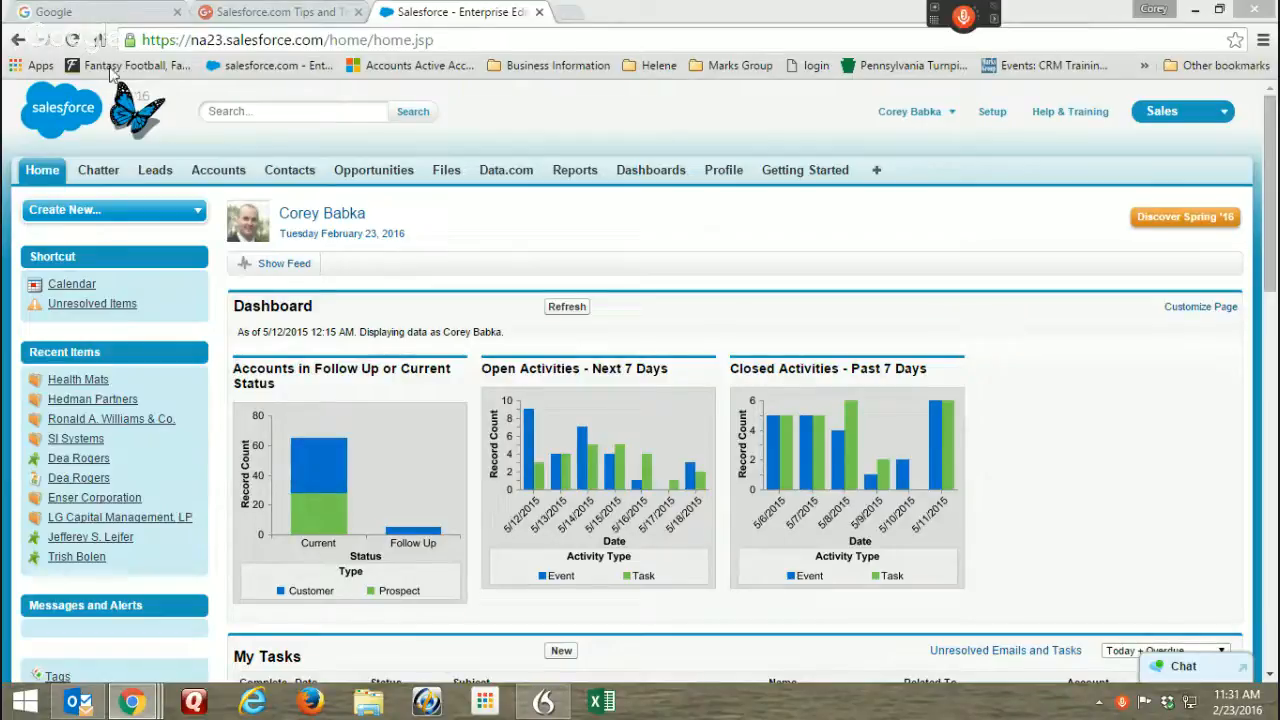
Close the Google and Salesforce.com Tips browser tabs, keeping only the Salesforce home page open.
{"action": "left_click", "coordinate": [358, 12]}
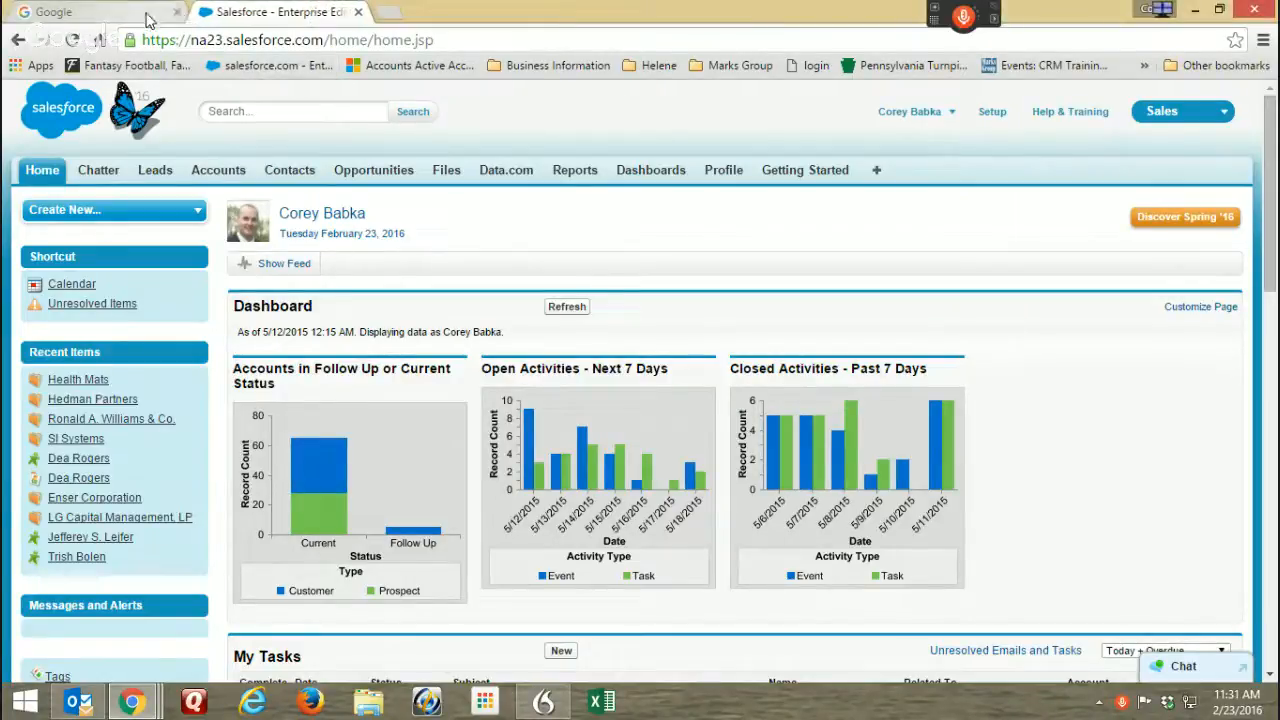
{"action": "left_click", "coordinate": [178, 12]}
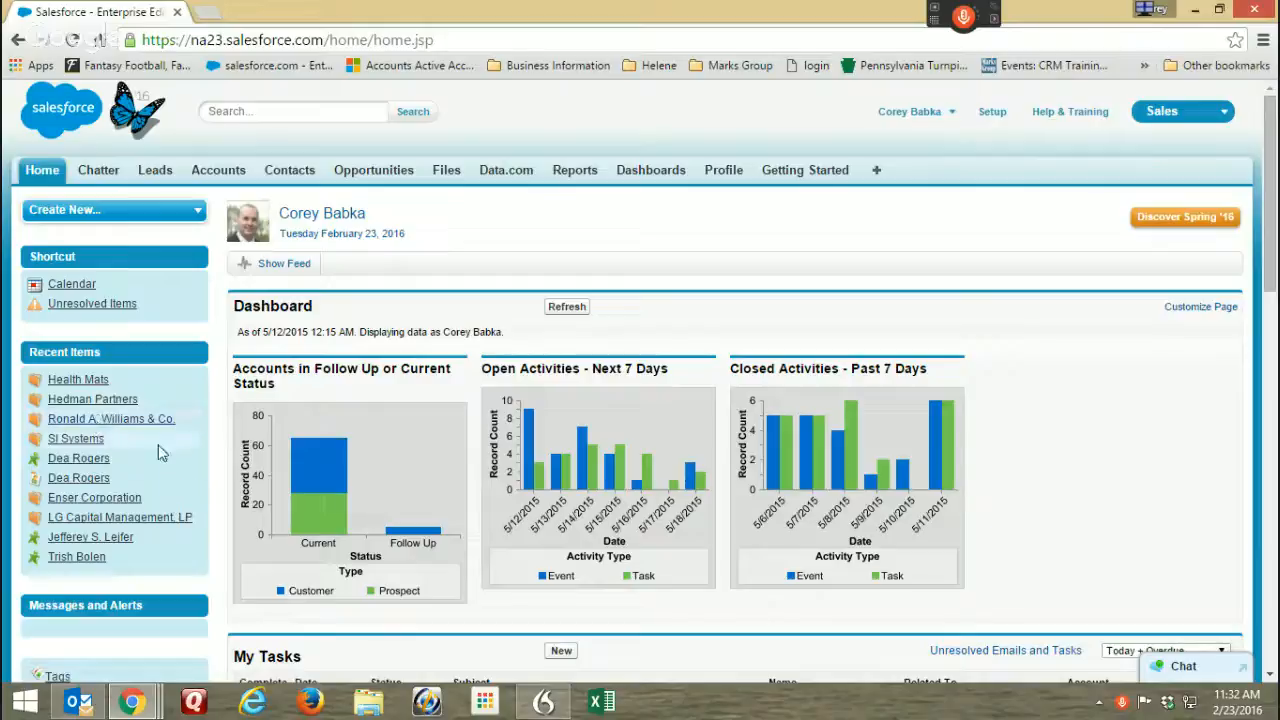
Preview the summary details of a contact listed among the recent items.
{"action": "mouse_move", "coordinate": [99, 388]}
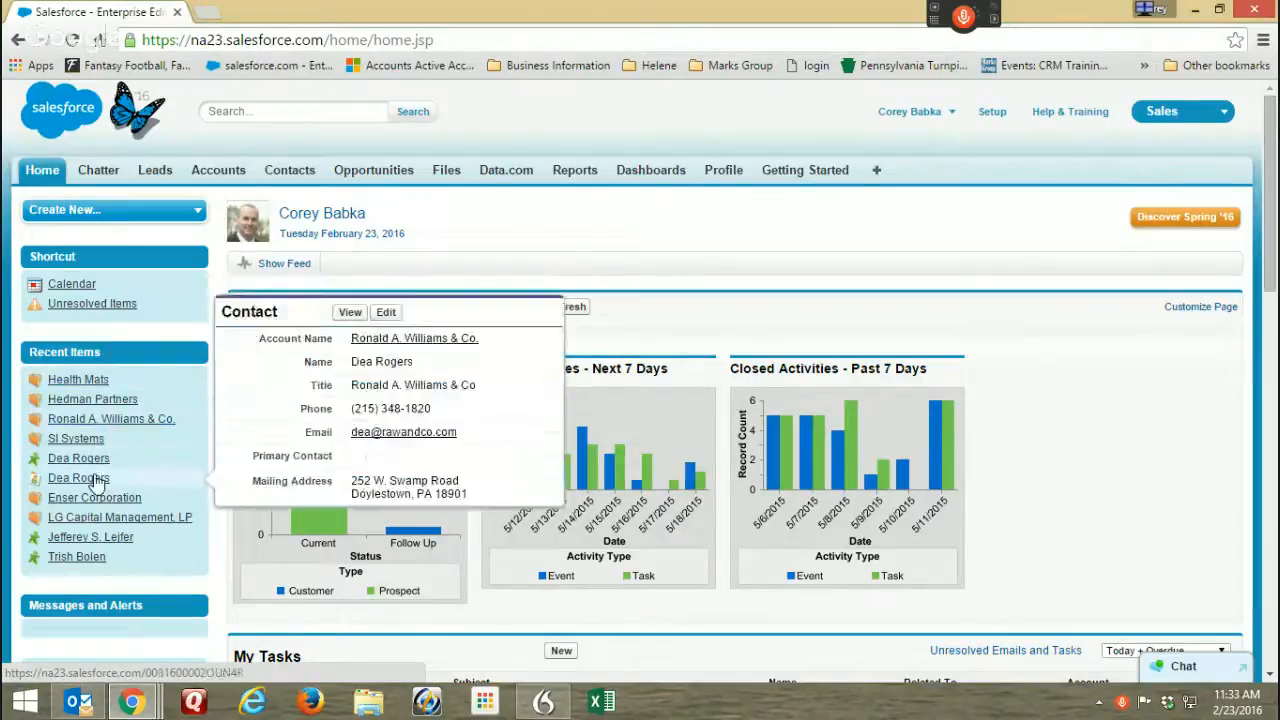
{"action": "mouse_move", "coordinate": [92, 520]}
{"action": "mouse_move", "coordinate": [92, 483]}
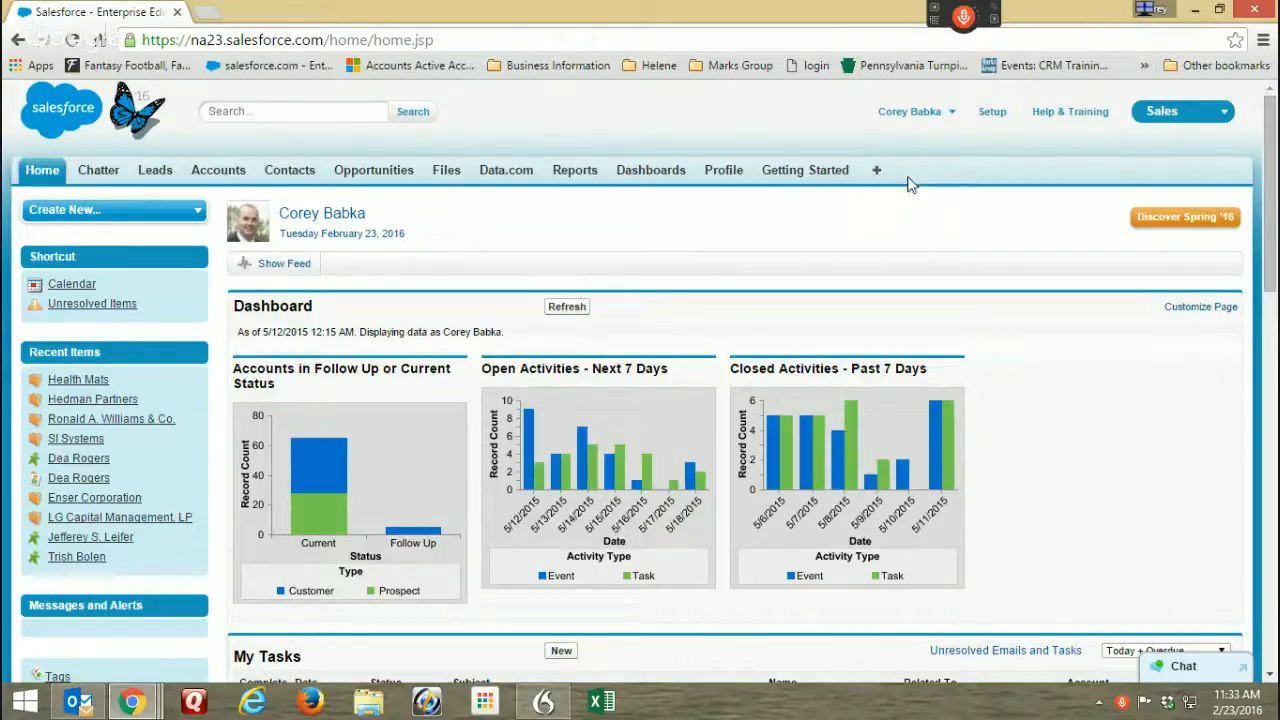
Search Setup for "tag" and open the Tag Settings page.
{"action": "left_click", "coordinate": [992, 112]}
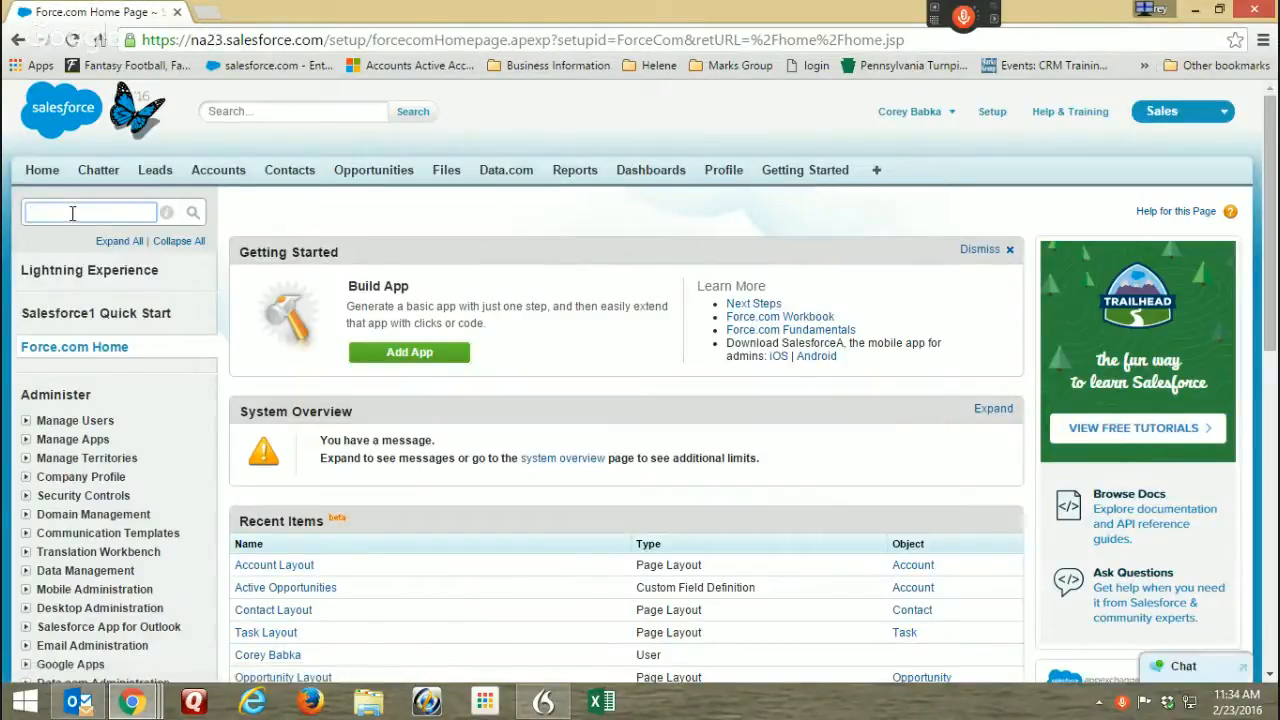
{"action": "type", "text": "tag"}
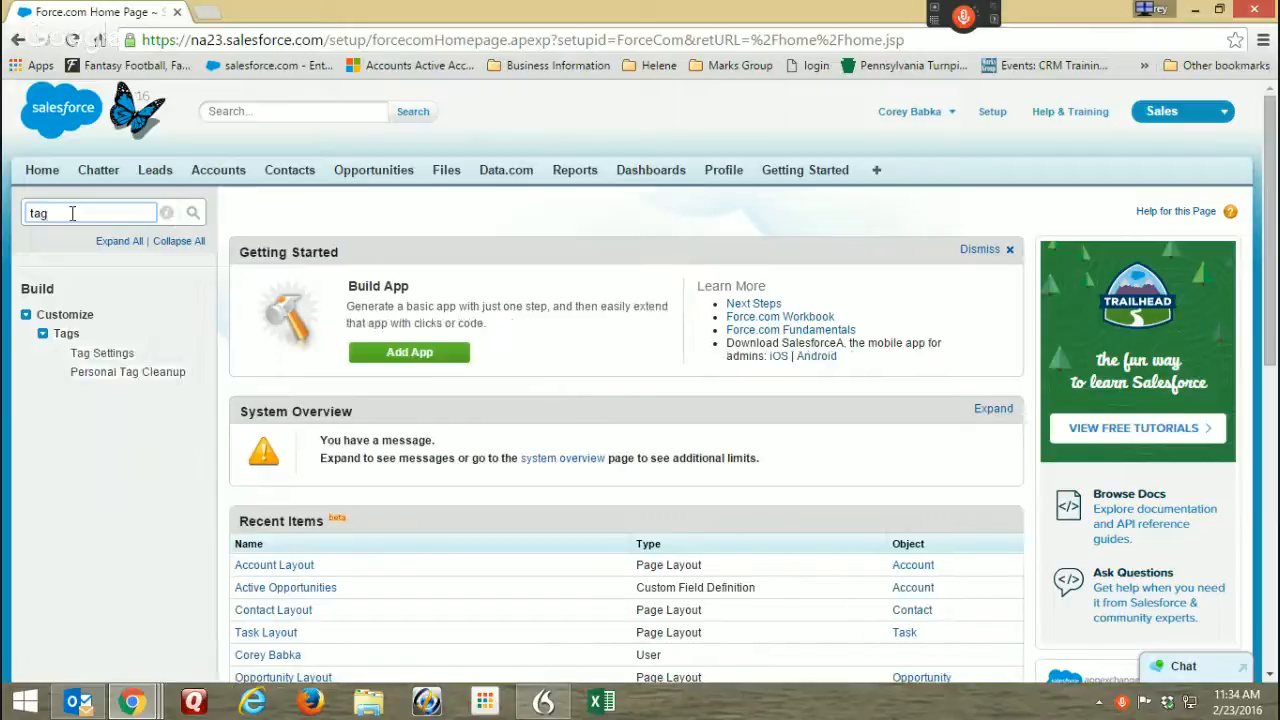
{"action": "left_click", "coordinate": [107, 374]}
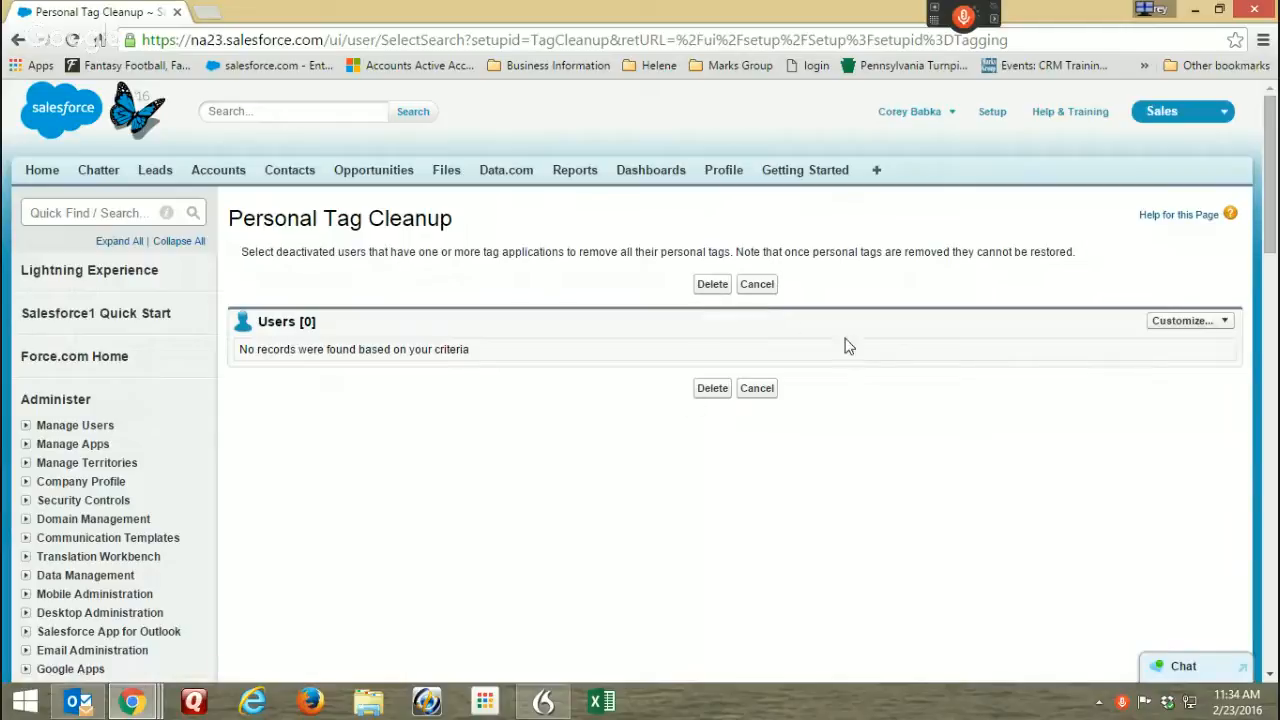
{"action": "left_click", "coordinate": [111, 211]}
{"action": "type", "text": "tag"}
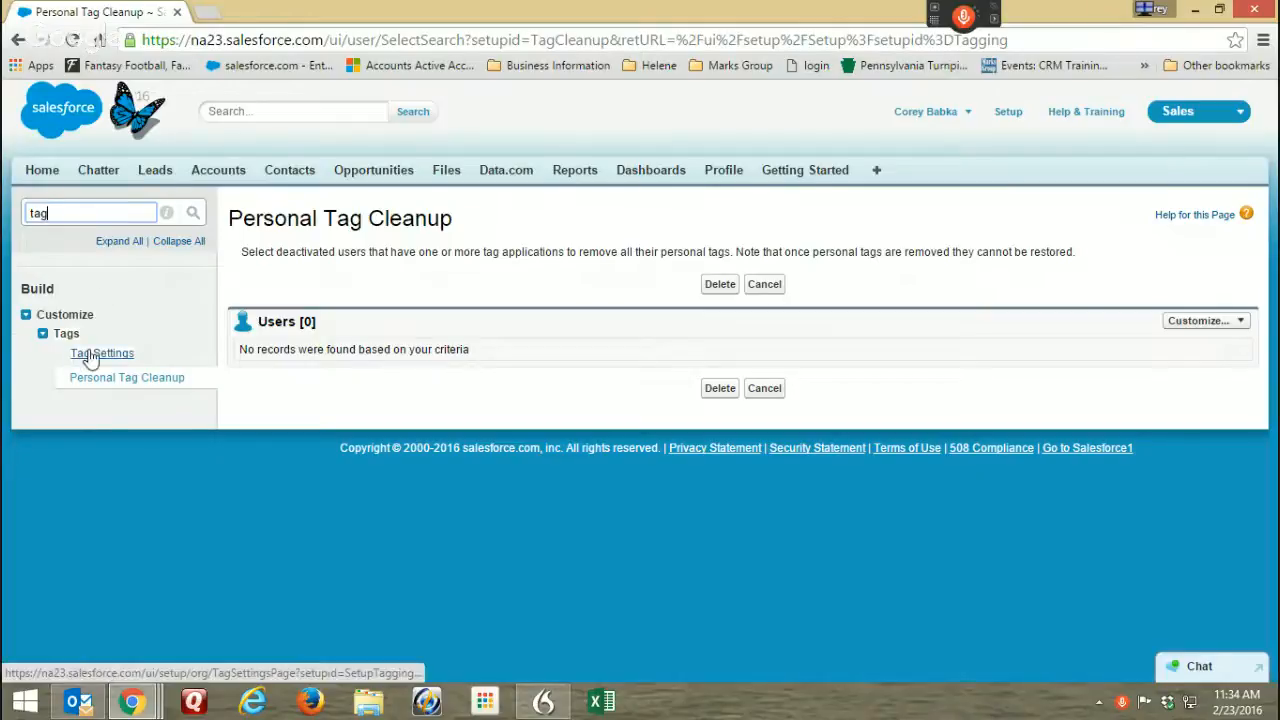
{"action": "left_click", "coordinate": [92, 356]}
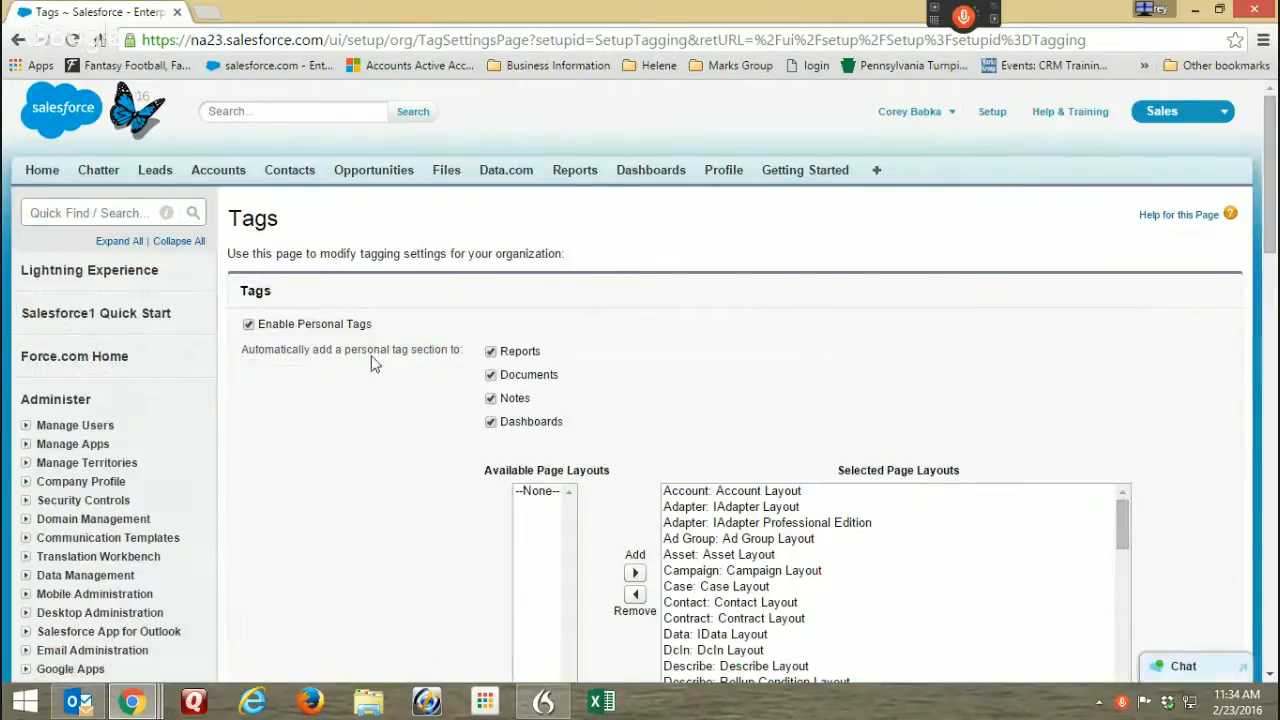
Disable personal and public tags, and enable personal tags again.
{"action": "left_click", "coordinate": [249, 324]}
{"action": "left_click", "coordinate": [249, 349]}
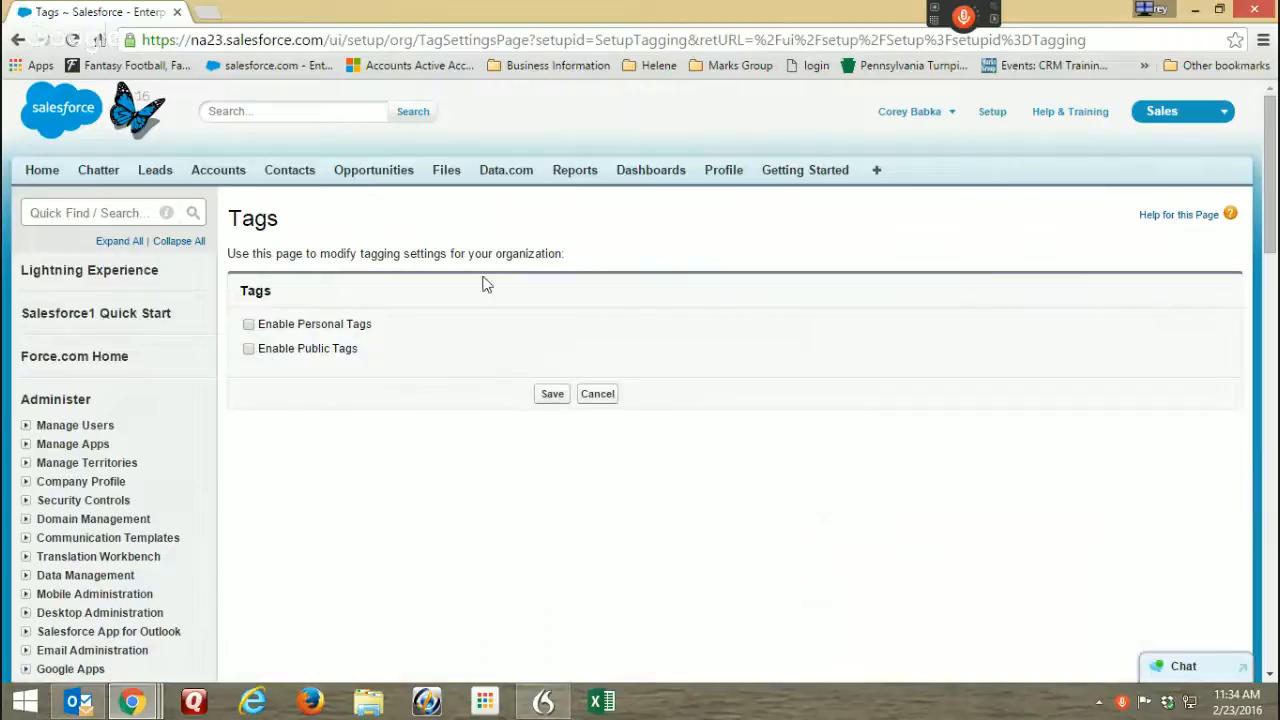
{"action": "left_click", "coordinate": [249, 324]}
Examine the page layouts selected for personal tags, including the Lead and Account layouts.
{"action": "scroll", "coordinate": [683, 337], "scroll_direction": "down", "scroll_amount": 3}
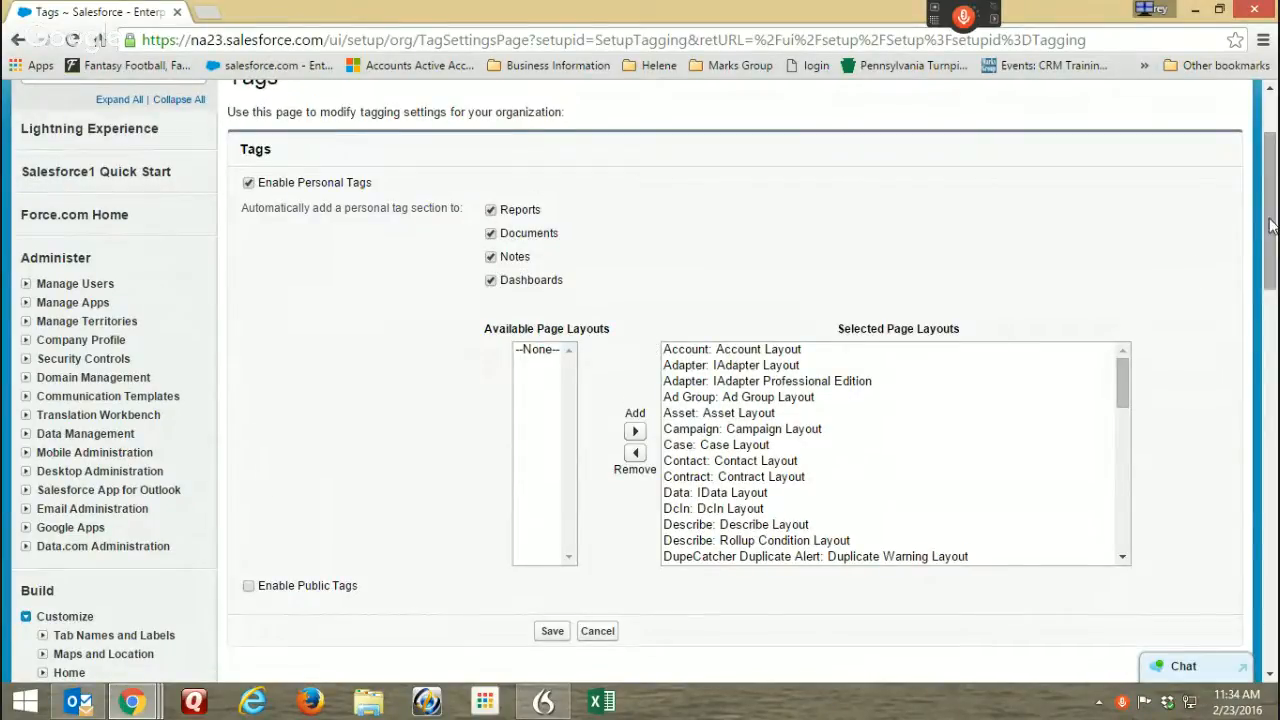
{"action": "left_click_drag", "start_coordinate": [1270, 224], "coordinate": [1269, 264]}
{"action": "scroll", "coordinate": [1122, 244], "scroll_direction": "up", "scroll_amount": 1}
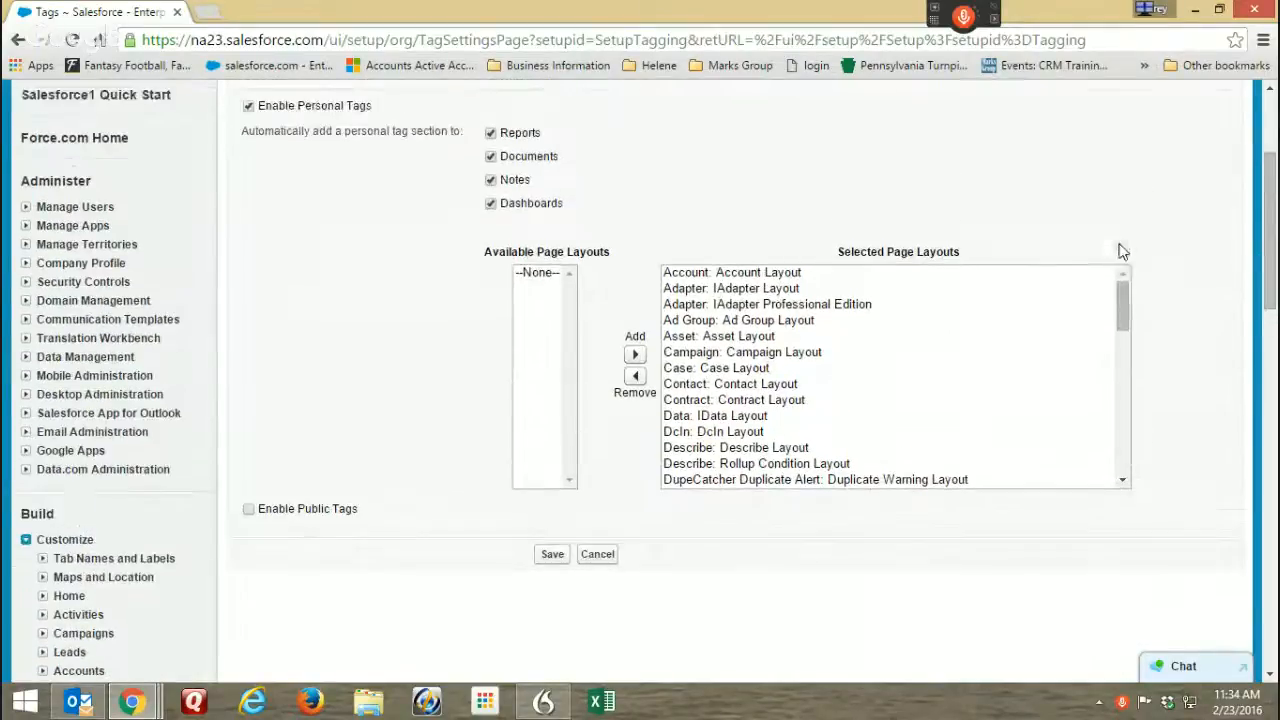
{"action": "left_click_drag", "start_coordinate": [1122, 298], "coordinate": [1117, 405]}
{"action": "scroll", "coordinate": [980, 372], "scroll_direction": "down", "scroll_amount": 1}
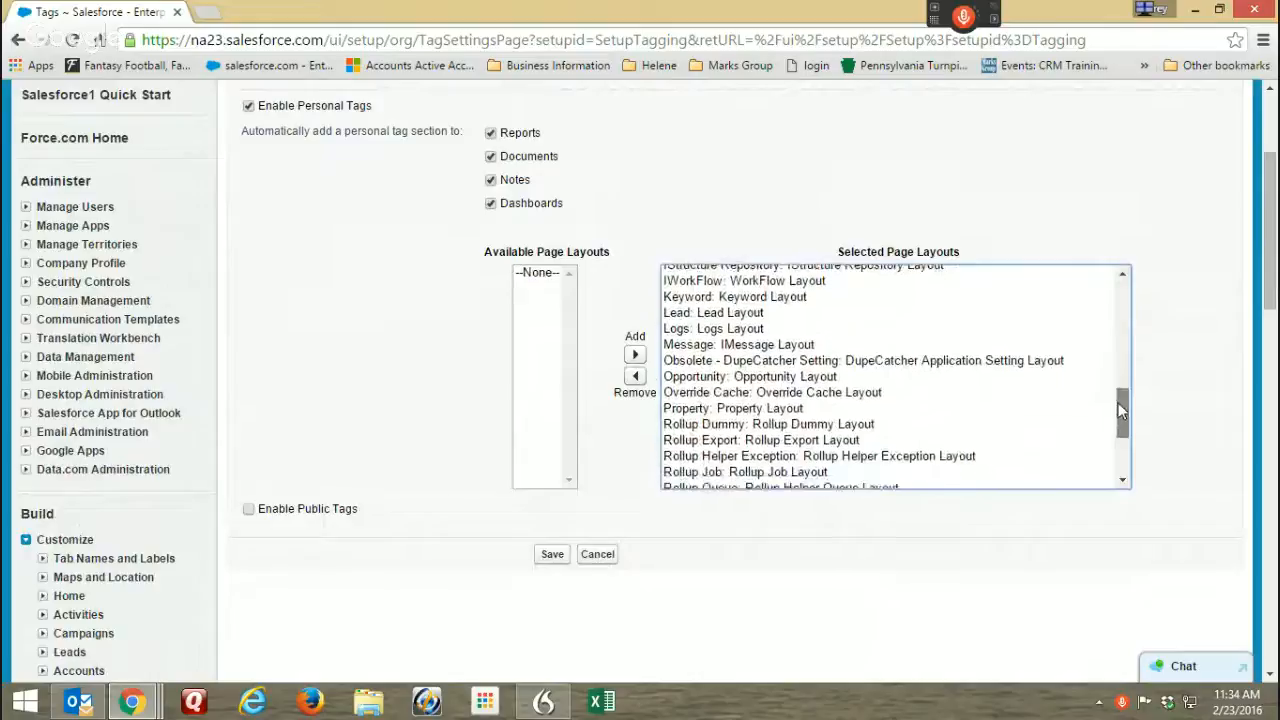
{"action": "left_click", "coordinate": [718, 297]}
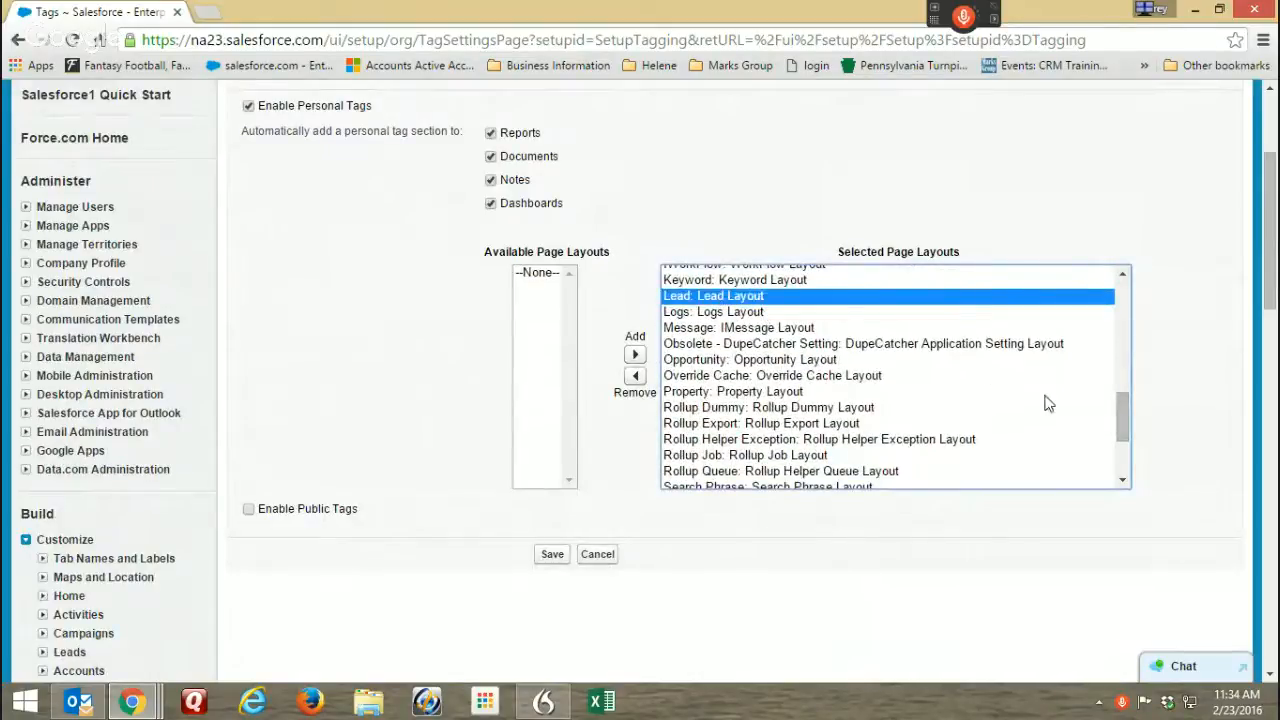
{"action": "left_click_drag", "start_coordinate": [1125, 404], "coordinate": [727, 268]}
{"action": "left_click", "coordinate": [727, 272]}
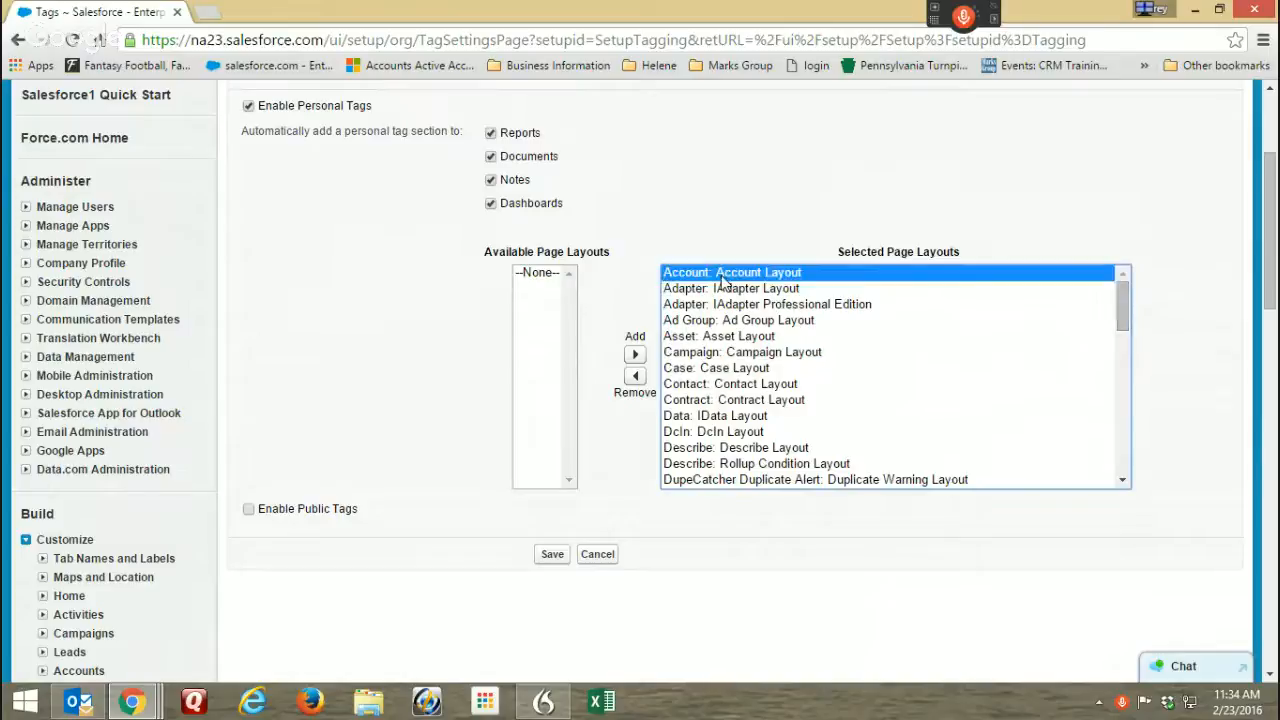
Remove the IAdapter Layout and IAdapter Professional Edition from the page layouts selected for personal tags.
{"action": "left_click", "coordinate": [698, 289]}
{"action": "left_click", "coordinate": [646, 376]}
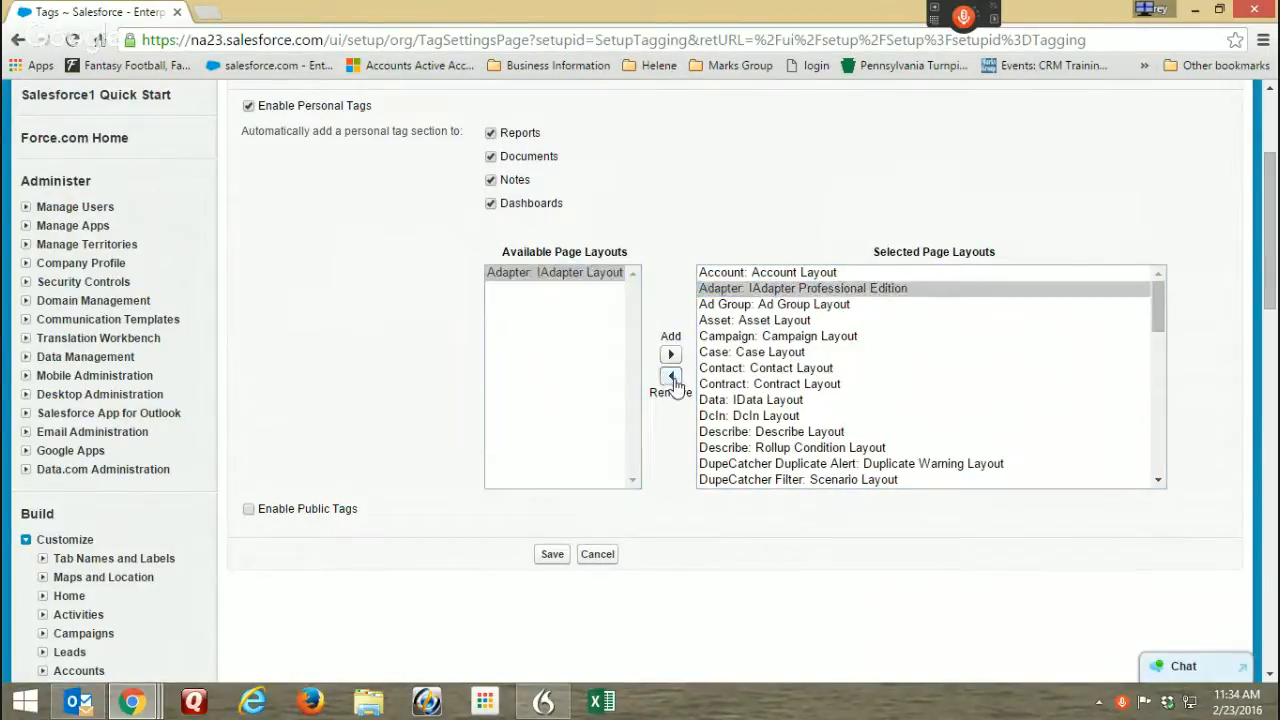
{"action": "left_click", "coordinate": [671, 376]}
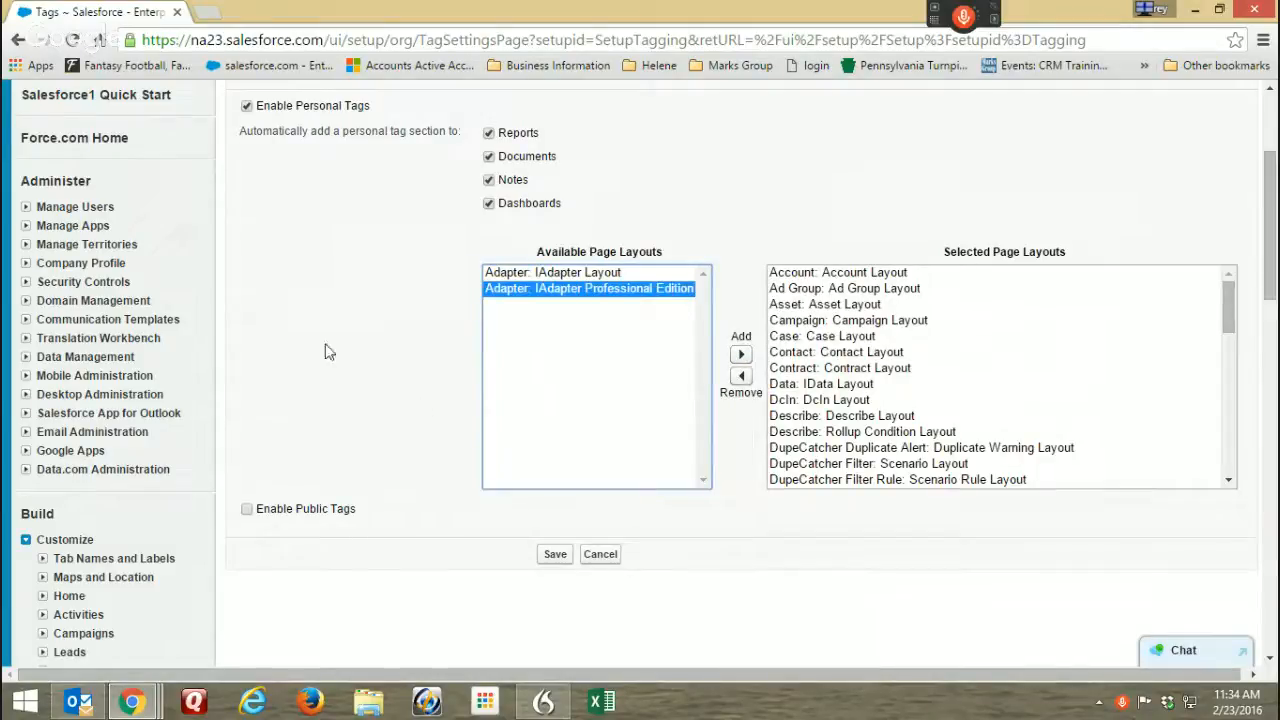
Enable public tags and review the page layouts selected for them.
{"action": "left_click", "coordinate": [247, 511]}
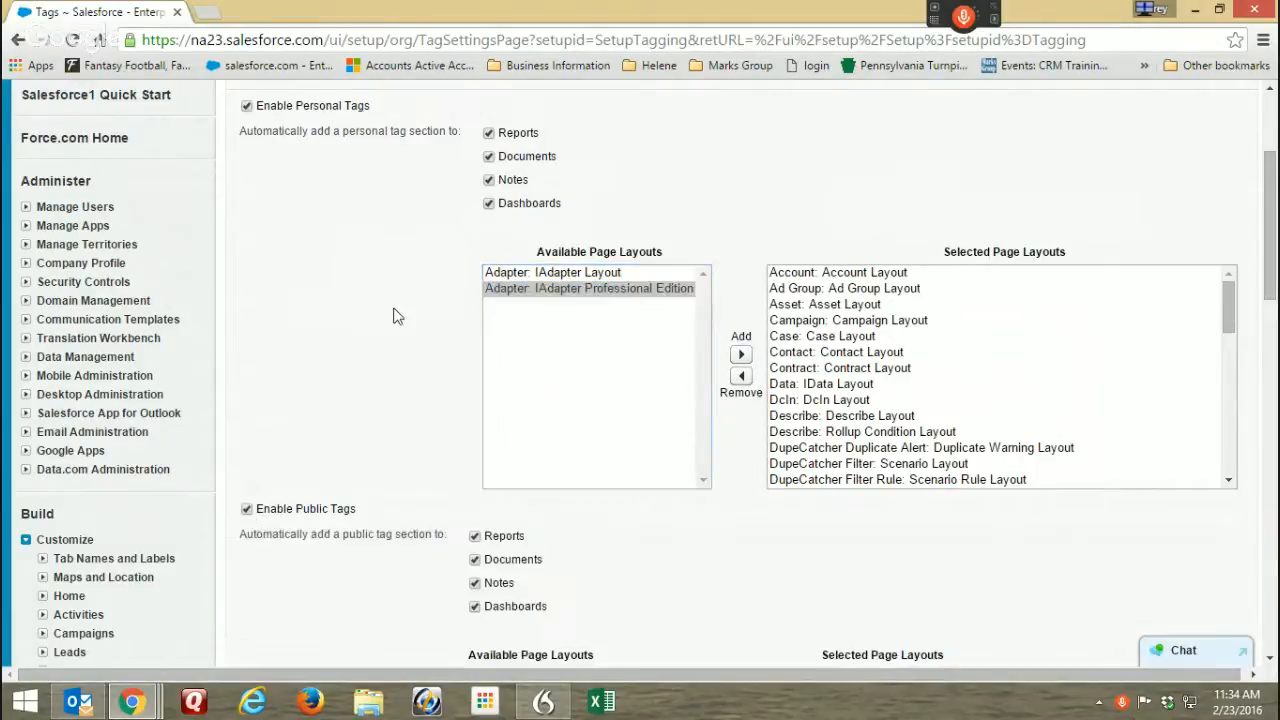
{"action": "scroll", "coordinate": [394, 314], "scroll_direction": "down", "scroll_amount": 3}
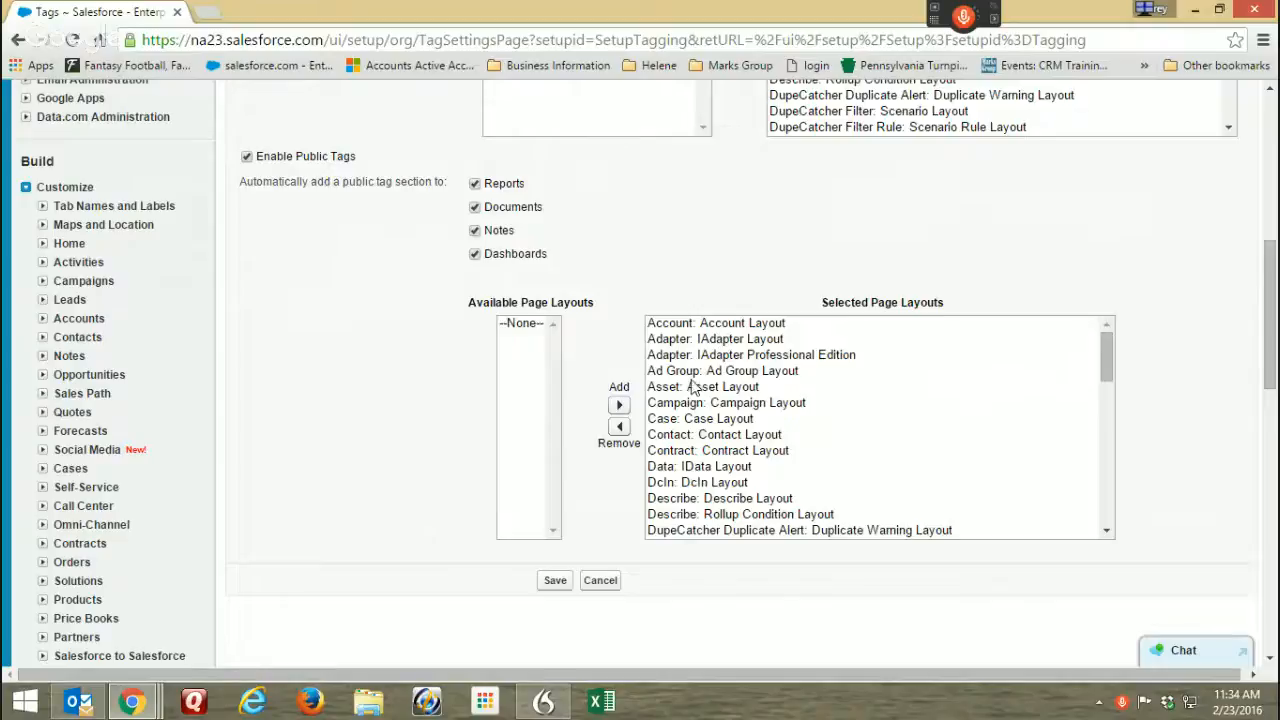
{"action": "scroll", "coordinate": [463, 333], "scroll_direction": "up", "scroll_amount": 3}
{"action": "scroll", "coordinate": [306, 191], "scroll_direction": "up", "scroll_amount": 1}
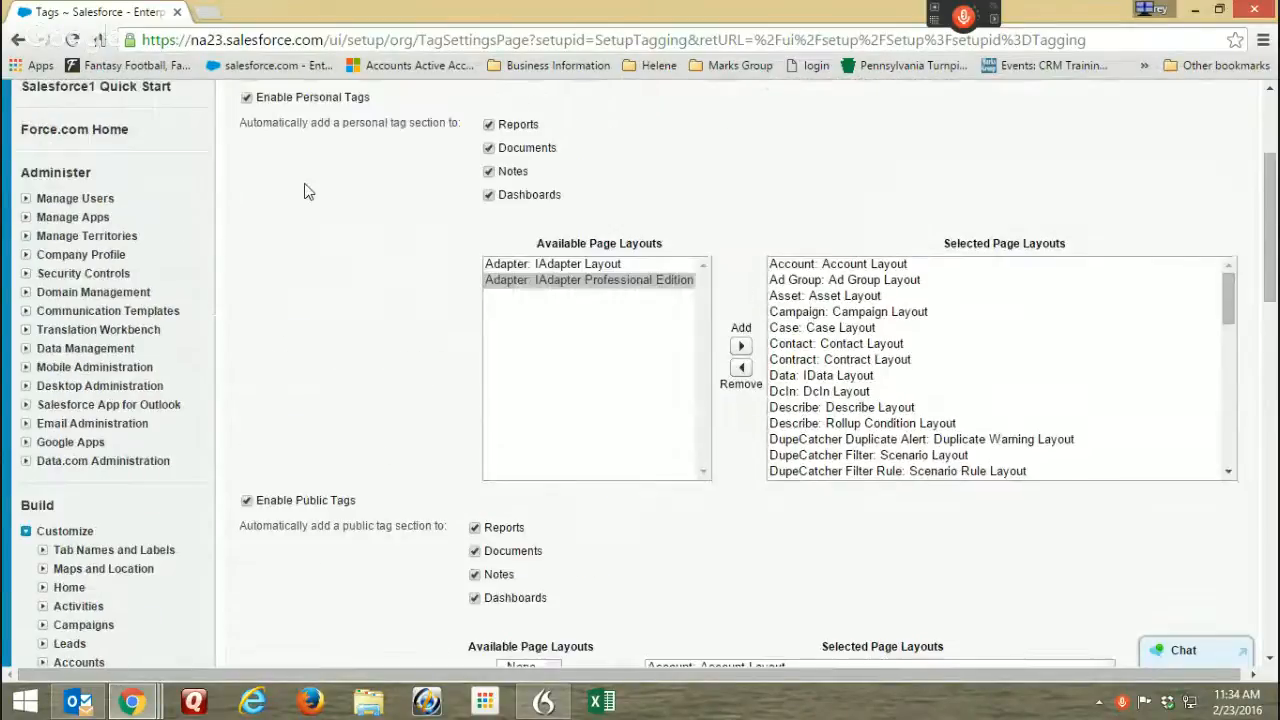
Disable both personal and public tags, and discard all changes to the tag settings.
{"action": "left_click", "coordinate": [248, 125]}
{"action": "left_click", "coordinate": [248, 150]}
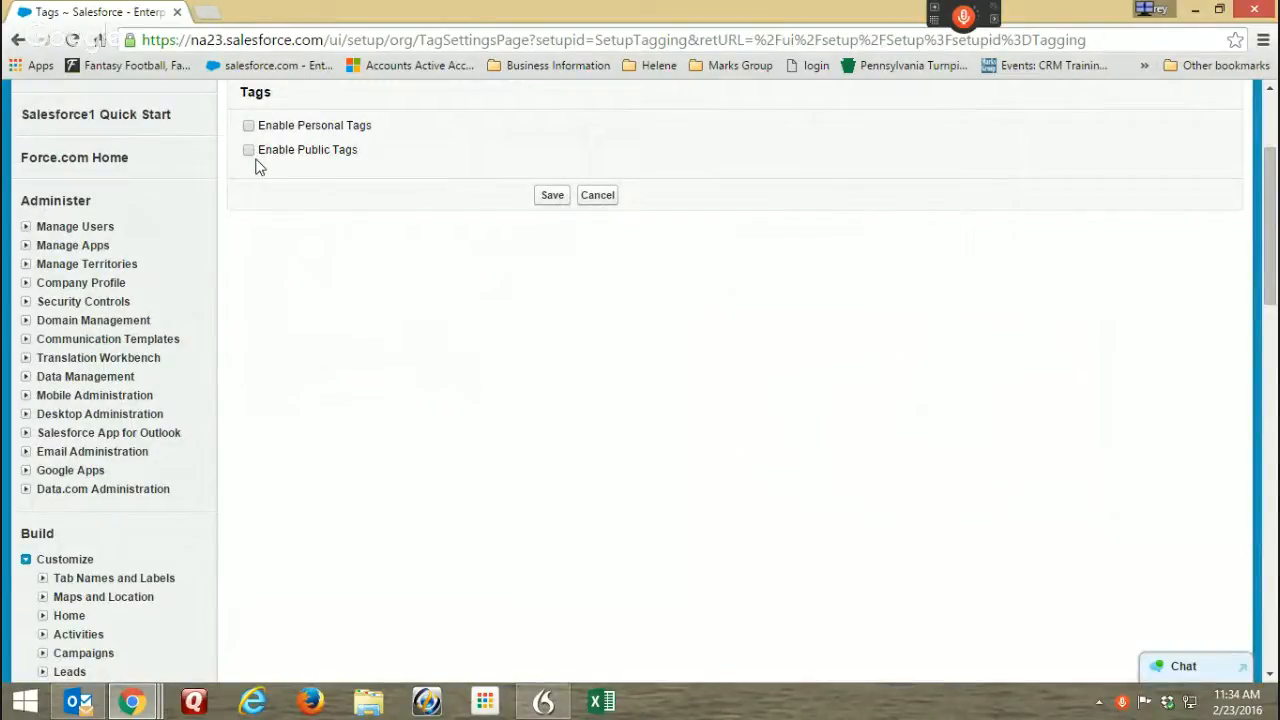
{"action": "left_click", "coordinate": [597, 196]}
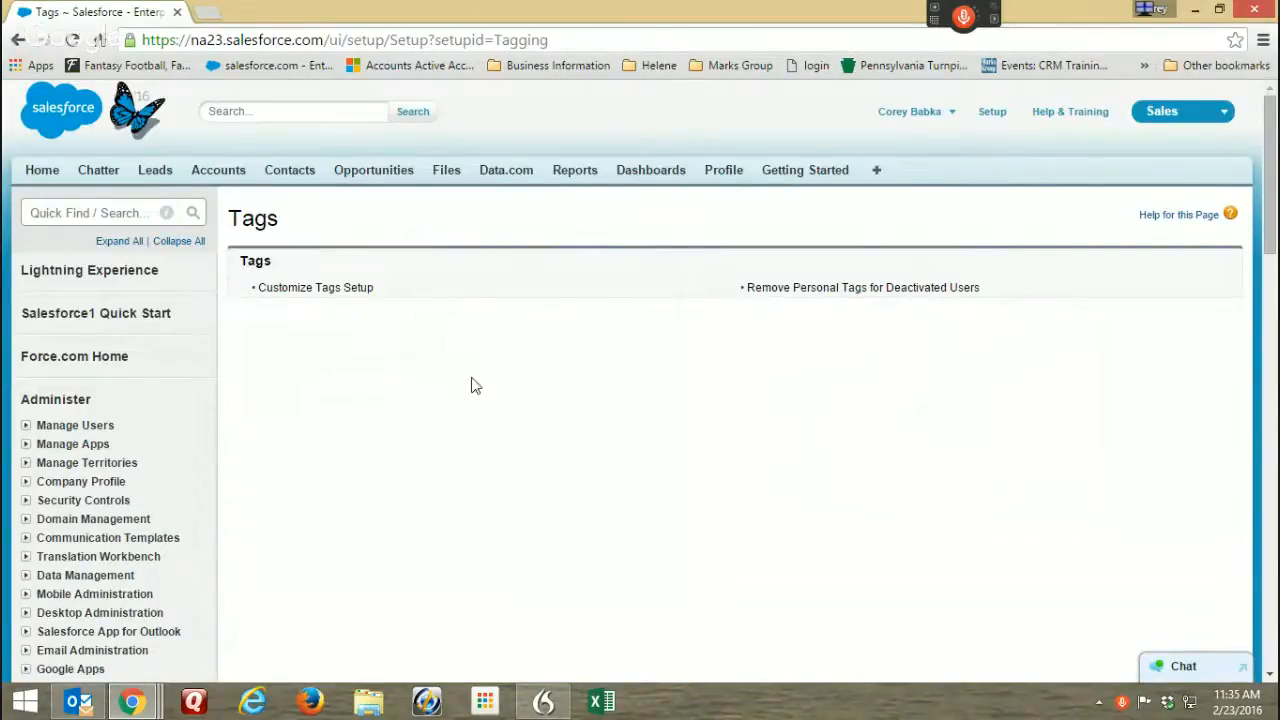
Search Setup for "home" and open the Dashboard Home Page Default layout under Home Page Layouts for editing.
{"action": "left_click", "coordinate": [90, 211]}
{"action": "type", "text": "home"}
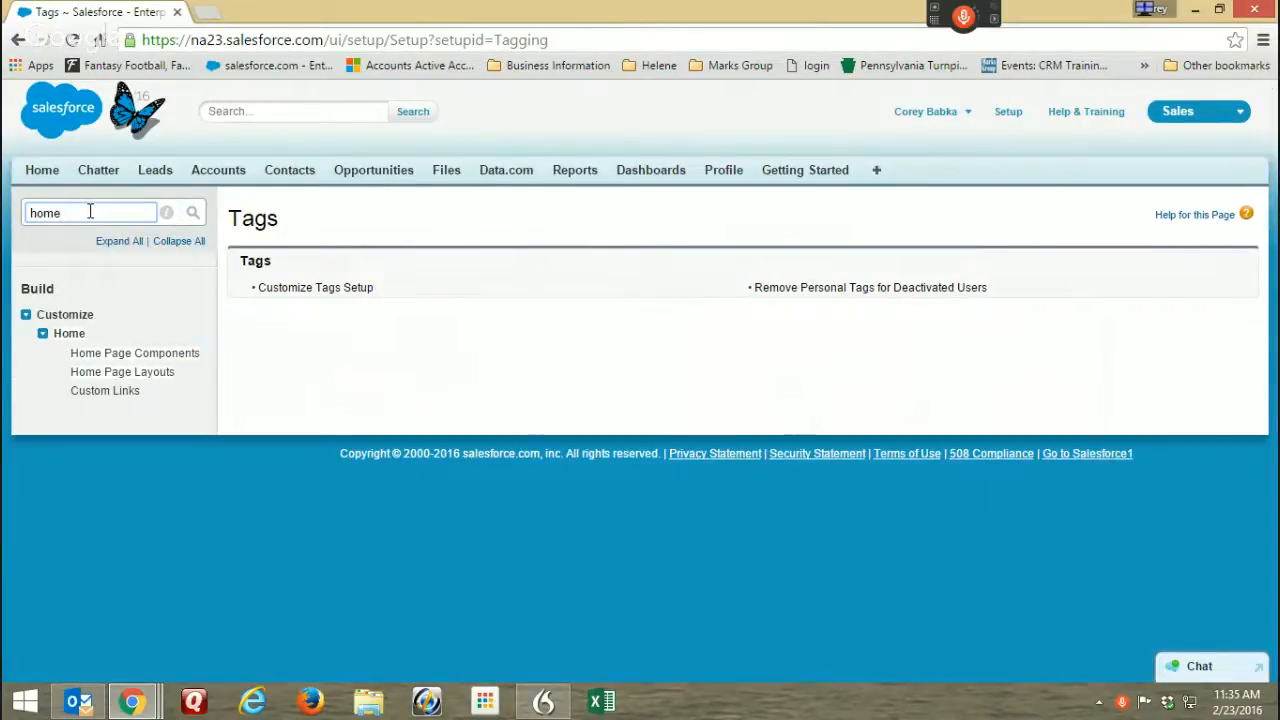
{"action": "left_click", "coordinate": [125, 374]}
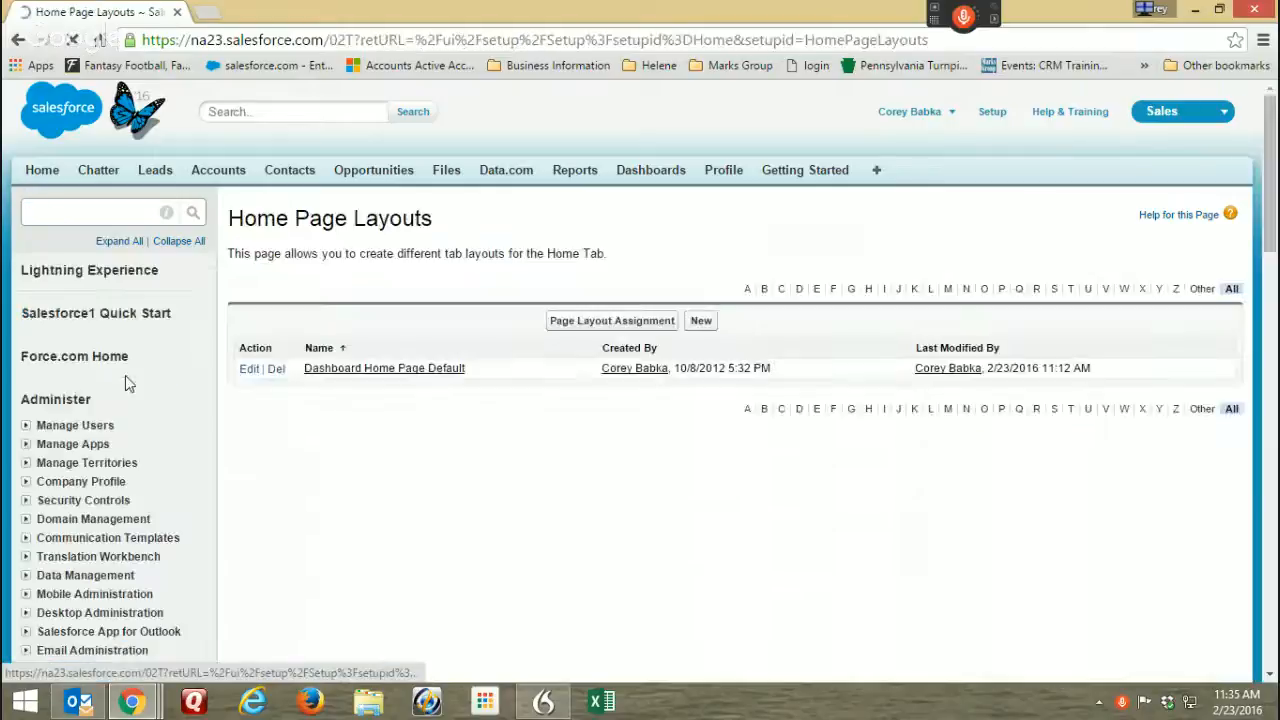
{"action": "left_click", "coordinate": [249, 370]}
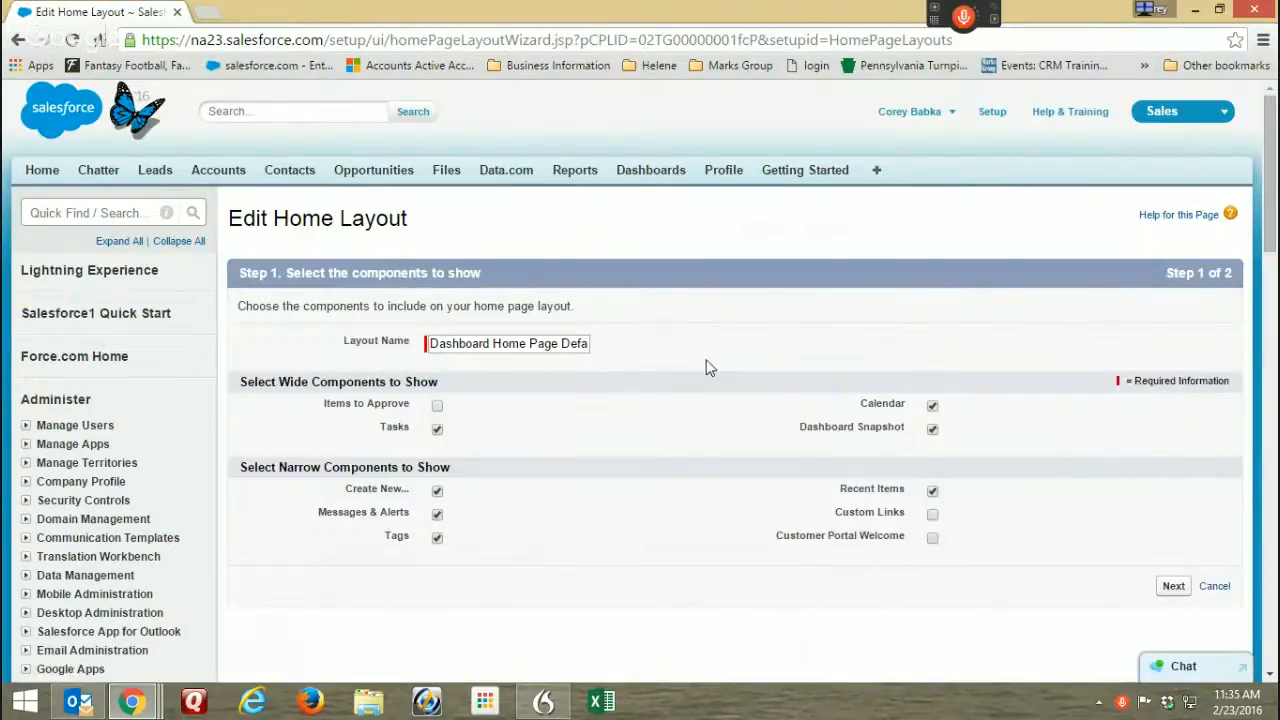
Exclude the Tags narrow component from the home page layout and include it again.
{"action": "scroll", "coordinate": [470, 416], "scroll_direction": "down", "scroll_amount": 1}
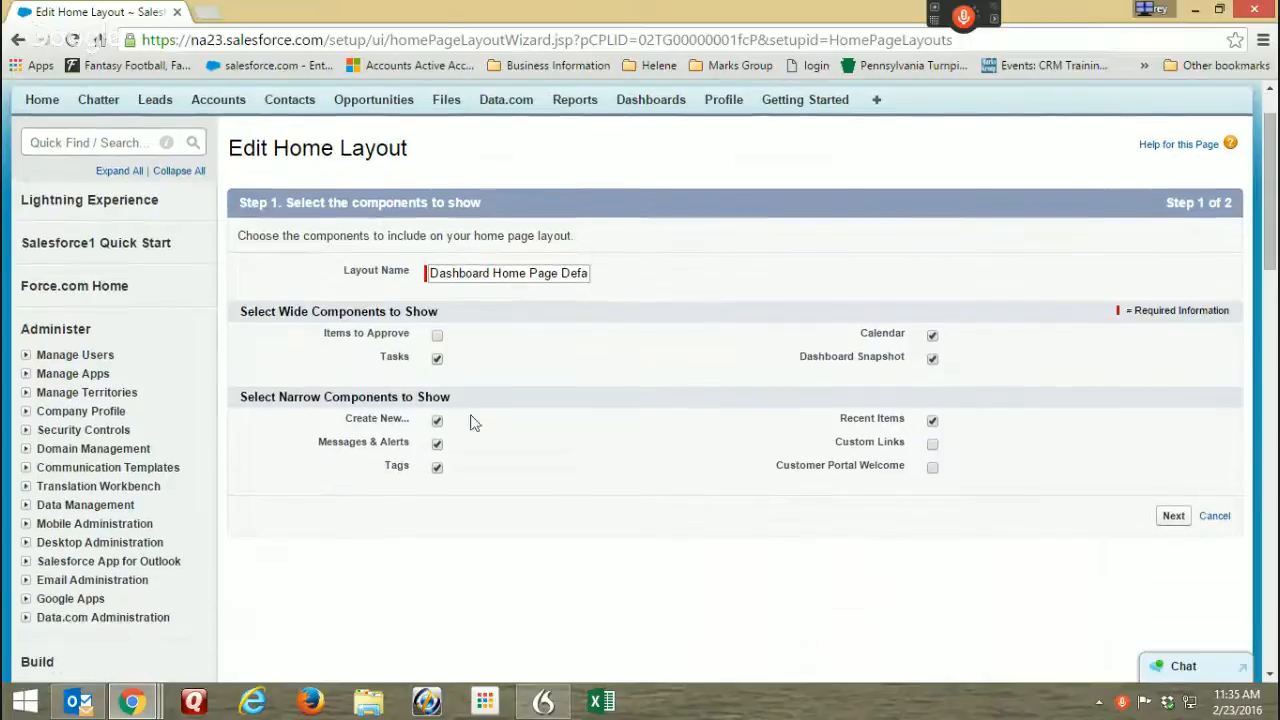
{"action": "left_click", "coordinate": [438, 468]}
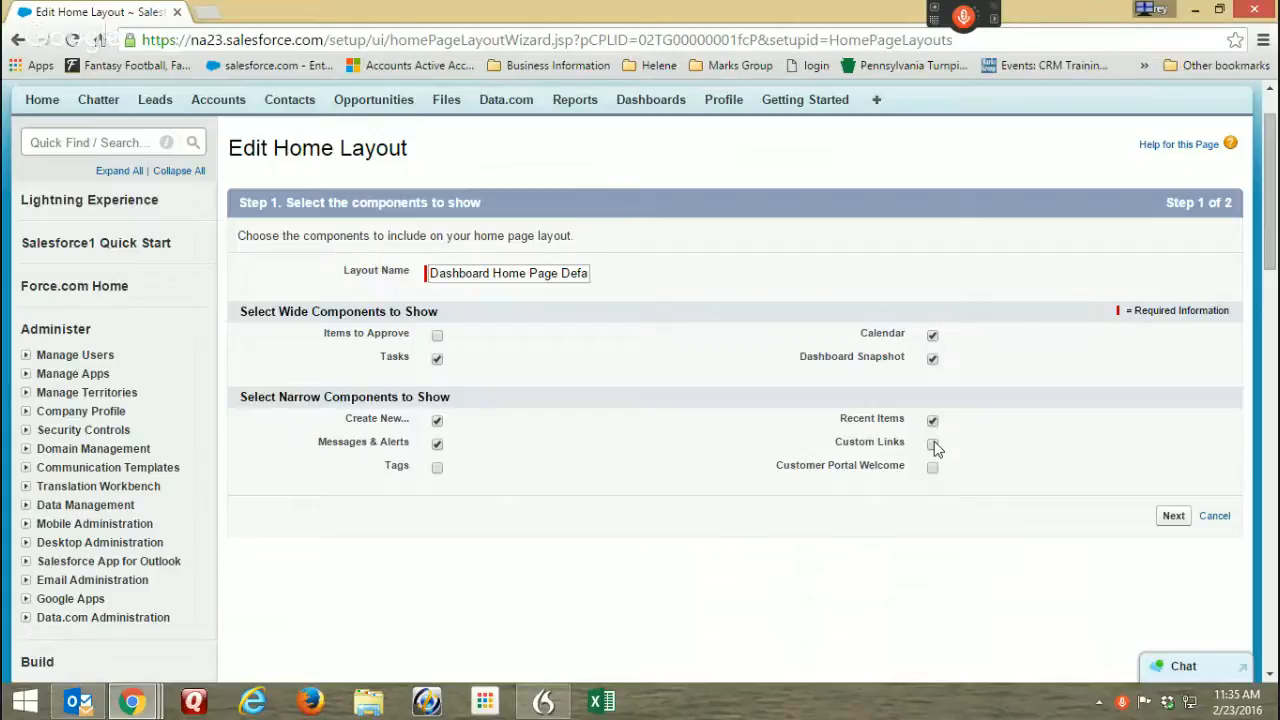
{"action": "left_click", "coordinate": [437, 468]}
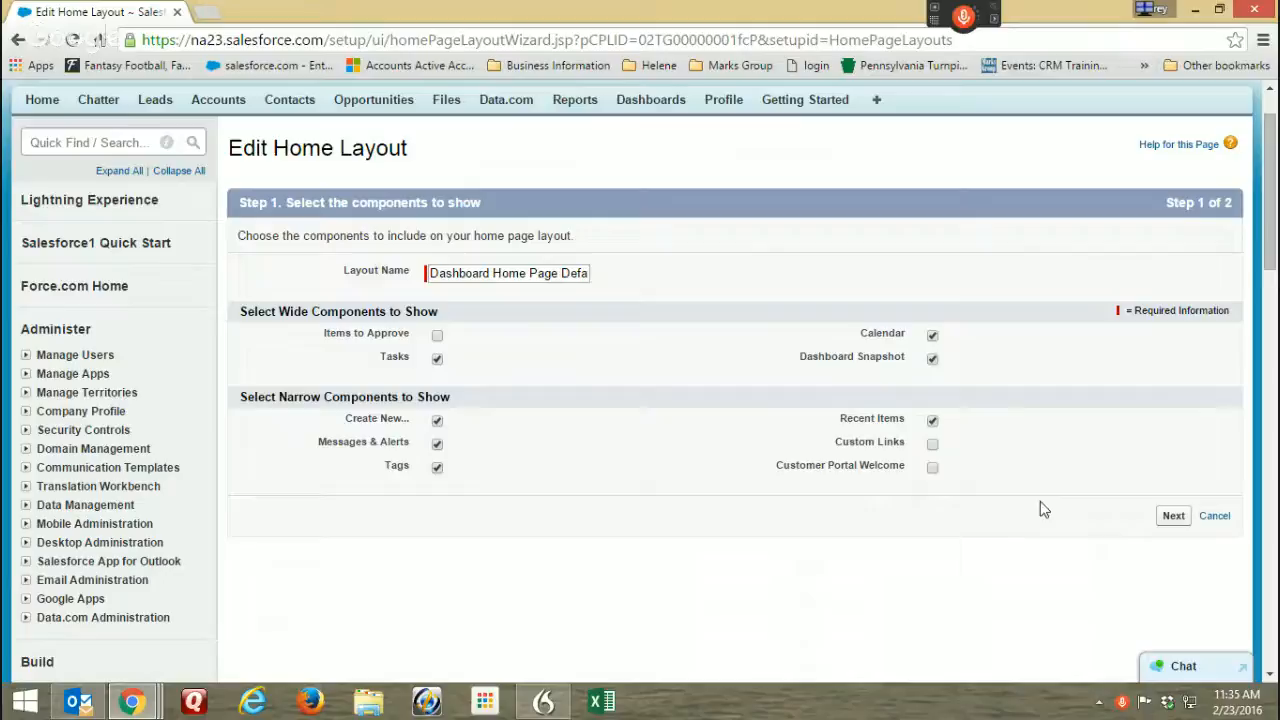
Order the narrow column so Tags sits directly below Create New, and save the home page layout.
{"action": "left_click", "coordinate": [1173, 515]}
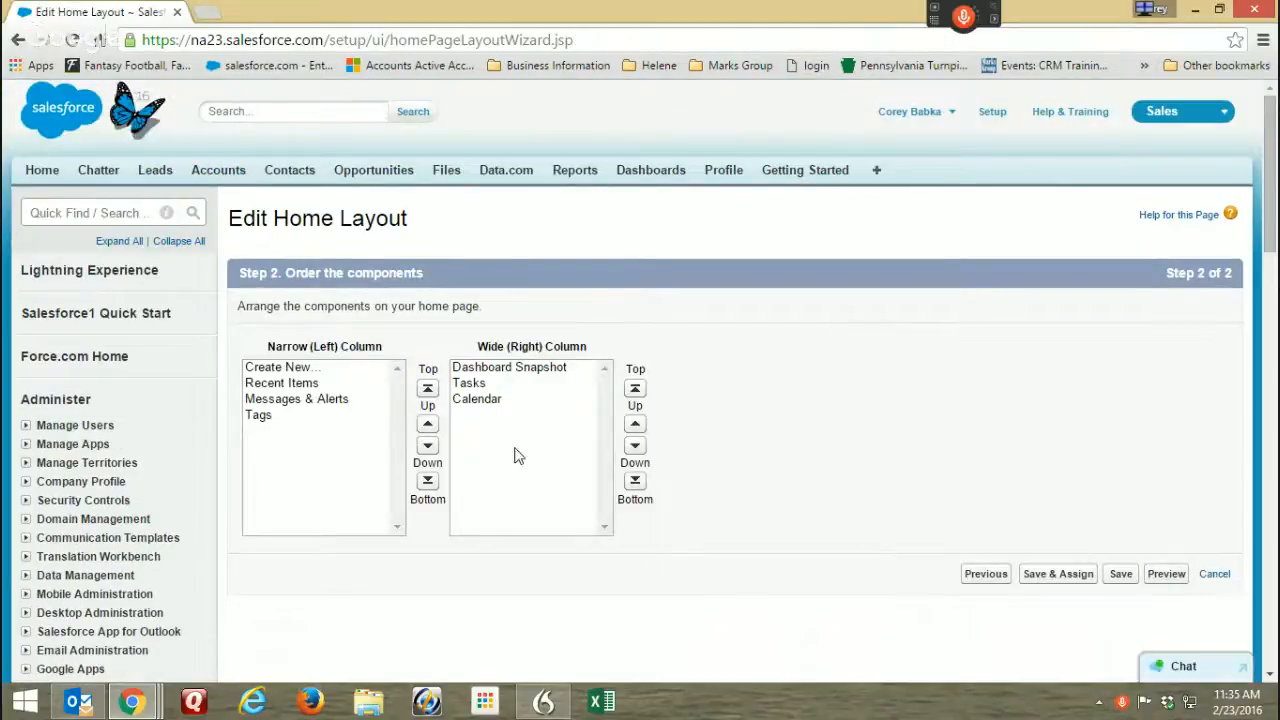
{"action": "left_click", "coordinate": [265, 416]}
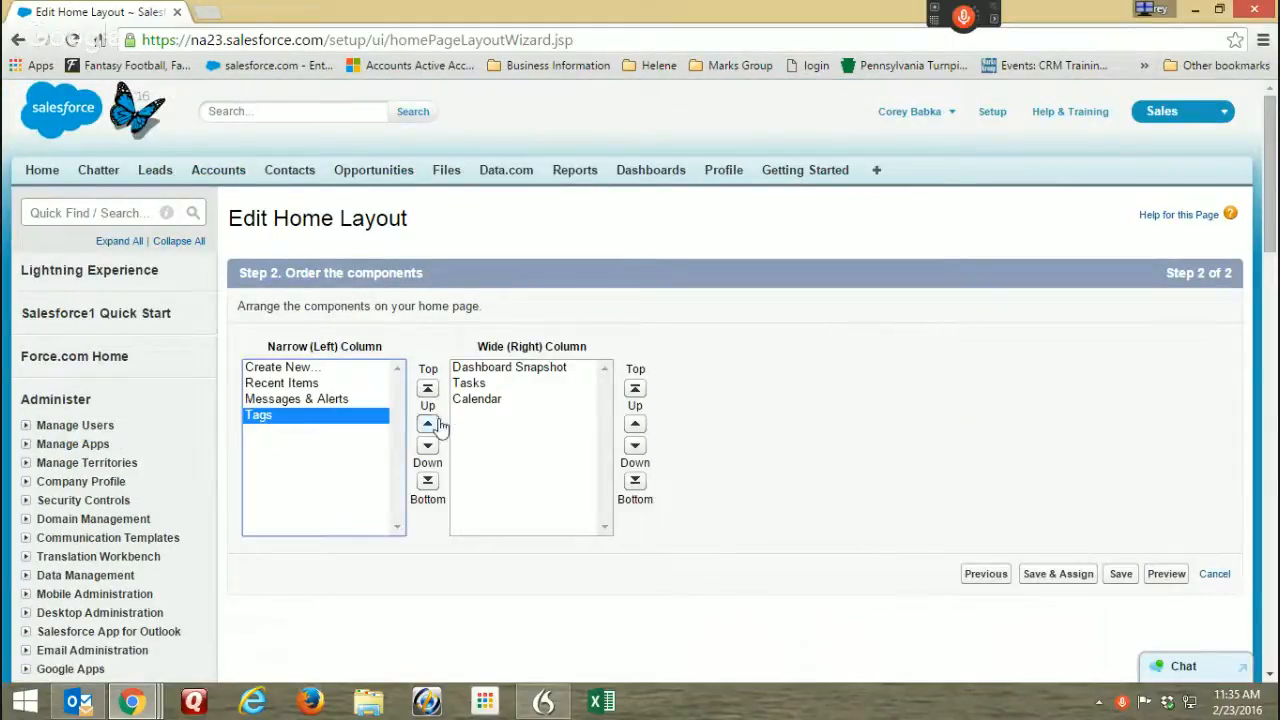
{"action": "left_click", "coordinate": [427, 424]}
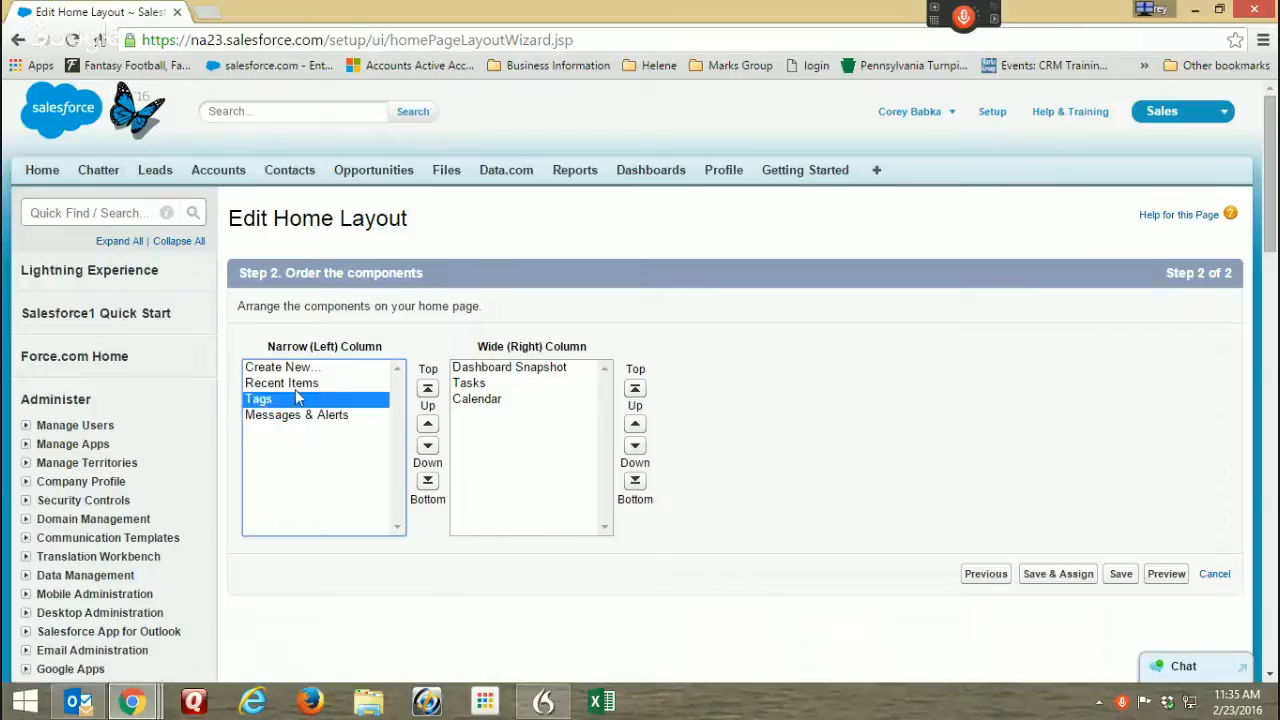
{"action": "left_click", "coordinate": [427, 424]}
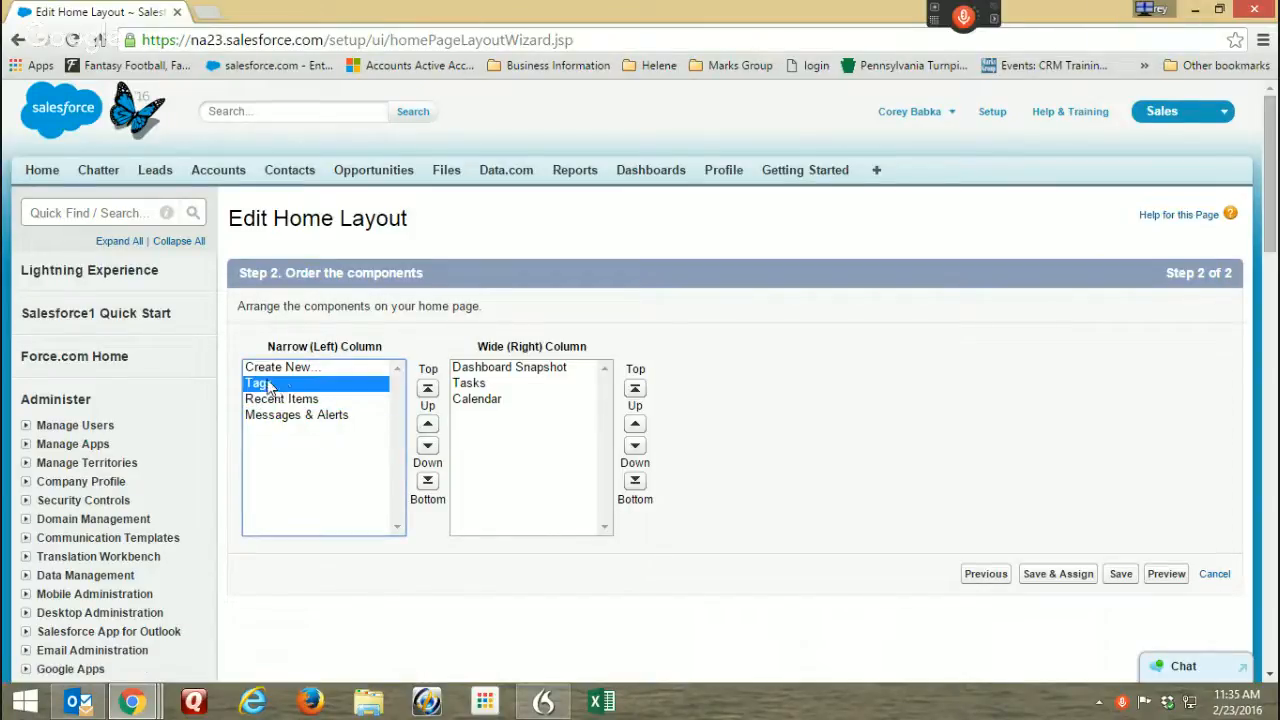
{"action": "left_click", "coordinate": [1122, 574]}
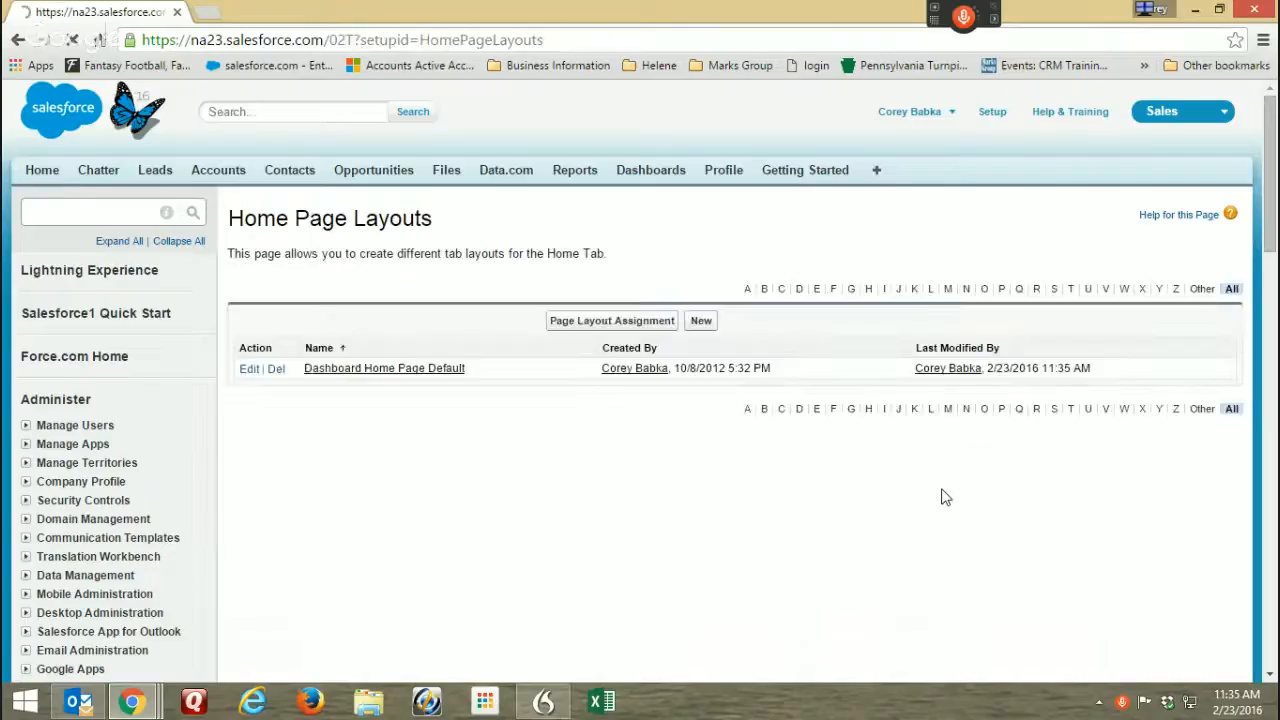
Return to the home page and check where the Tags component sits in the sidebar.
{"action": "left_click", "coordinate": [44, 172]}
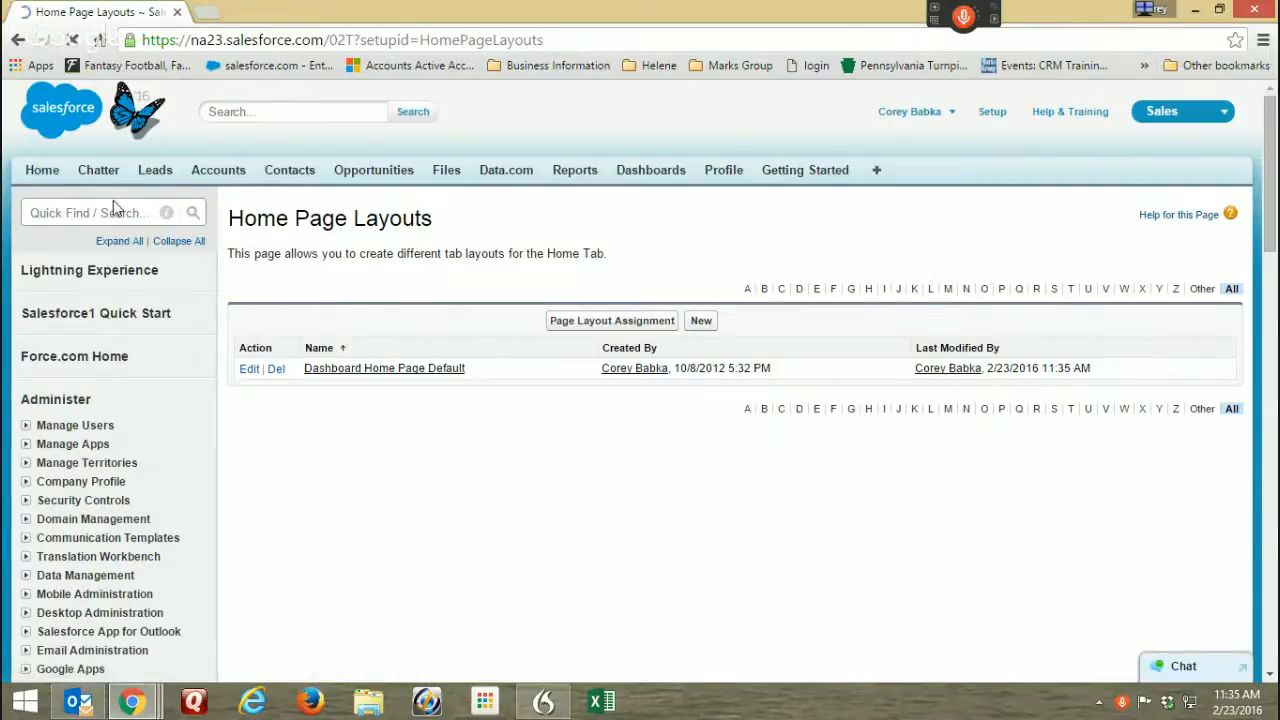
{"action": "scroll", "coordinate": [507, 271], "scroll_direction": "down", "scroll_amount": 3}
{"action": "scroll", "coordinate": [480, 257], "scroll_direction": "up", "scroll_amount": 3}
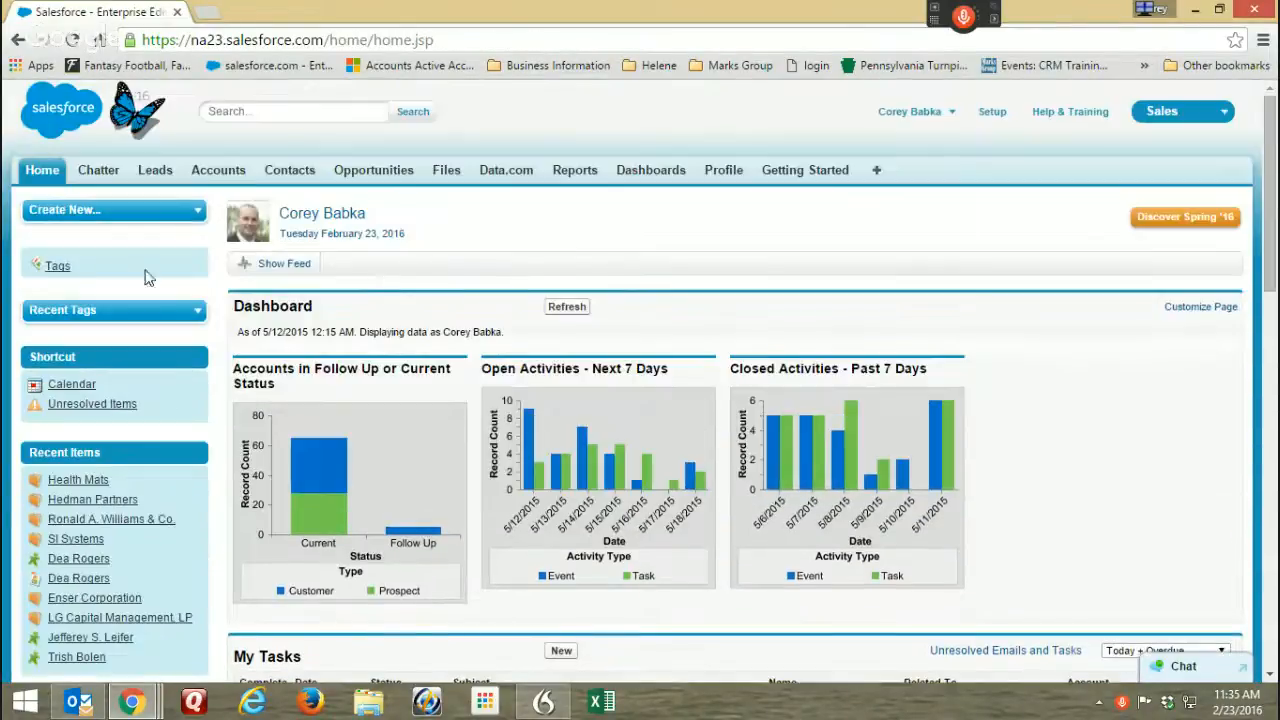
Look over the record types offered under Create New, and open the Tags page from the home sidebar.
{"action": "left_click", "coordinate": [111, 214]}
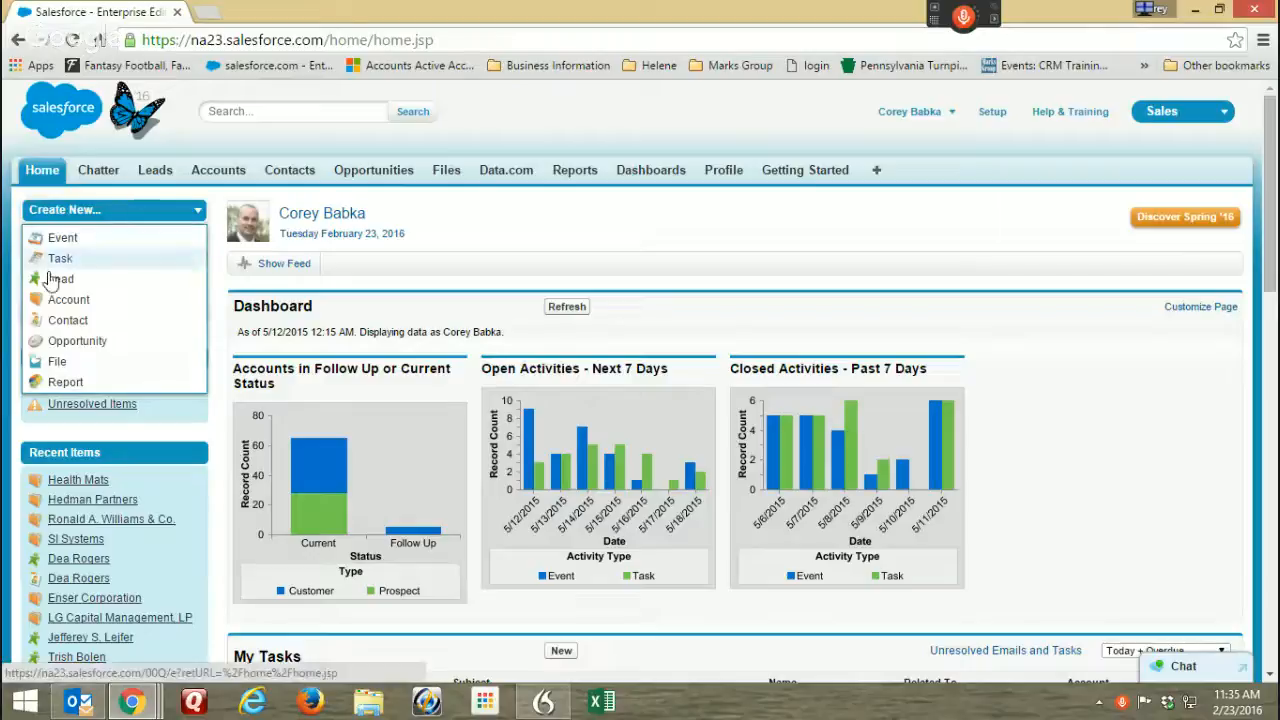
{"action": "left_click", "coordinate": [586, 221]}
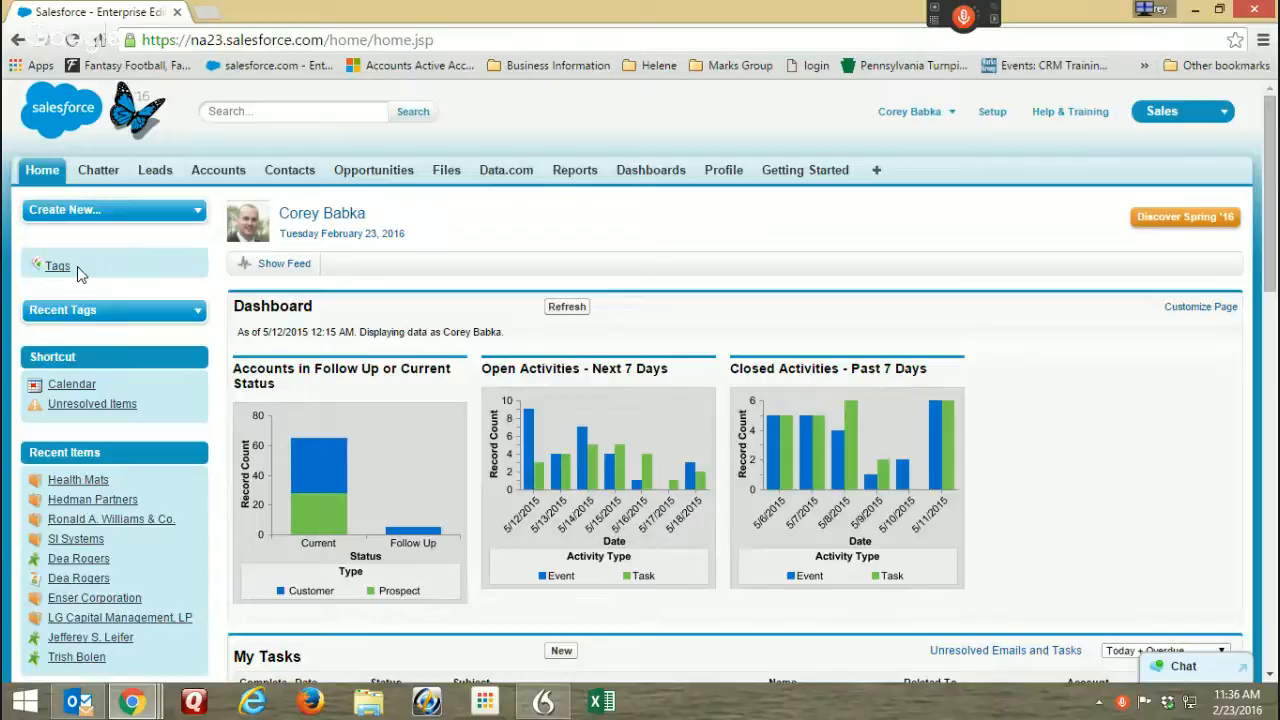
{"action": "left_click", "coordinate": [57, 268]}
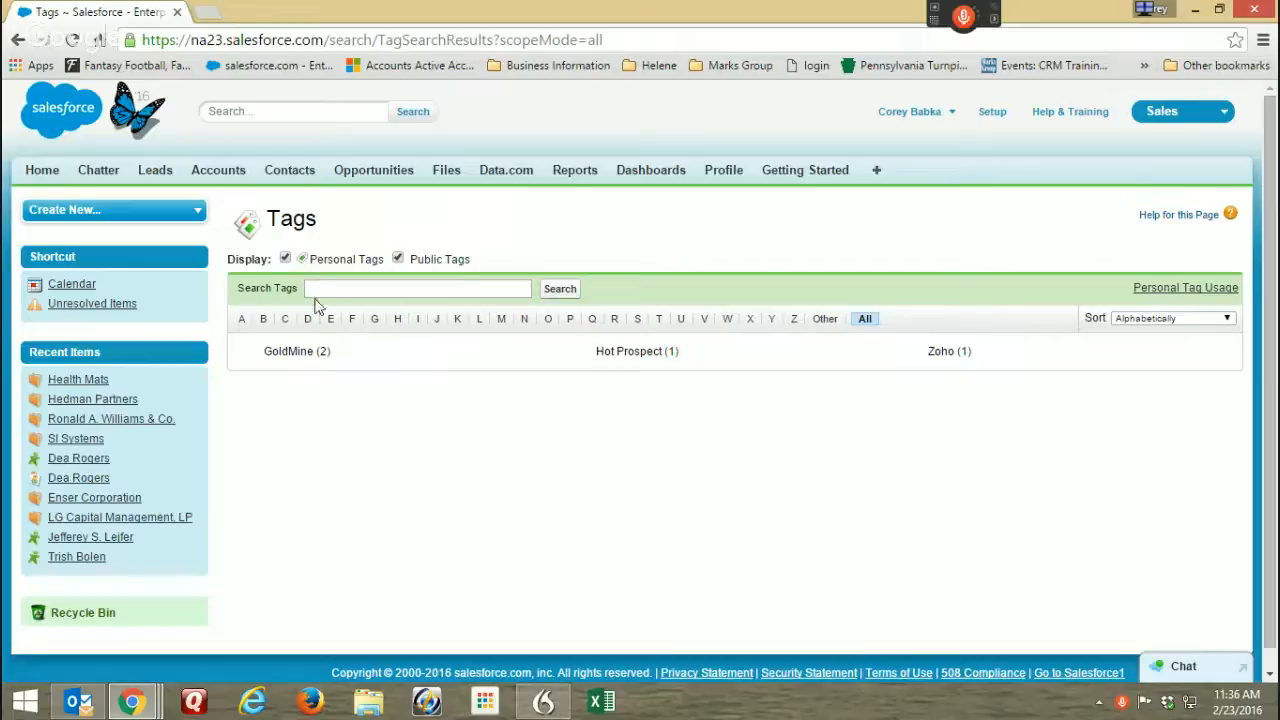
Search all records for "goldmine" and open the GoldMine tag from the search results.
{"action": "left_click", "coordinate": [261, 111]}
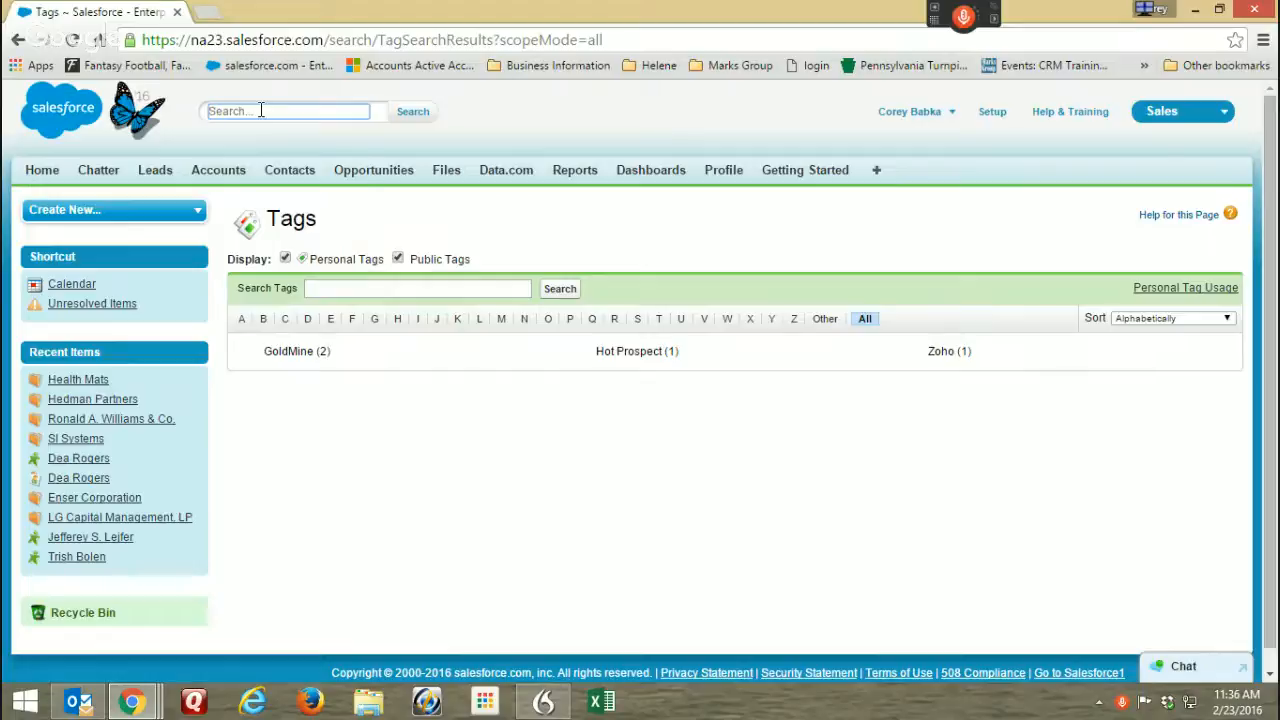
{"action": "type", "text": "goldmine"}
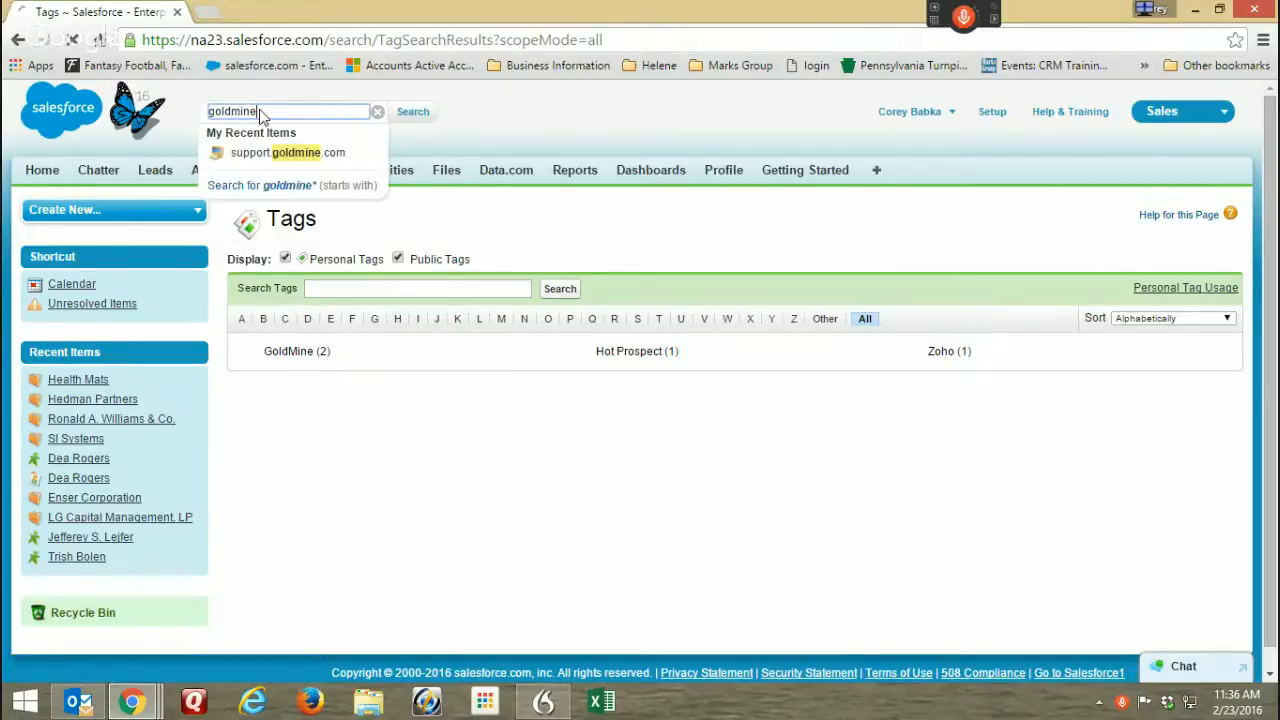
{"action": "key", "text": "Return"}
{"action": "scroll", "coordinate": [367, 302], "scroll_direction": "down", "scroll_amount": 1}
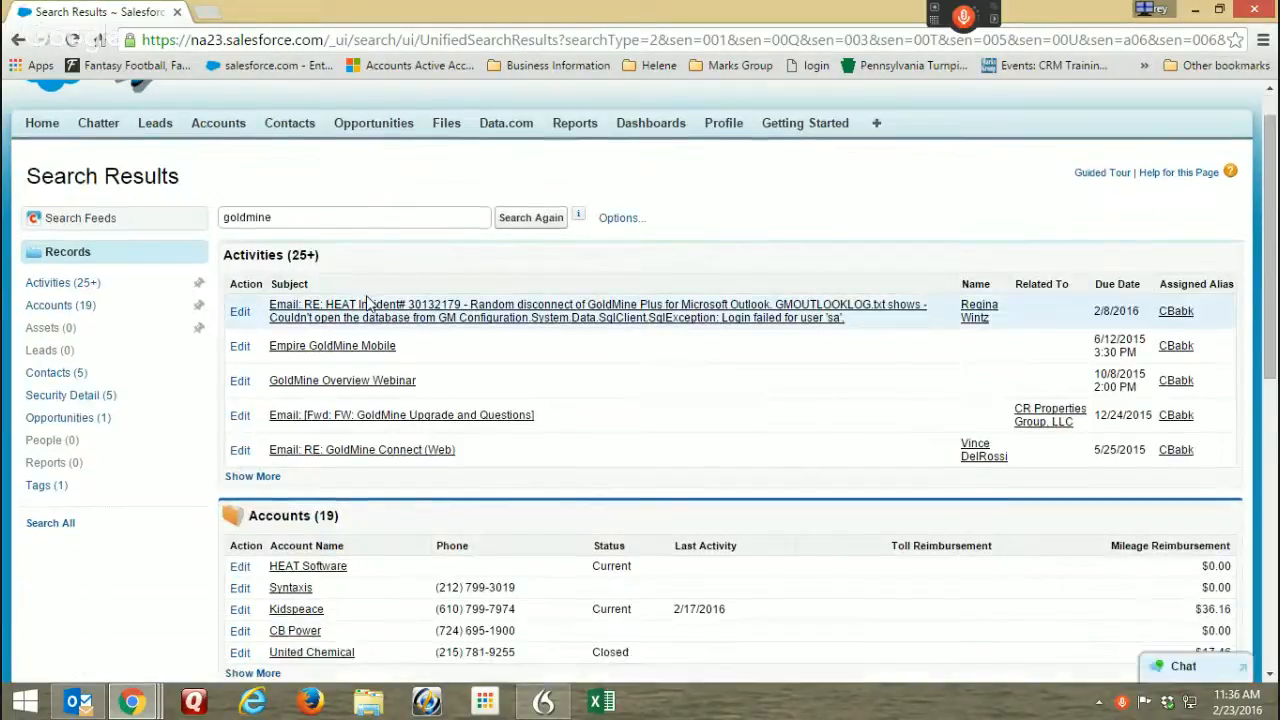
{"action": "scroll", "coordinate": [367, 302], "scroll_direction": "down", "scroll_amount": 7}
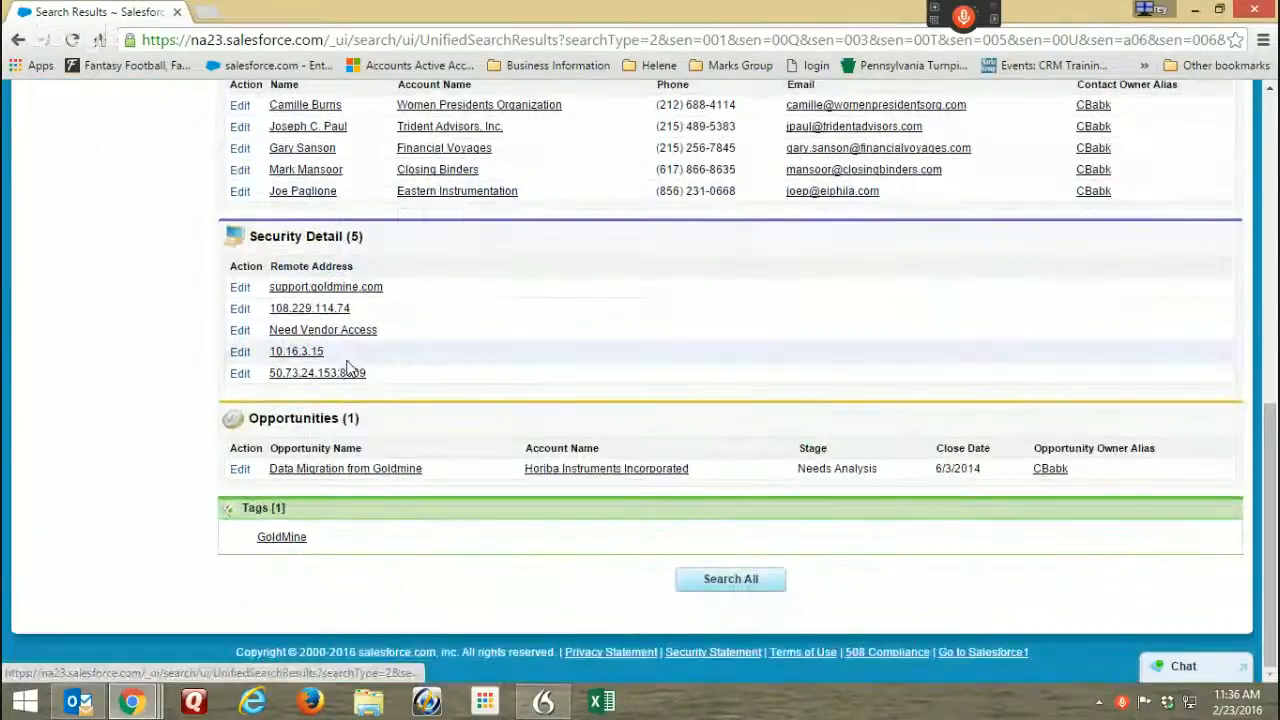
{"action": "left_click", "coordinate": [280, 540]}
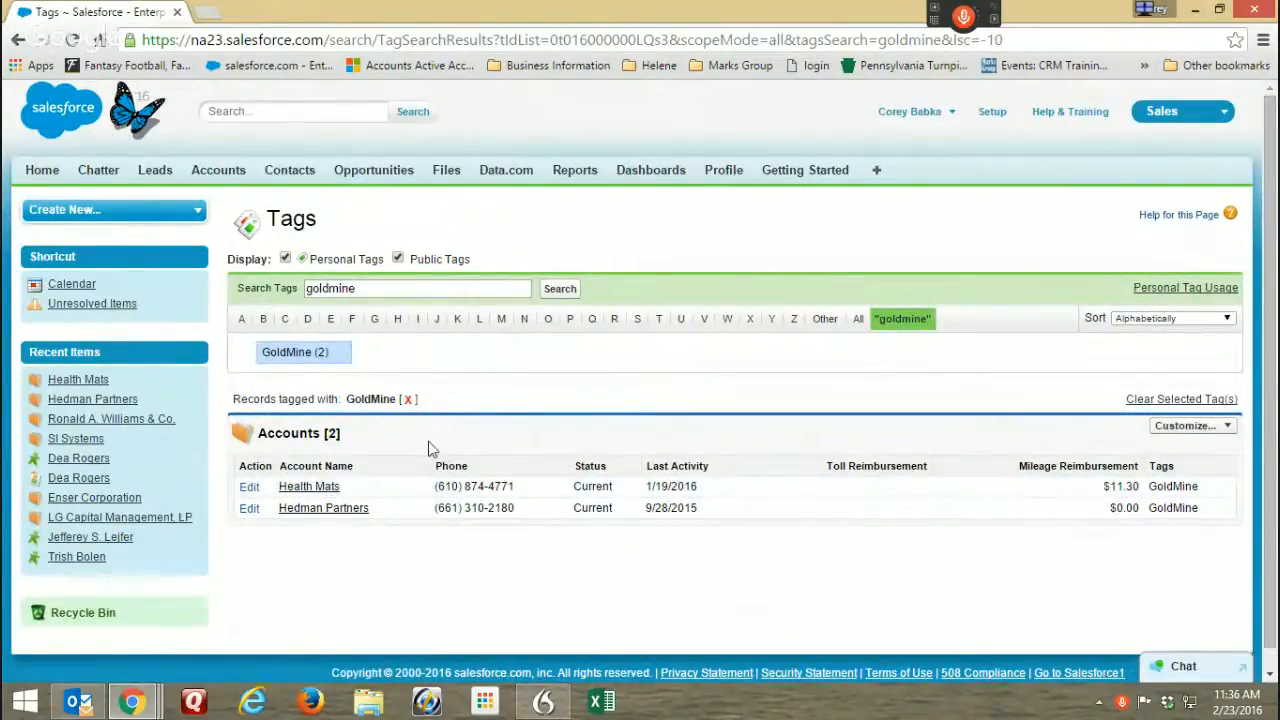
Open the Health Mats account, review its tag and product information, and show and hide its feed.
{"action": "left_click", "coordinate": [309, 487]}
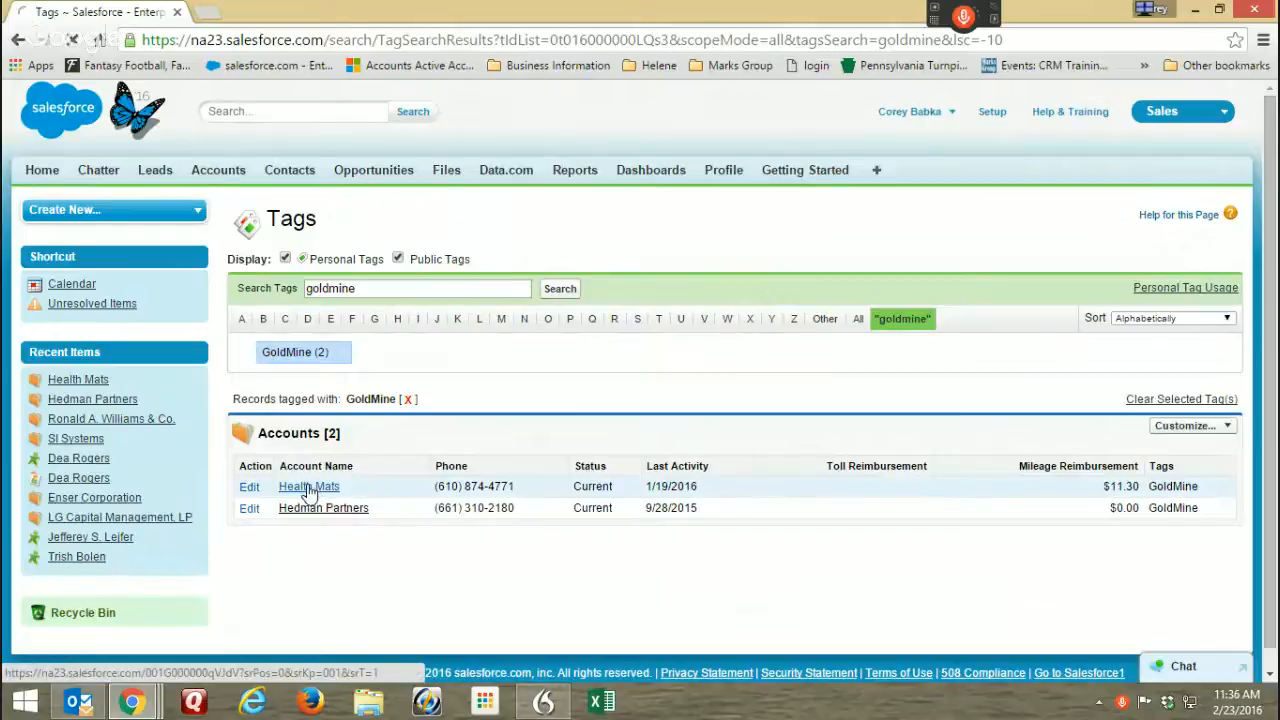
{"action": "scroll", "coordinate": [596, 335], "scroll_direction": "down", "scroll_amount": 4}
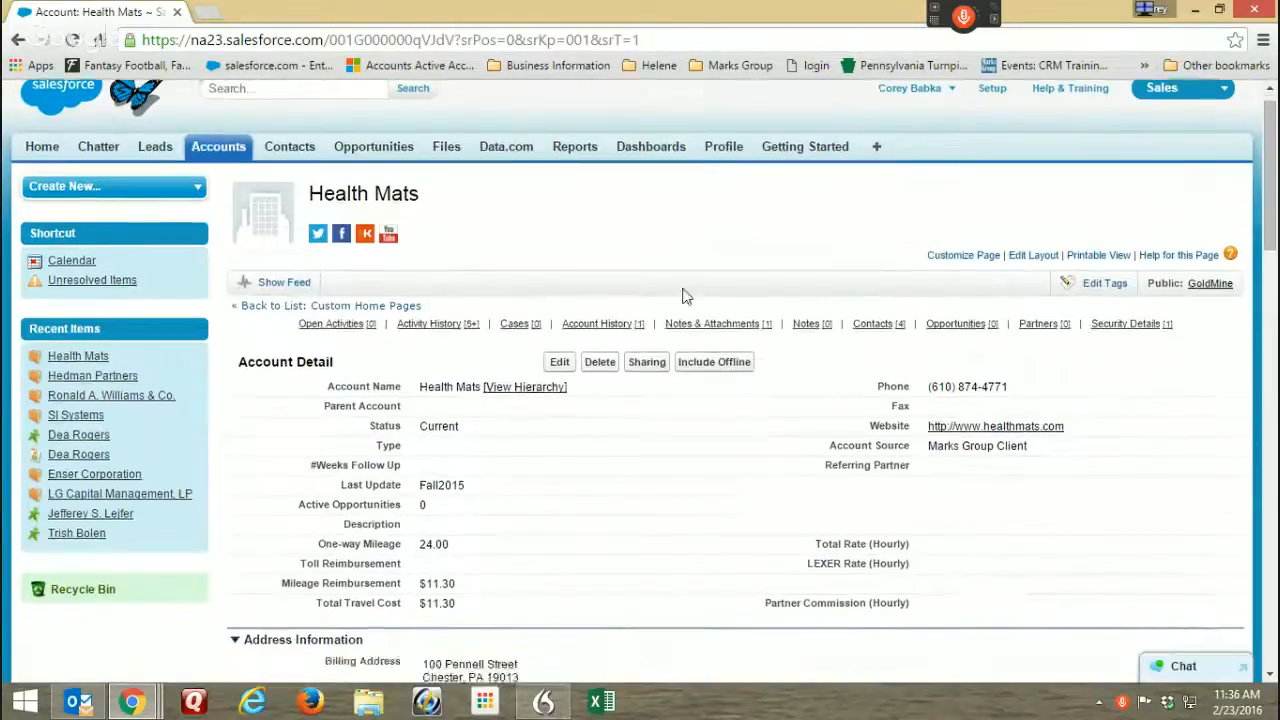
{"action": "scroll", "coordinate": [596, 335], "scroll_direction": "down", "scroll_amount": 2}
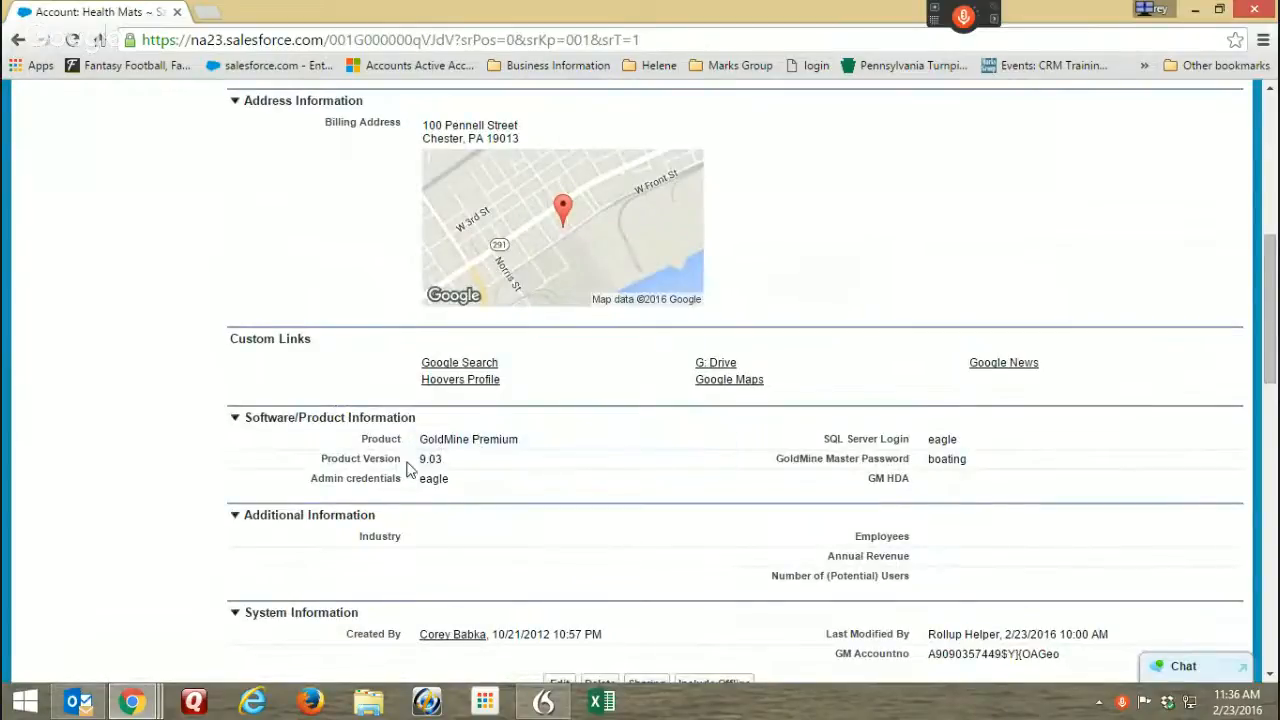
{"action": "scroll", "coordinate": [737, 394], "scroll_direction": "up", "scroll_amount": 5}
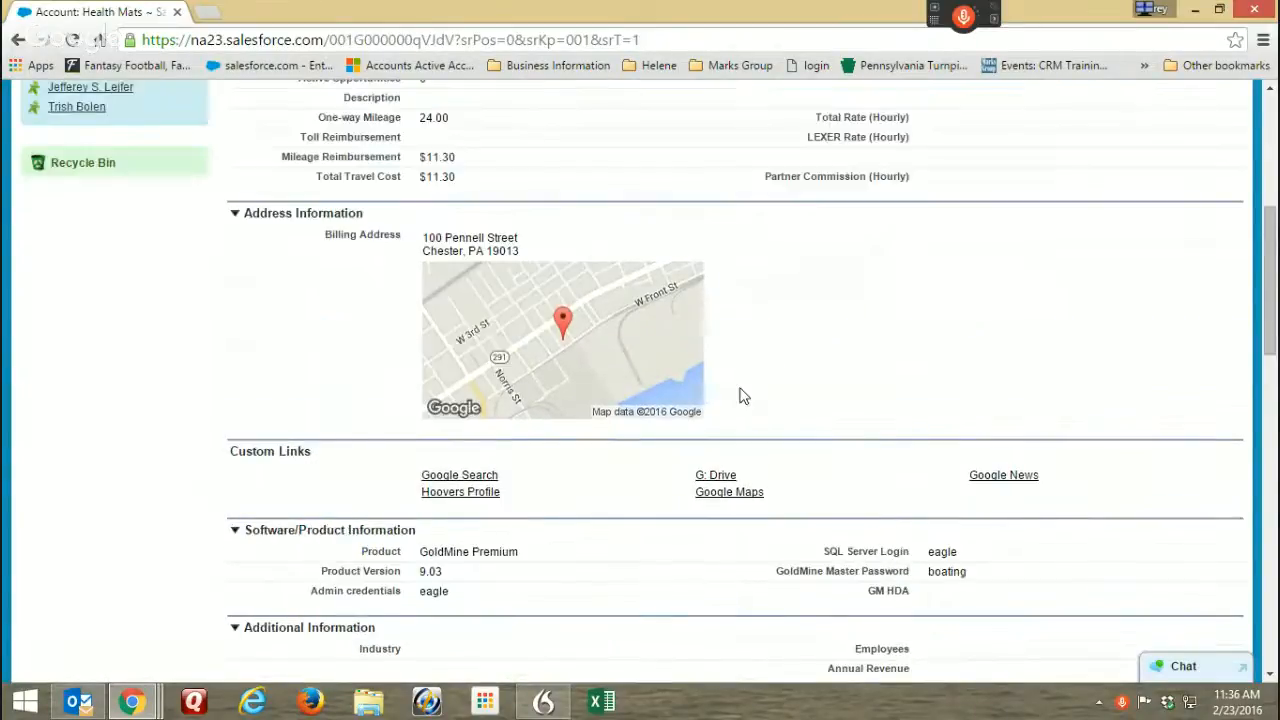
{"action": "scroll", "coordinate": [786, 412], "scroll_direction": "up", "scroll_amount": 1}
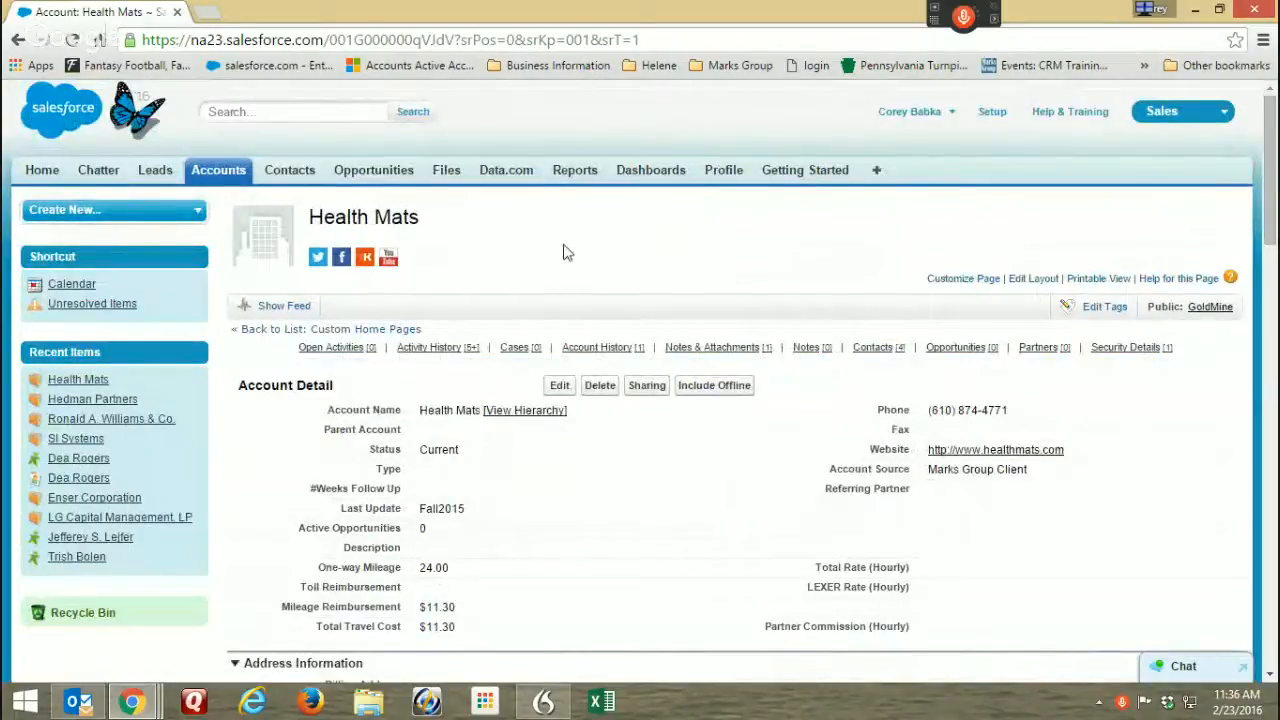
{"action": "left_click", "coordinate": [285, 306]}
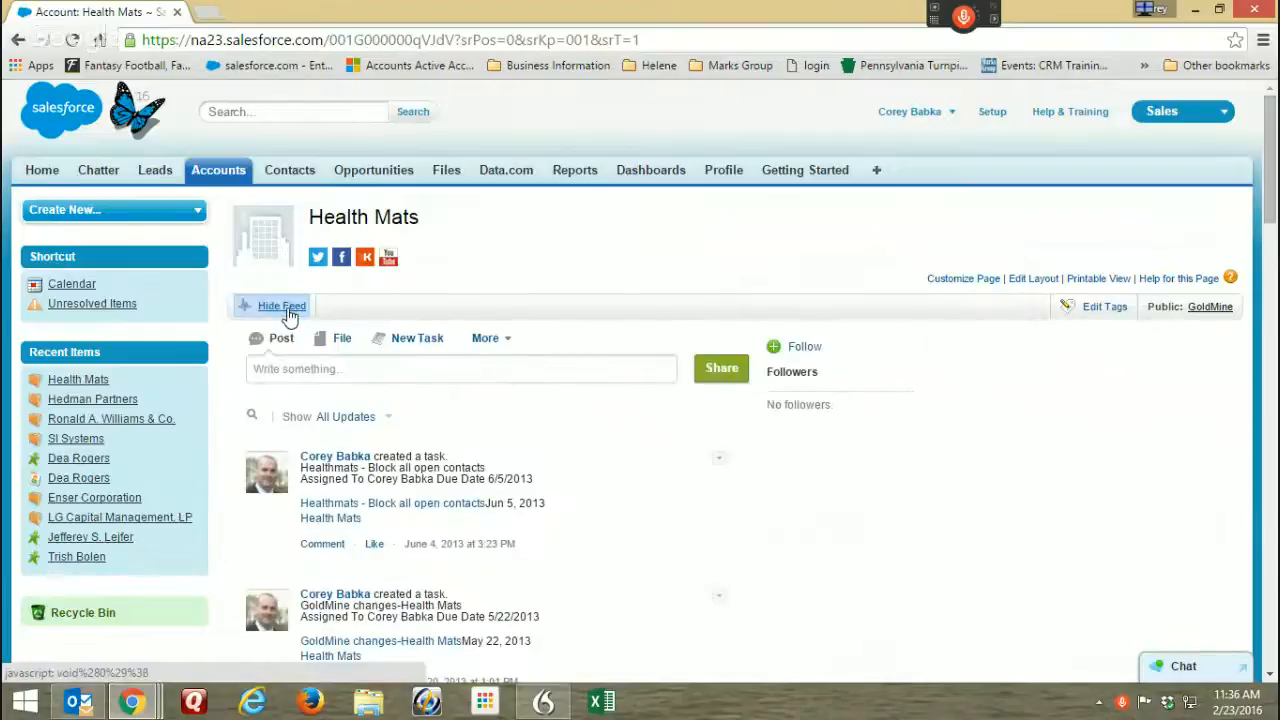
{"action": "left_click", "coordinate": [286, 308]}
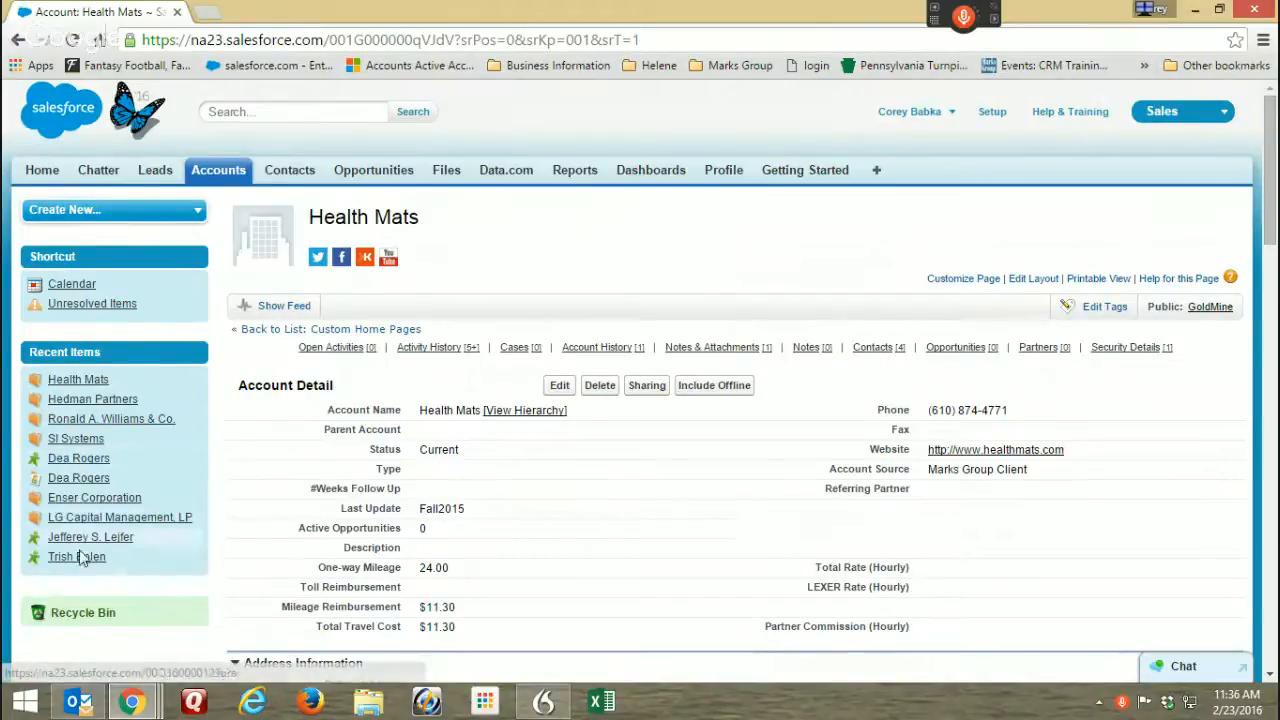
Open the recent account LG Capital Management, LP and save the public tag Salesforce on it.
{"action": "left_click", "coordinate": [102, 519]}
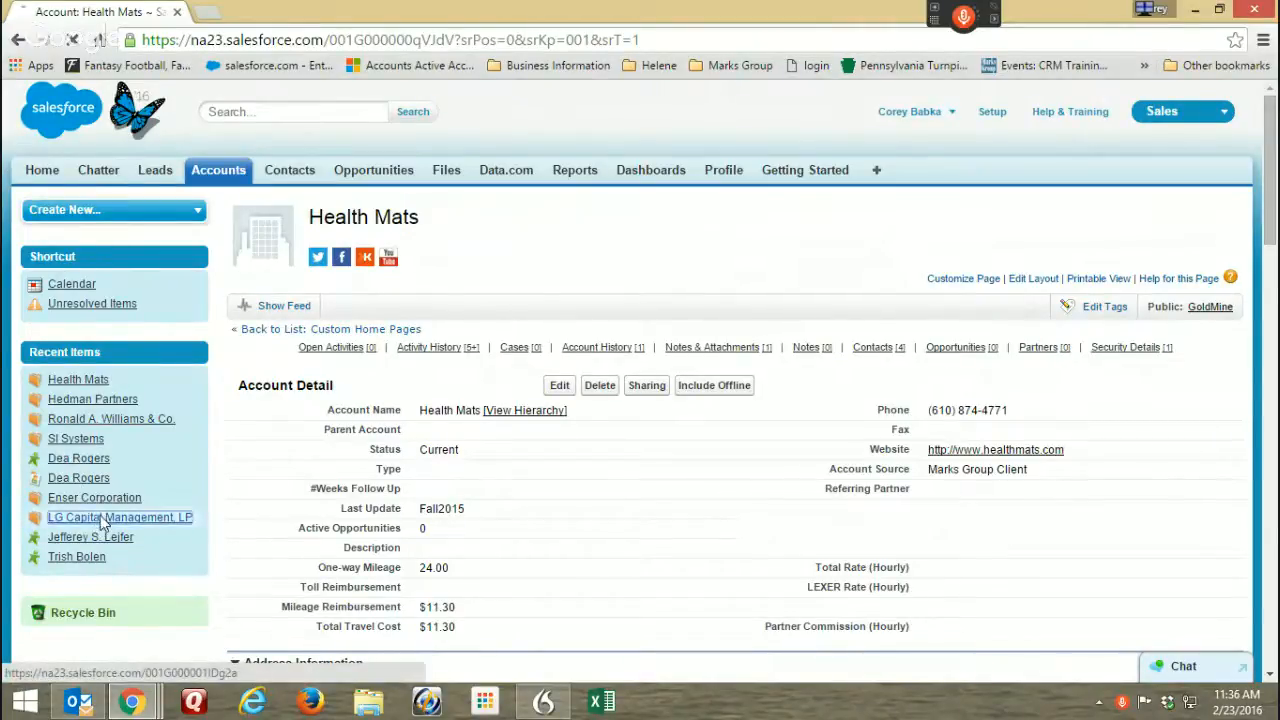
{"action": "scroll", "coordinate": [557, 416], "scroll_direction": "down", "scroll_amount": 1}
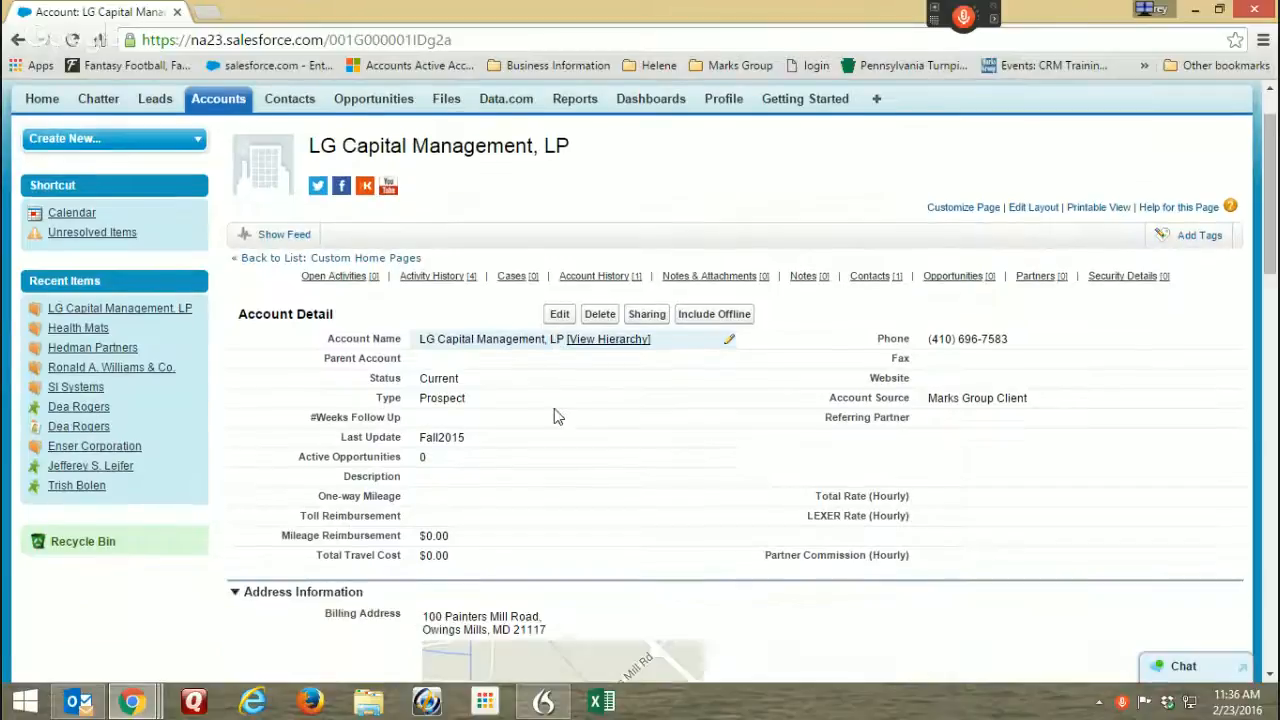
{"action": "scroll", "coordinate": [514, 420], "scroll_direction": "down", "scroll_amount": 5}
{"action": "scroll", "coordinate": [460, 540], "scroll_direction": "up", "scroll_amount": 6}
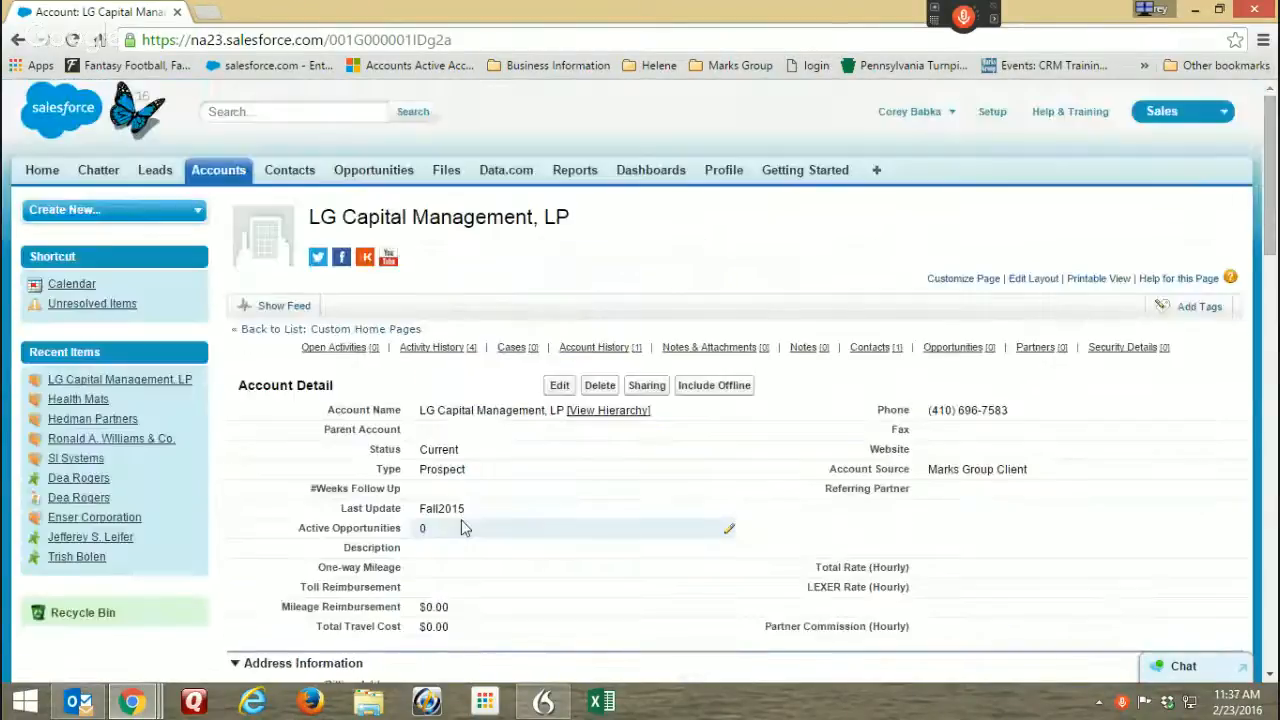
{"action": "left_click", "coordinate": [1196, 306]}
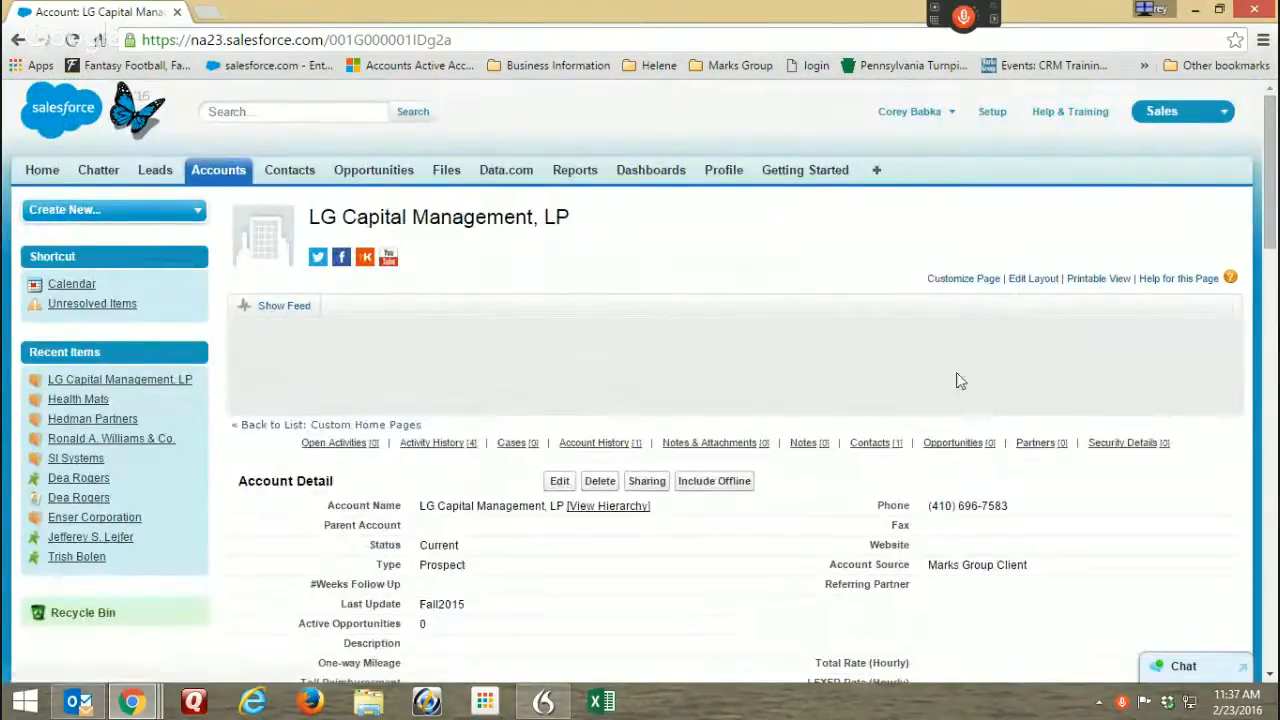
{"action": "left_click", "coordinate": [786, 366]}
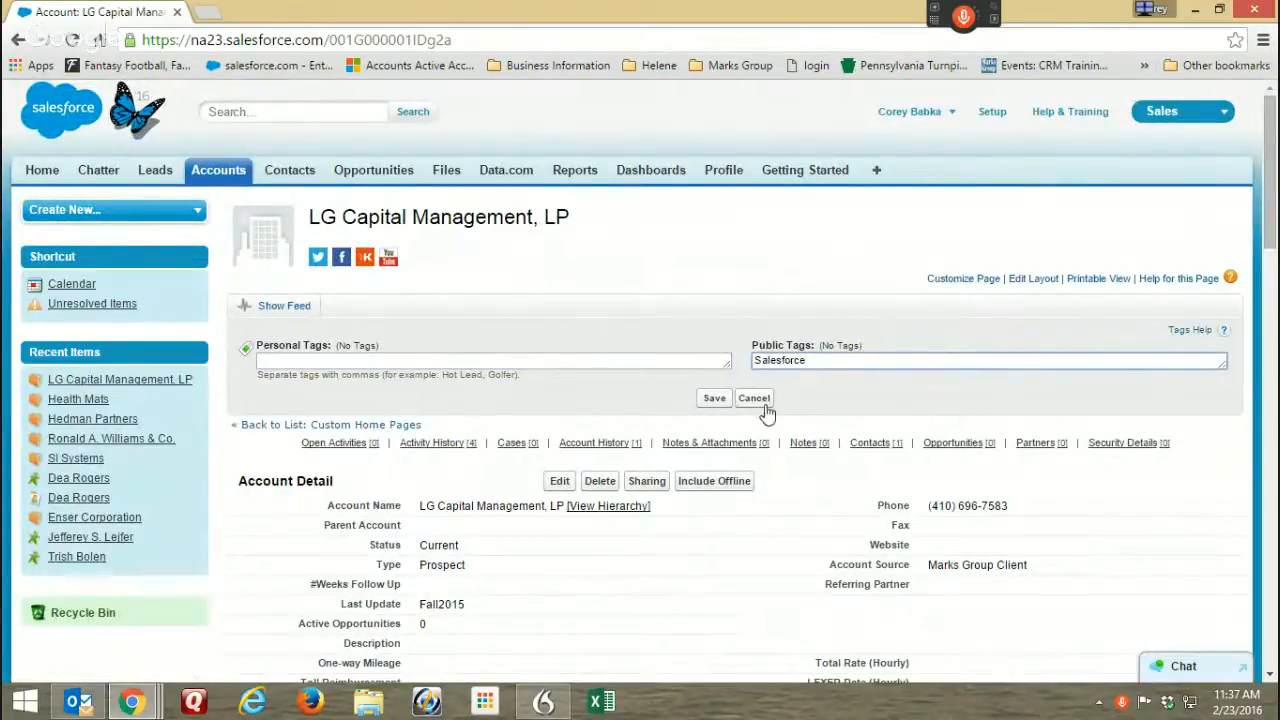
{"action": "left_click", "coordinate": [712, 398]}
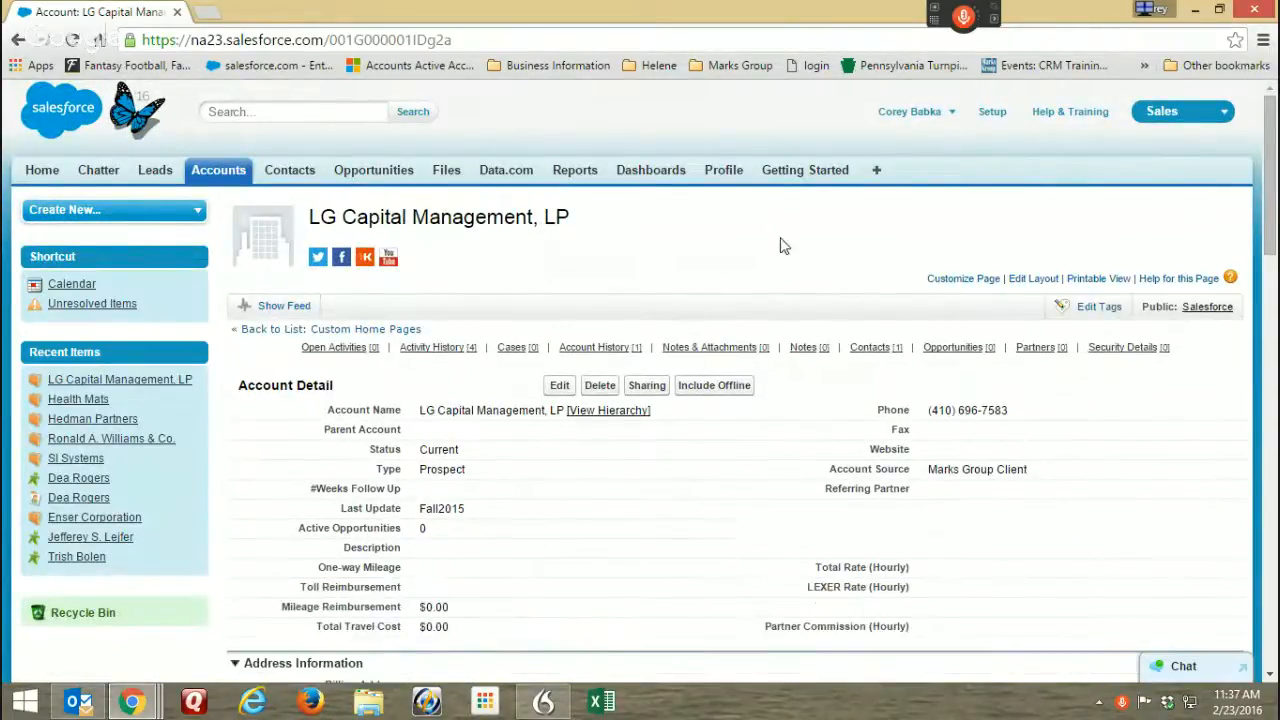
Add the existing public tag Hot Prospect to the LG Capital Management, LP account and save.
{"action": "left_click", "coordinate": [1097, 308]}
{"action": "left_click", "coordinate": [776, 363]}
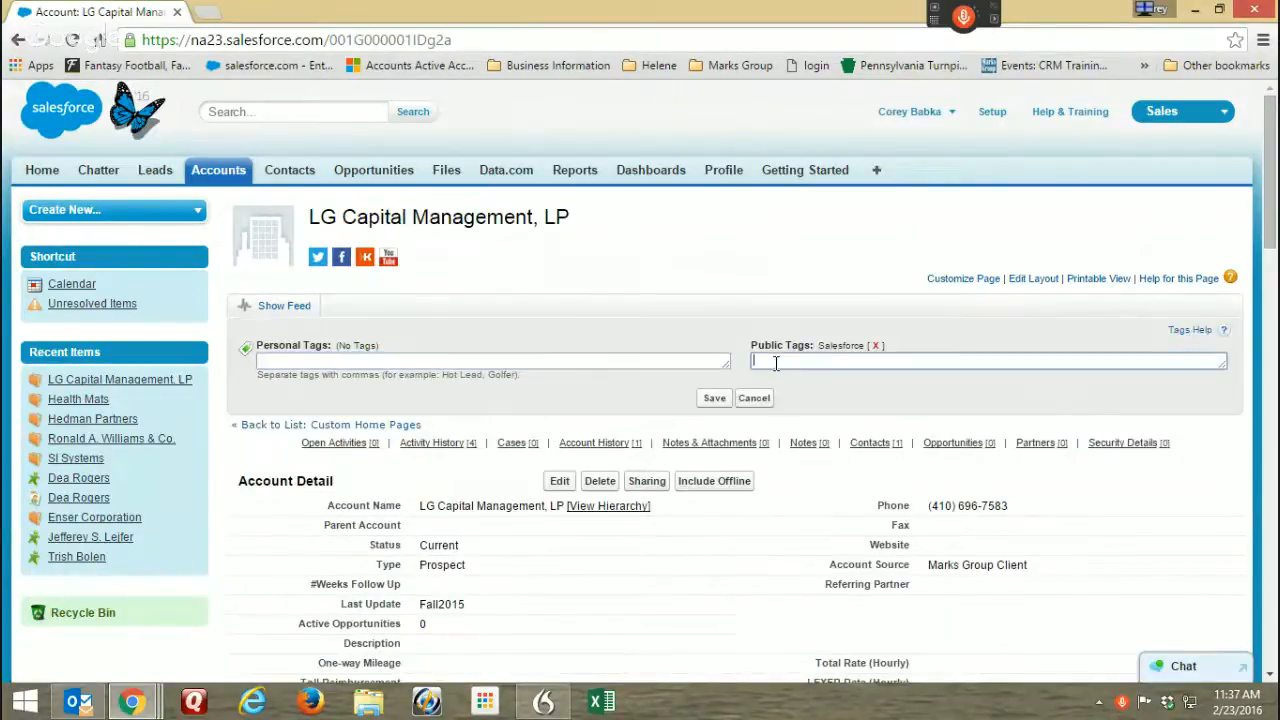
{"action": "type", "text": "Hot Pro"}
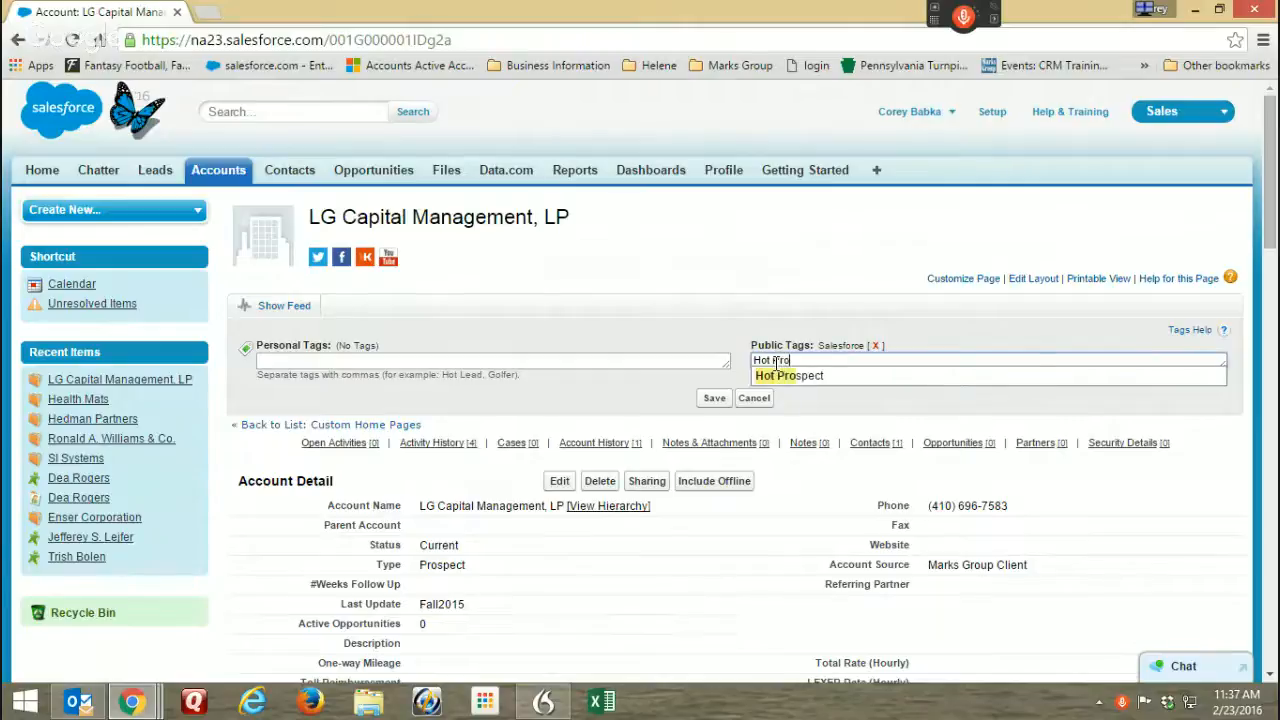
{"action": "left_click", "coordinate": [800, 377]}
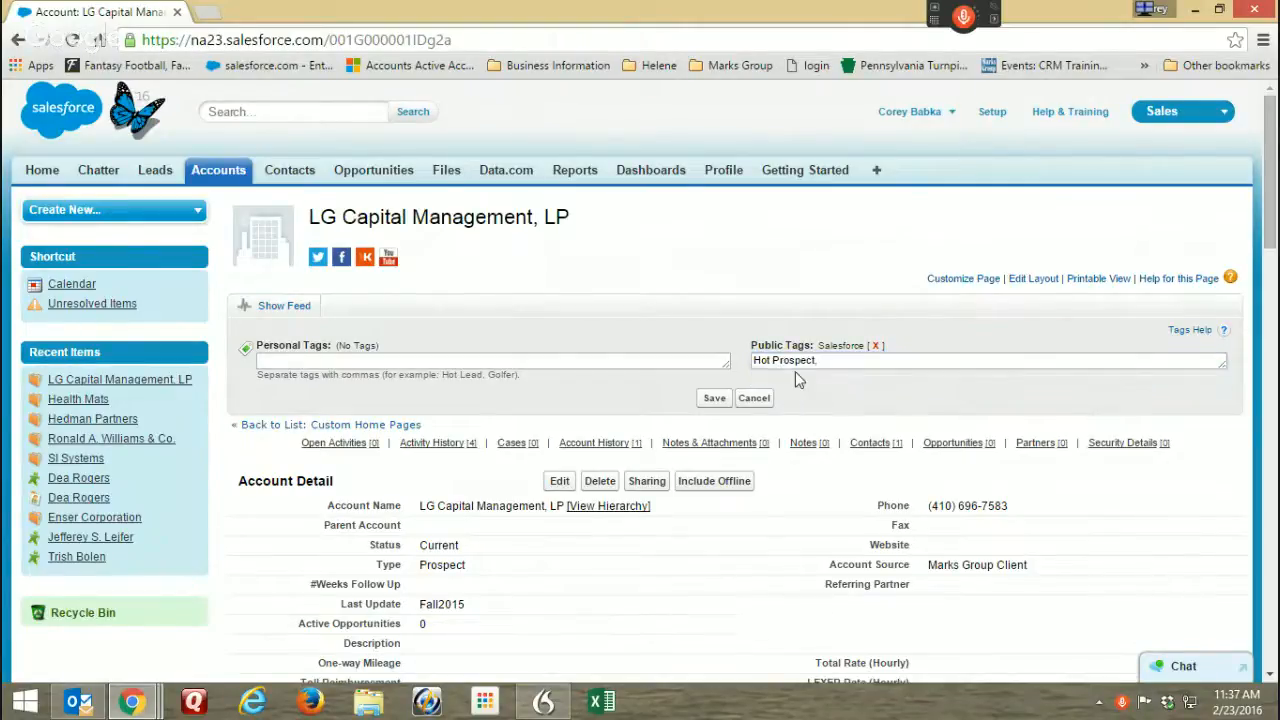
{"action": "left_click", "coordinate": [714, 400]}
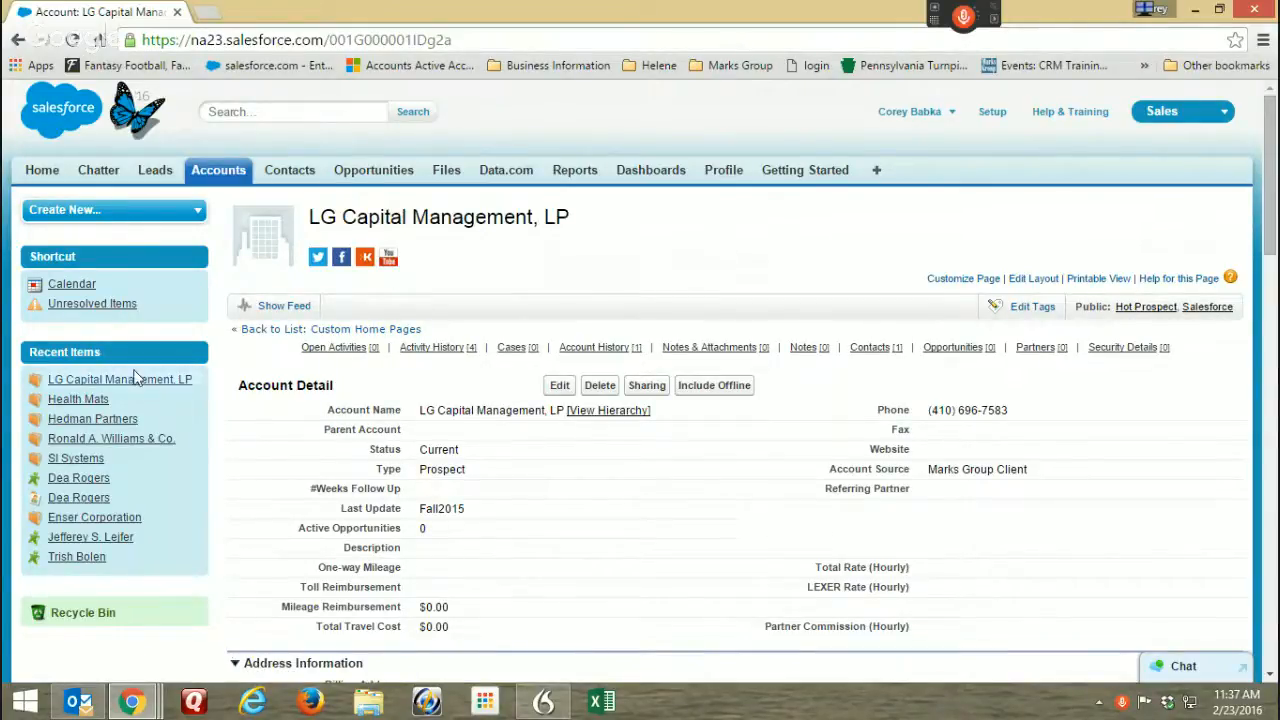
Go to the Tags page from the home page and filter records by both Hot Prospect and Salesforce.
{"action": "left_click", "coordinate": [58, 178]}
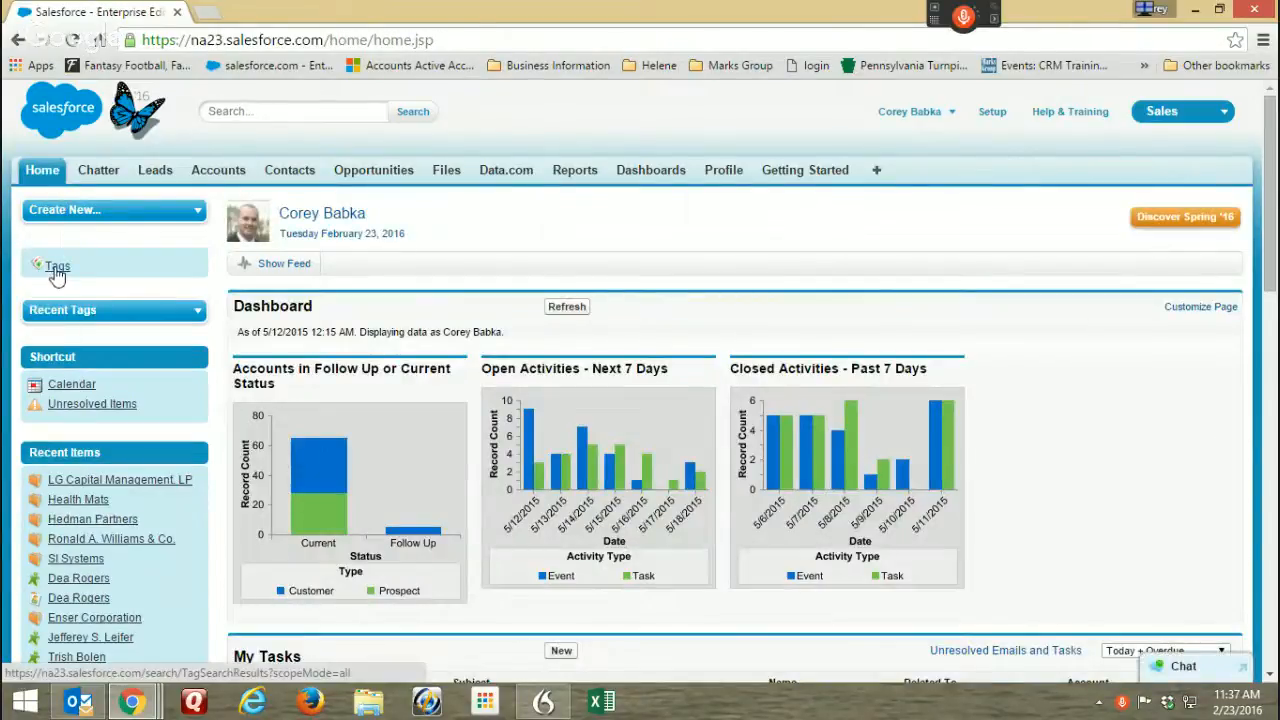
{"action": "left_click", "coordinate": [57, 265]}
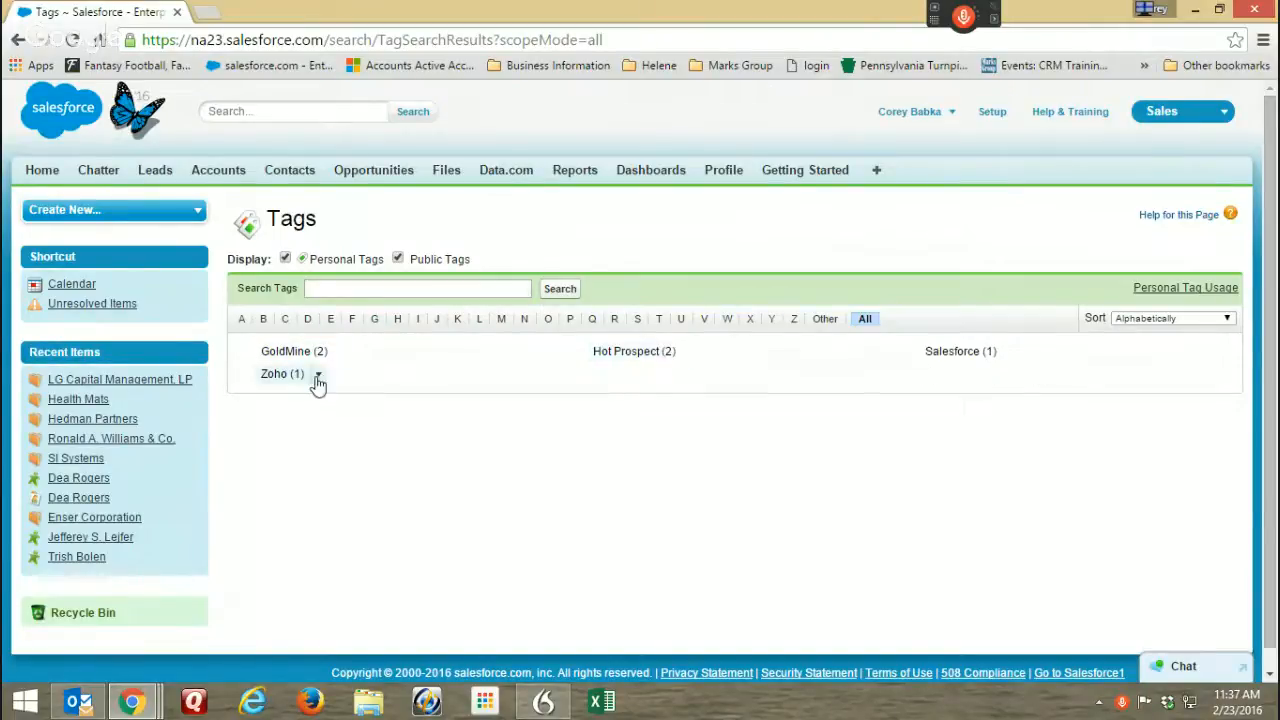
{"action": "left_click", "coordinate": [634, 351]}
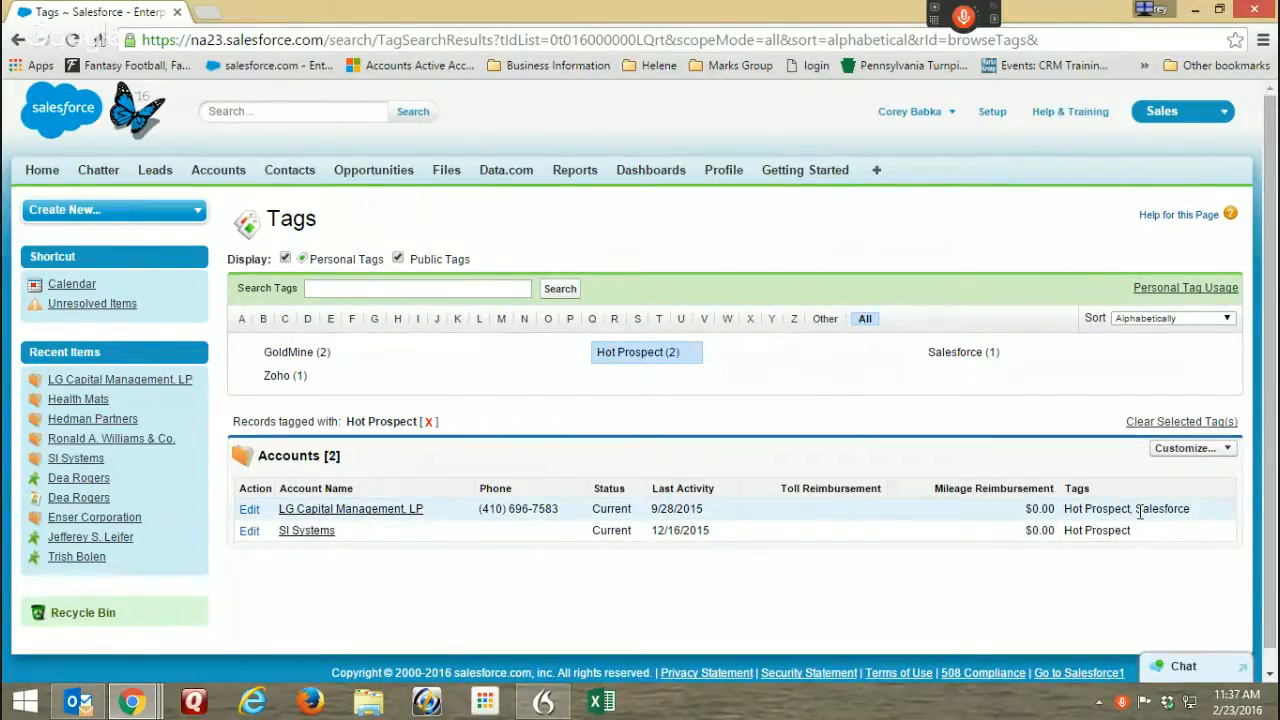
{"action": "left_click", "coordinate": [955, 352]}
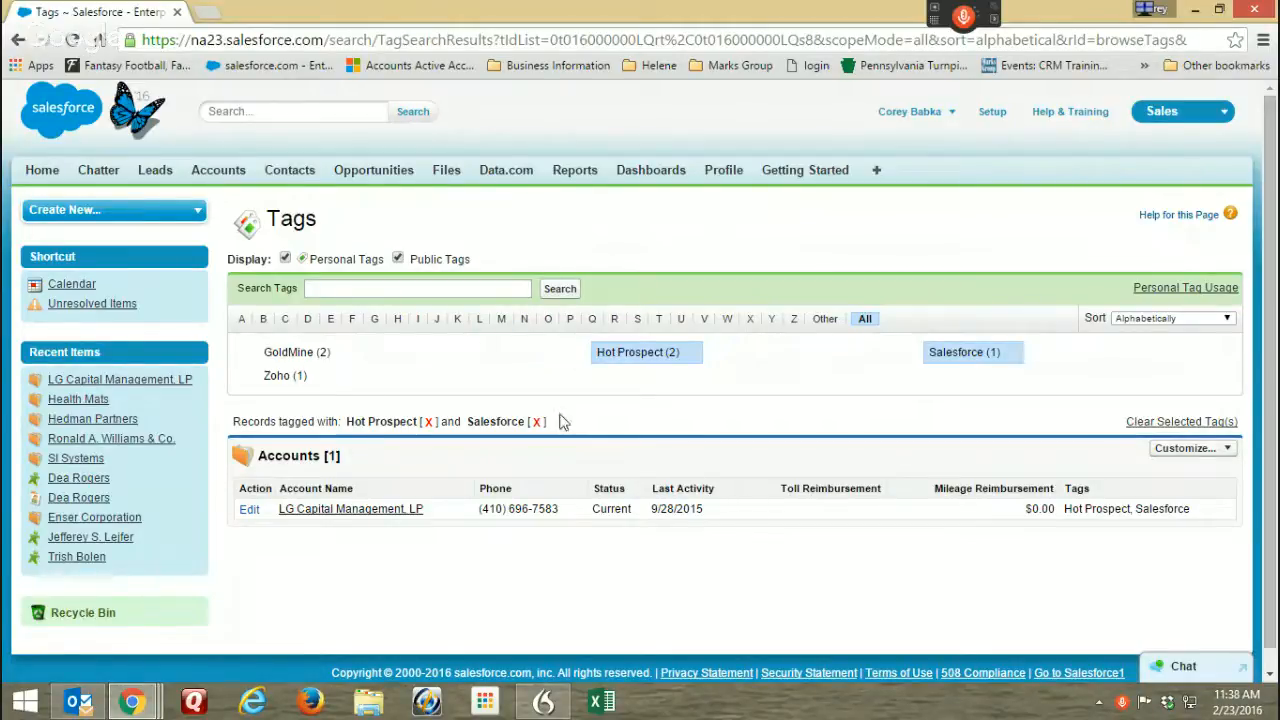
Rename the Hot Prospect tag to Hot and remove Salesforce from the selected tags.
{"action": "left_click", "coordinate": [694, 353]}
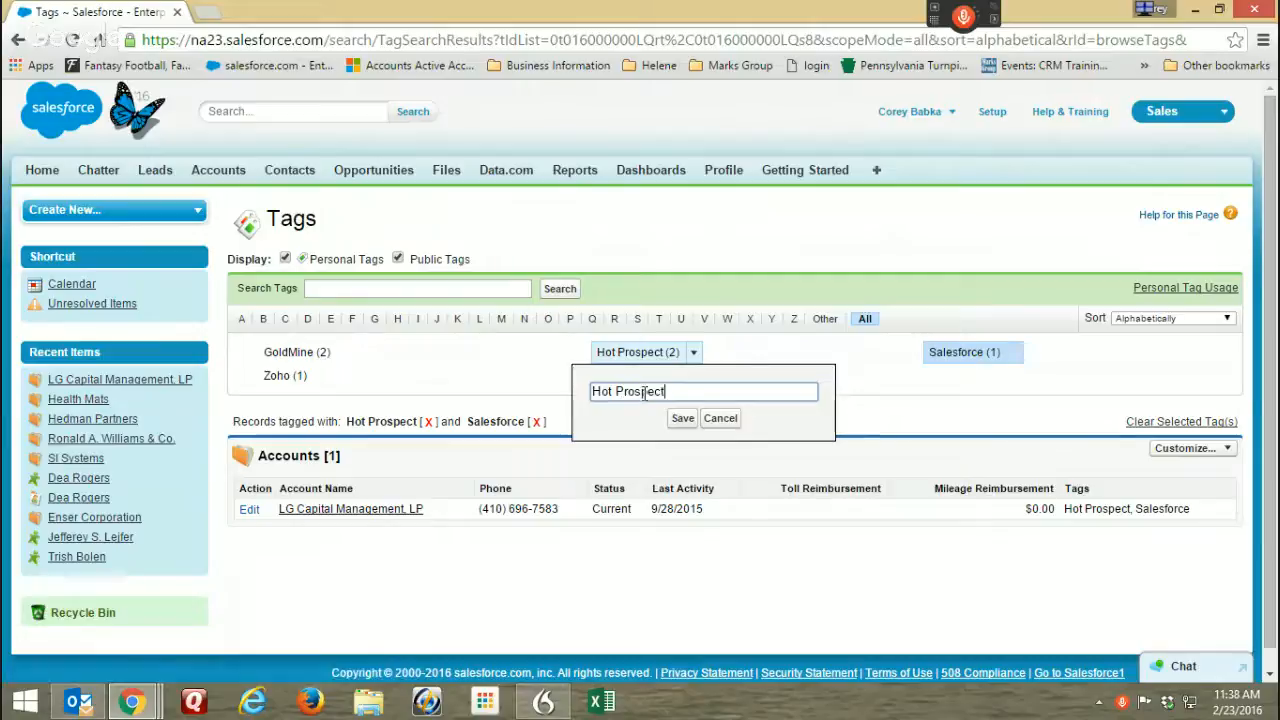
{"action": "double_click", "coordinate": [637, 392]}
{"action": "key", "text": "BackSpace"}
{"action": "left_click", "coordinate": [683, 418]}
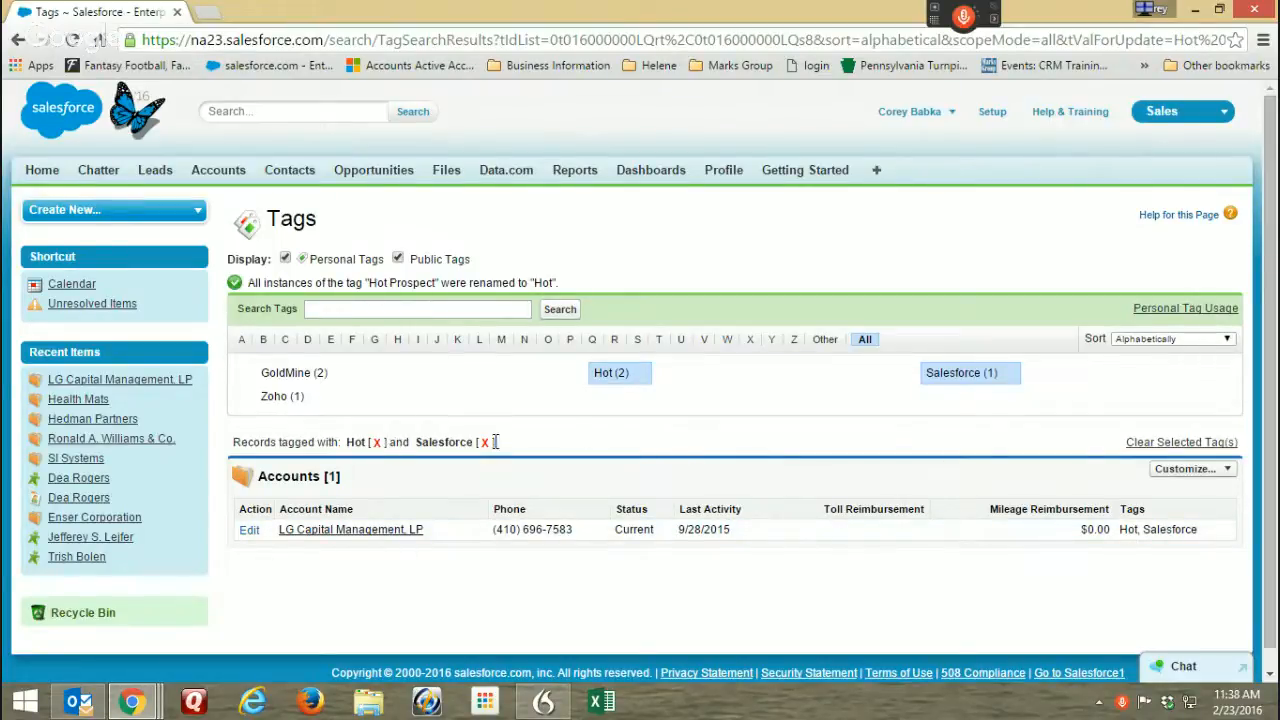
{"action": "left_click", "coordinate": [485, 444]}
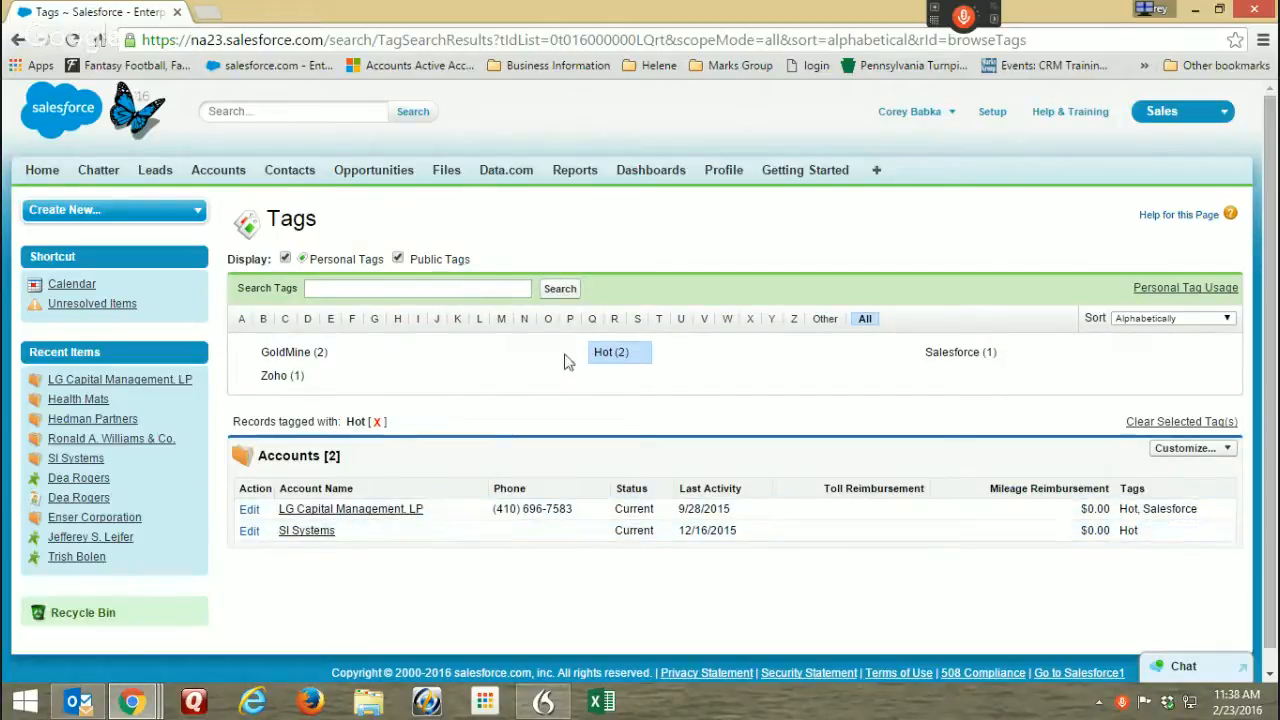
{"action": "mouse_move", "coordinate": [642, 359]}
Open the recent account Enser Corporation and save the public tag Hot Prospect on it.
{"action": "left_click", "coordinate": [85, 518]}
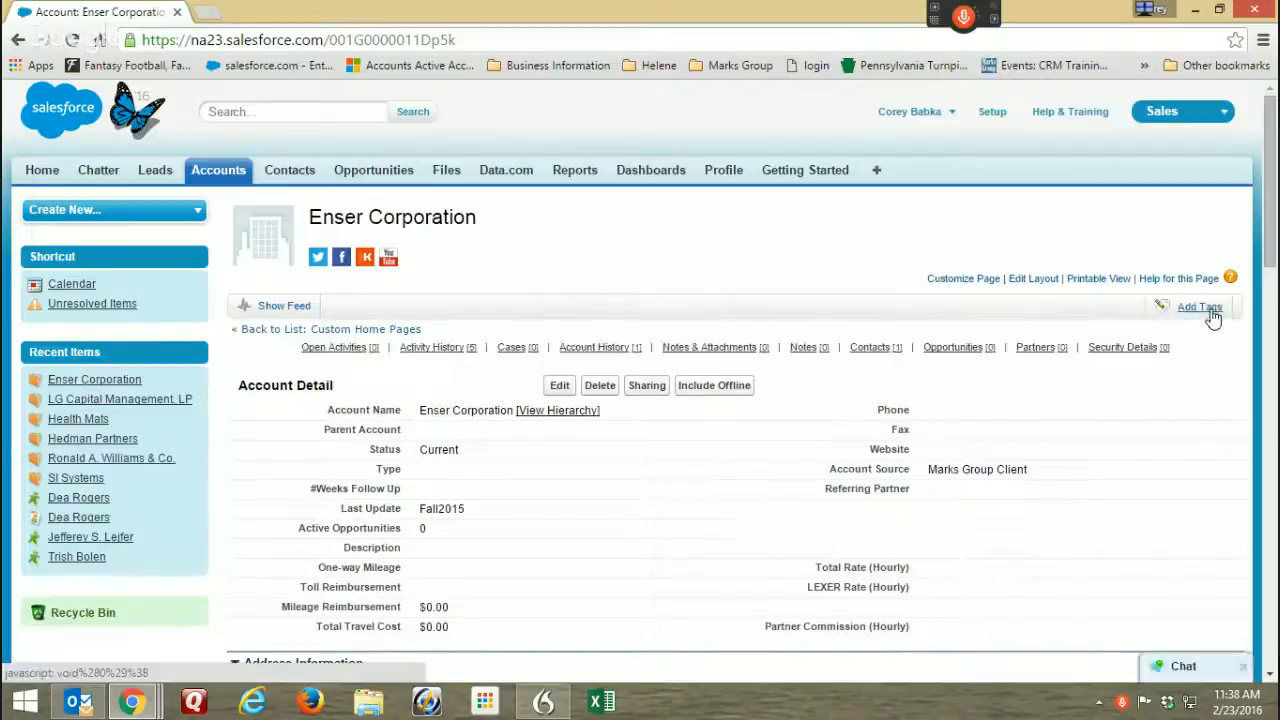
{"action": "left_click", "coordinate": [1200, 306]}
{"action": "left_click", "coordinate": [1040, 362]}
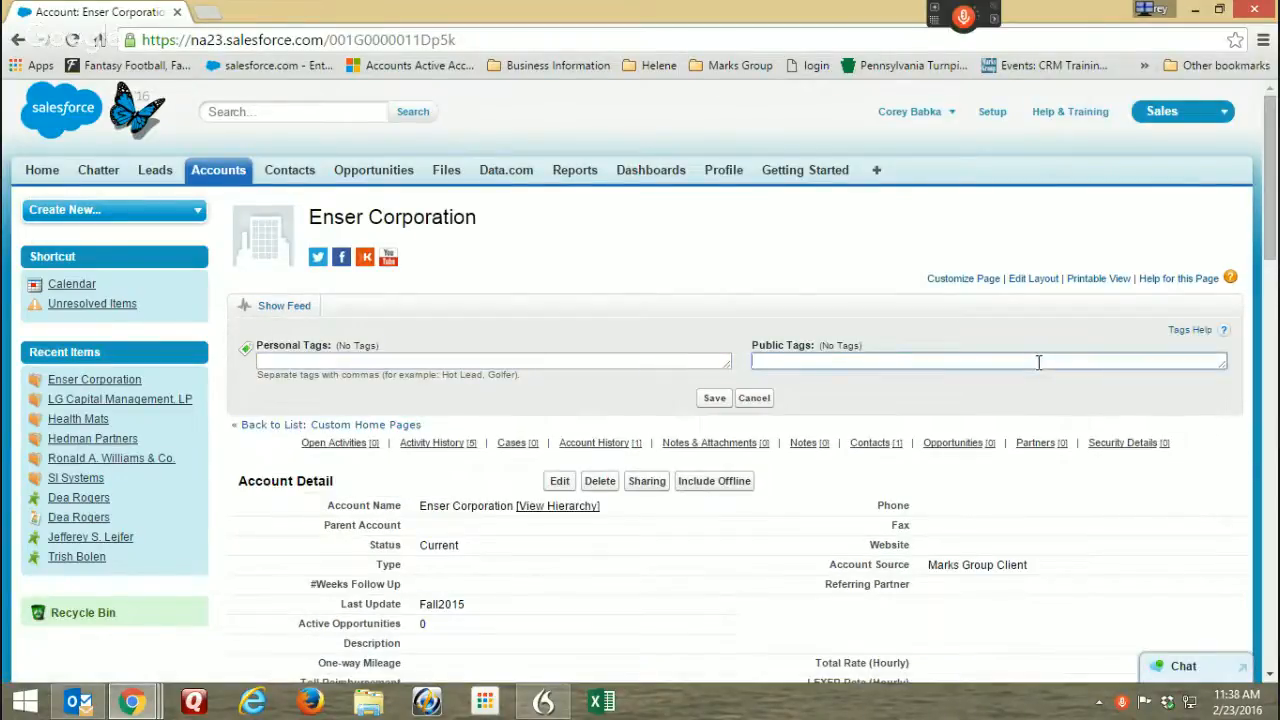
{"action": "type", "text": "Hot PRo"}
{"action": "key", "text": "BackSpace"}
{"action": "type", "text": "rospect"}
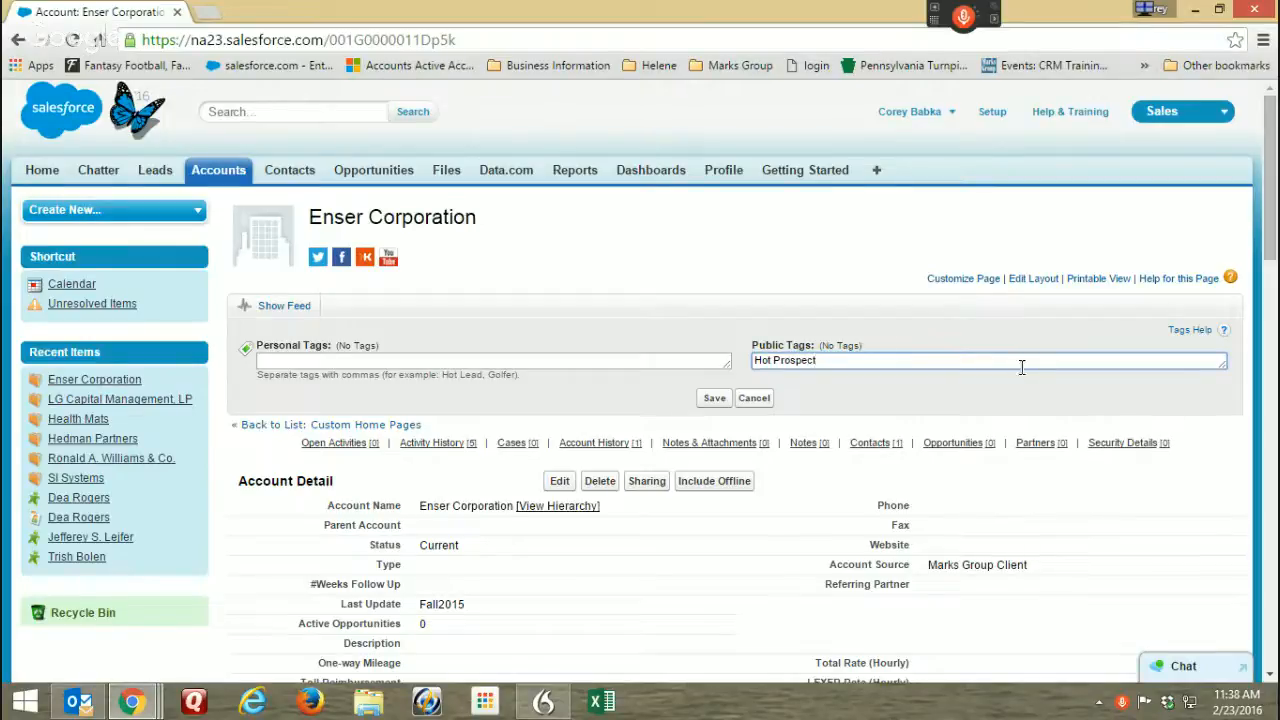
{"action": "left_click", "coordinate": [708, 398]}
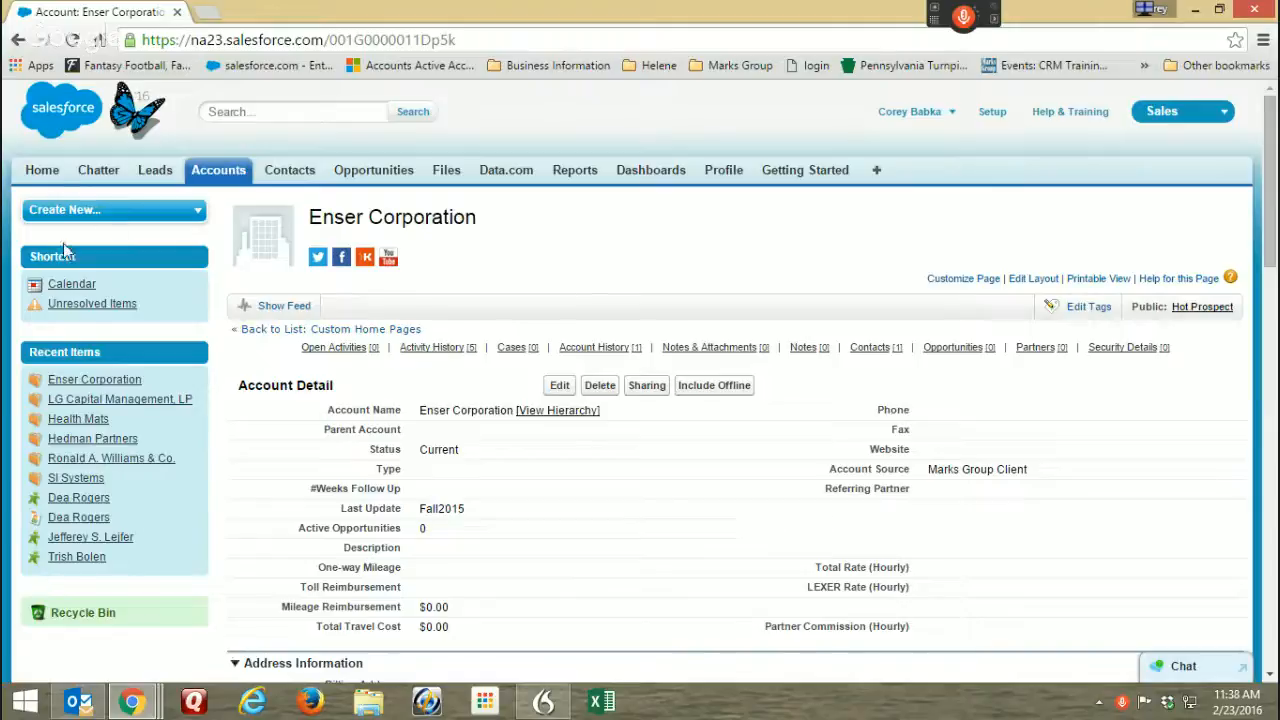
Go to the Tags page from the home page and rename the Hot tag to Hot Prospect, combining it with the existing tag.
{"action": "left_click", "coordinate": [40, 184]}
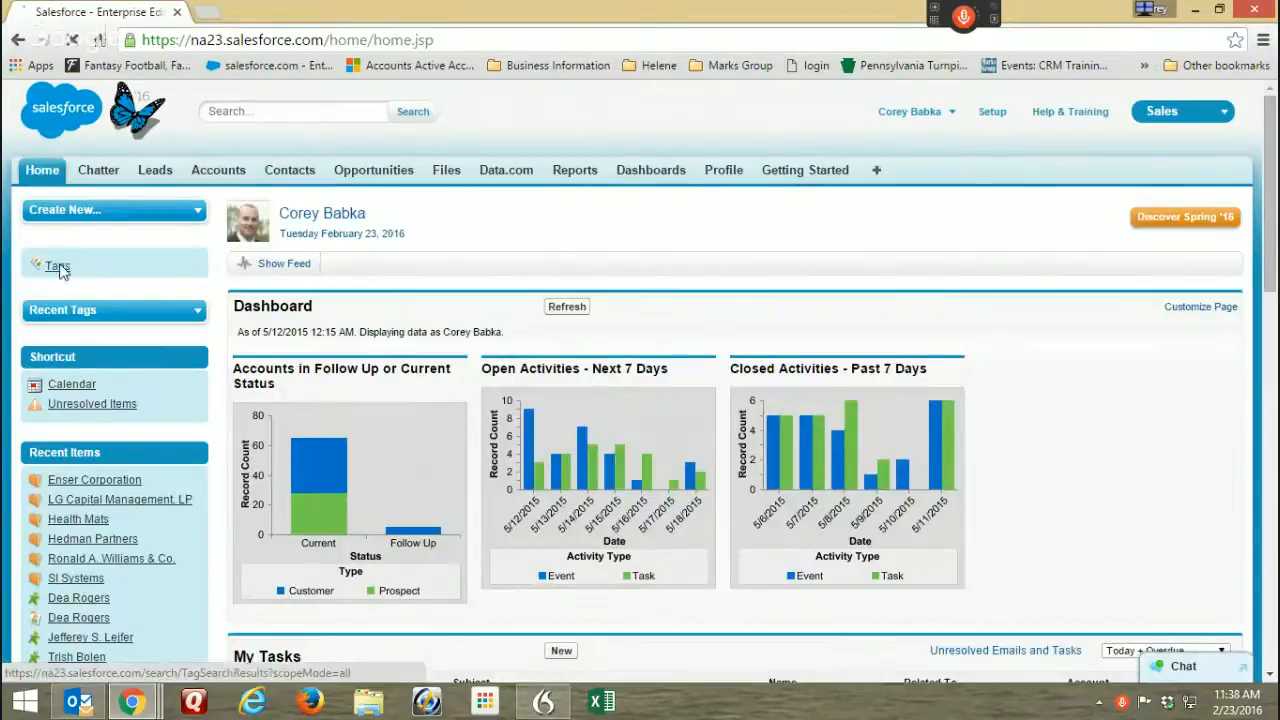
{"action": "left_click", "coordinate": [57, 263]}
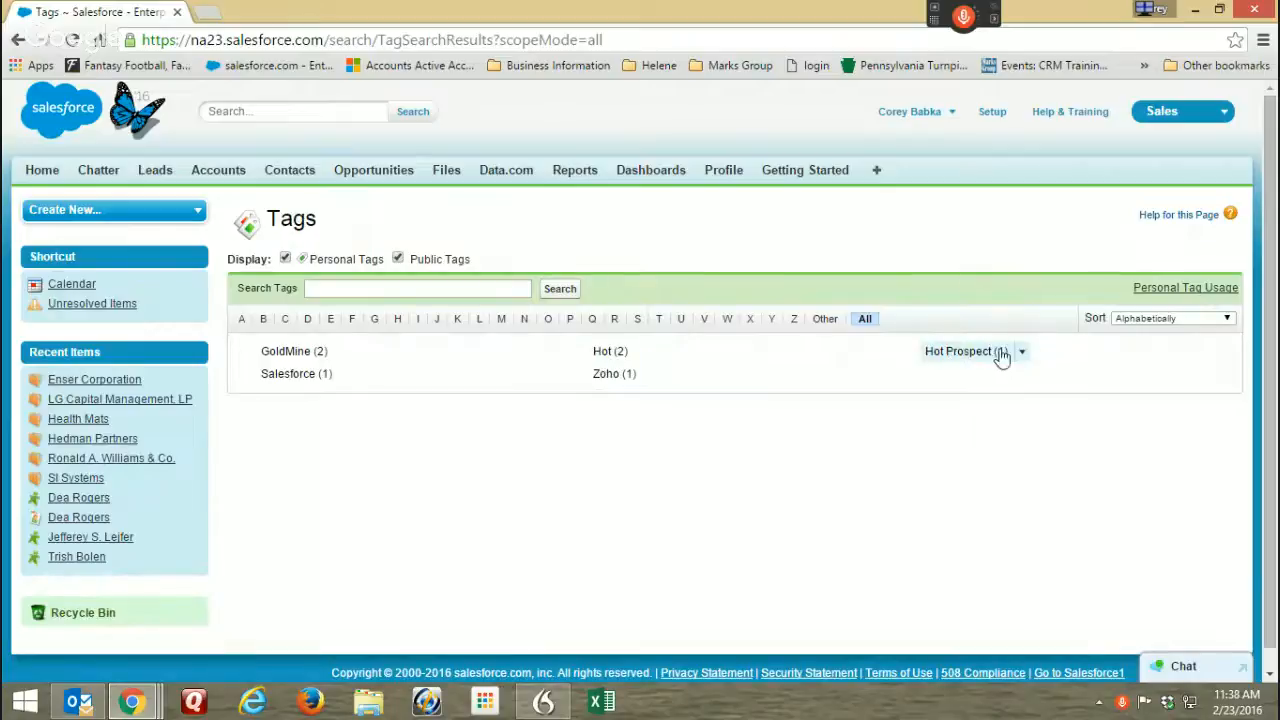
{"action": "left_click", "coordinate": [642, 352]}
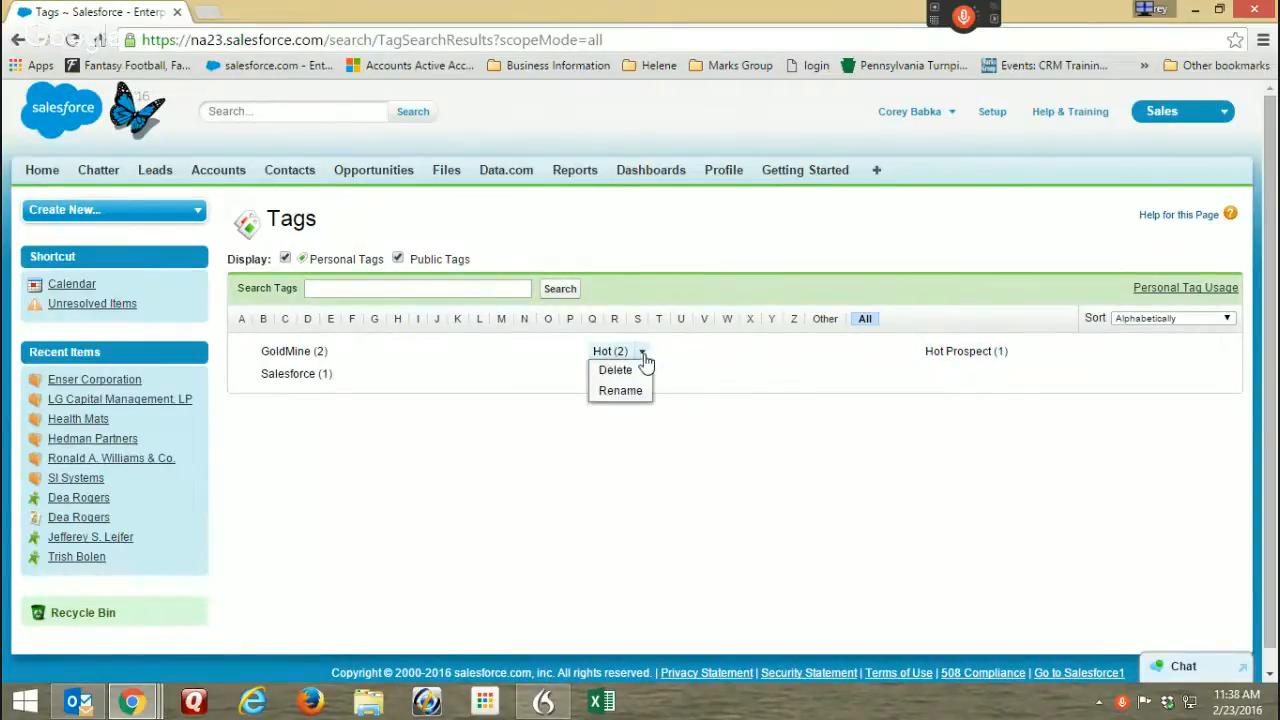
{"action": "left_click", "coordinate": [621, 391]}
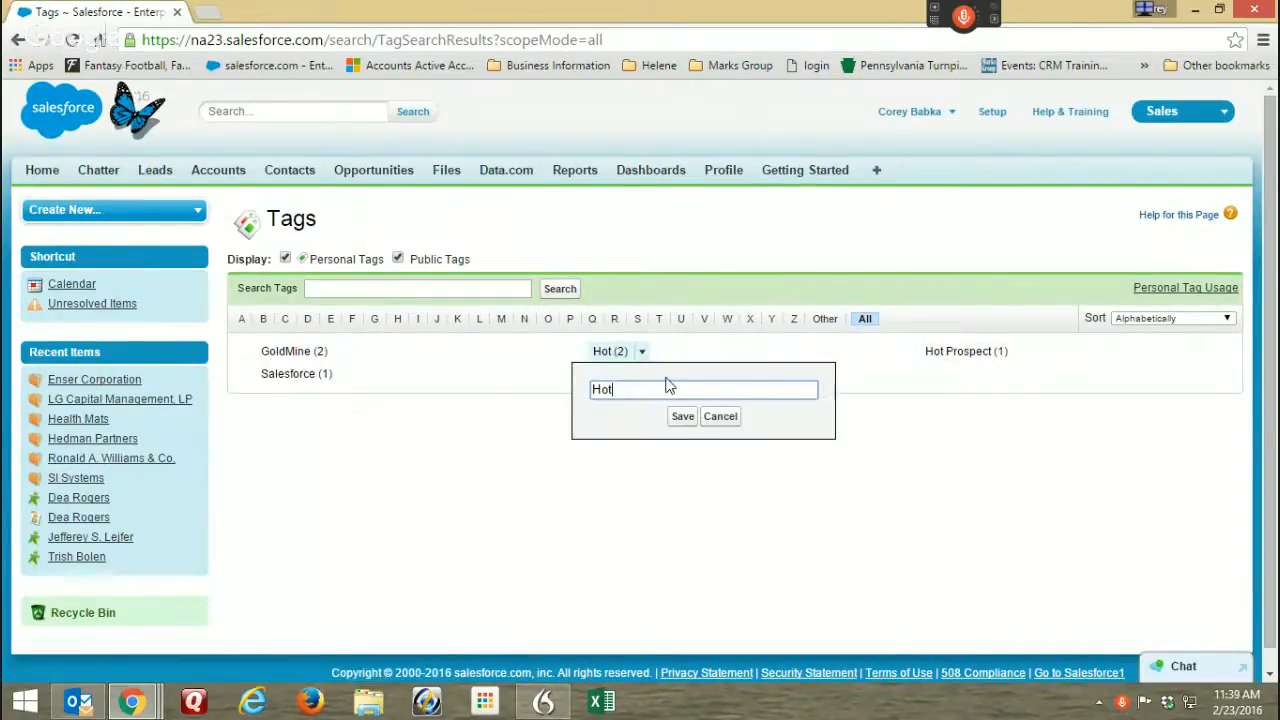
{"action": "type", "text": "Prospect"}
{"action": "left_click", "coordinate": [683, 416]}
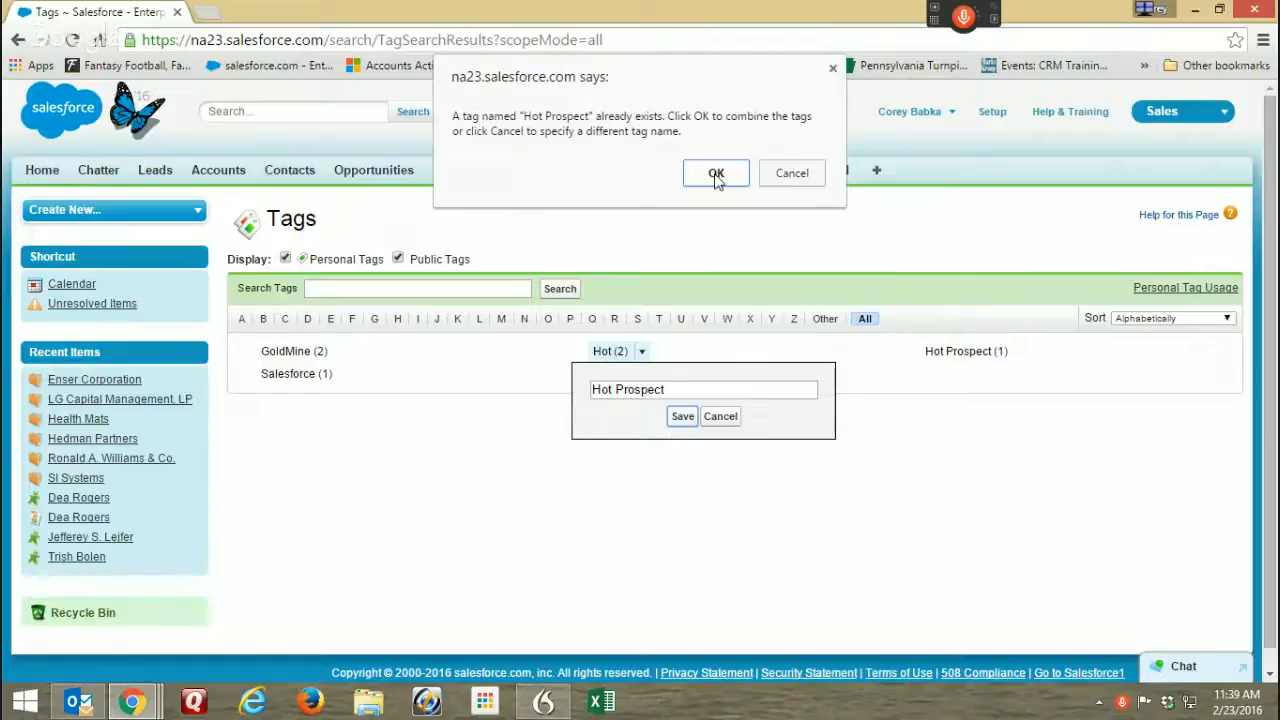
{"action": "left_click", "coordinate": [716, 176]}
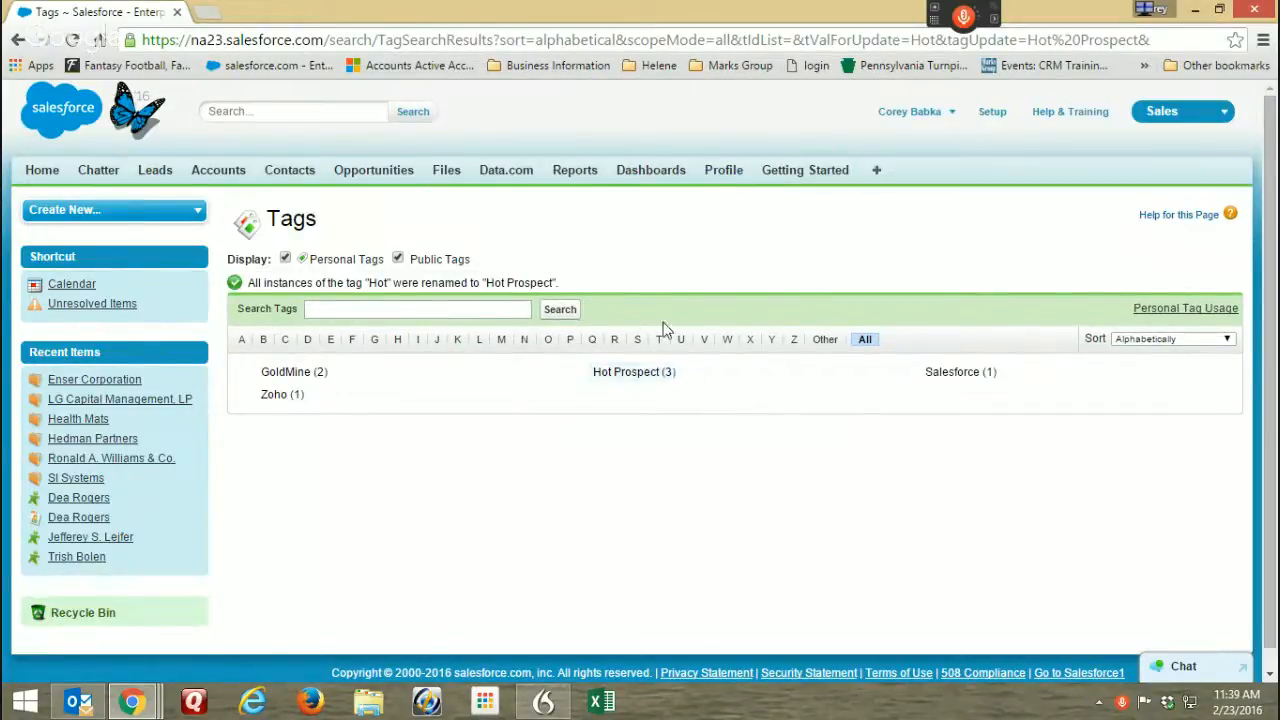
List the records tagged Hot Prospect and preview the details of the recent items, including the Ronald A. Williams & Co. account.
{"action": "left_click", "coordinate": [650, 373]}
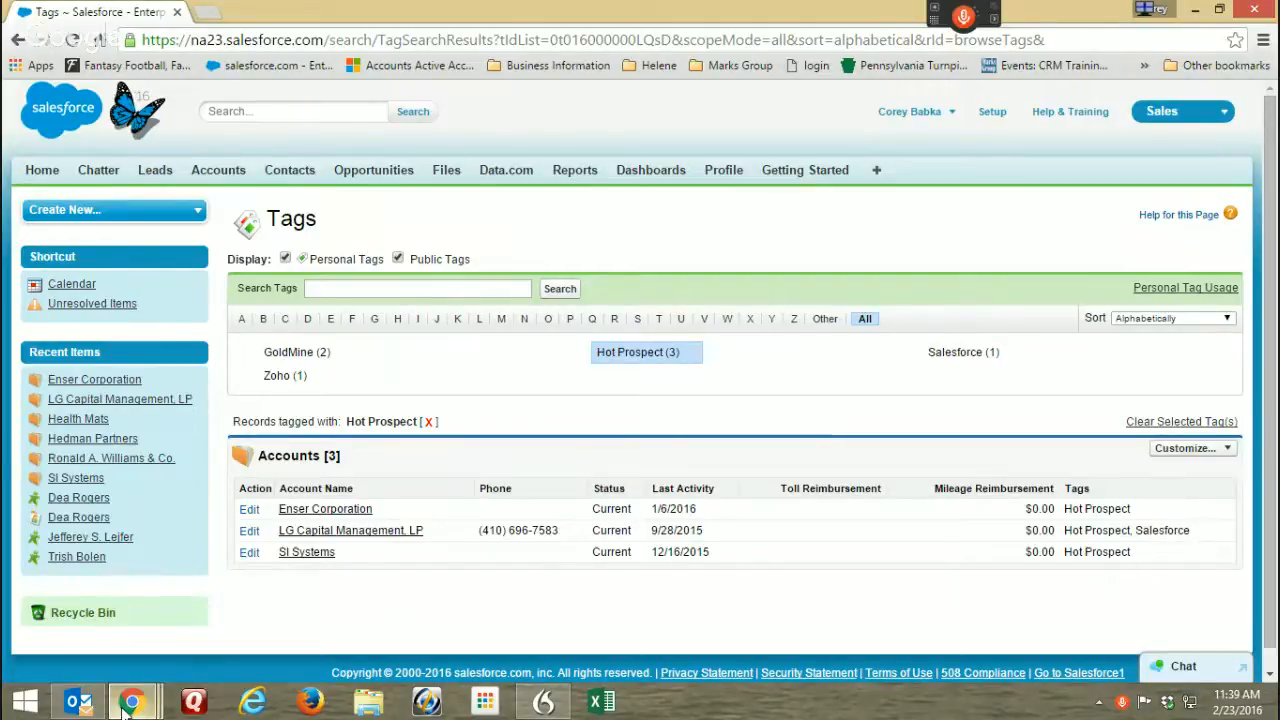
{"action": "mouse_move", "coordinate": [130, 700]}
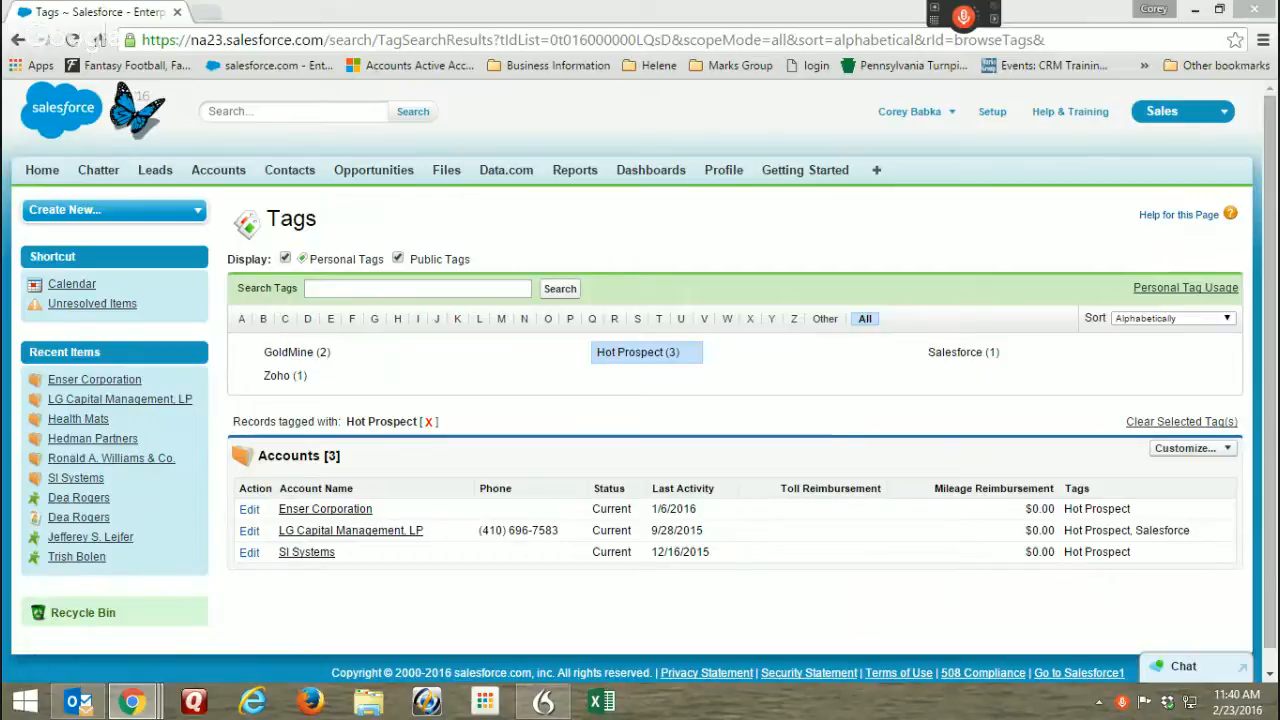
{"action": "mouse_move", "coordinate": [92, 507]}
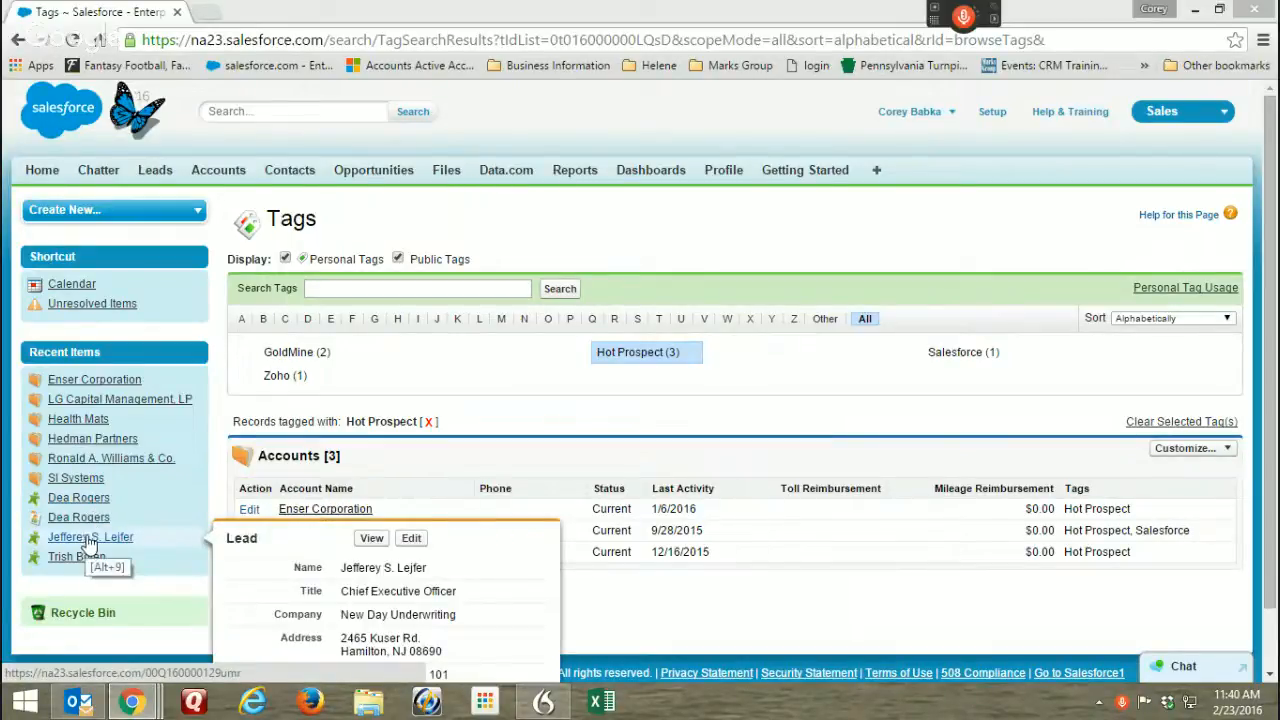
{"action": "scroll", "coordinate": [135, 410], "scroll_direction": "down", "scroll_amount": 1}
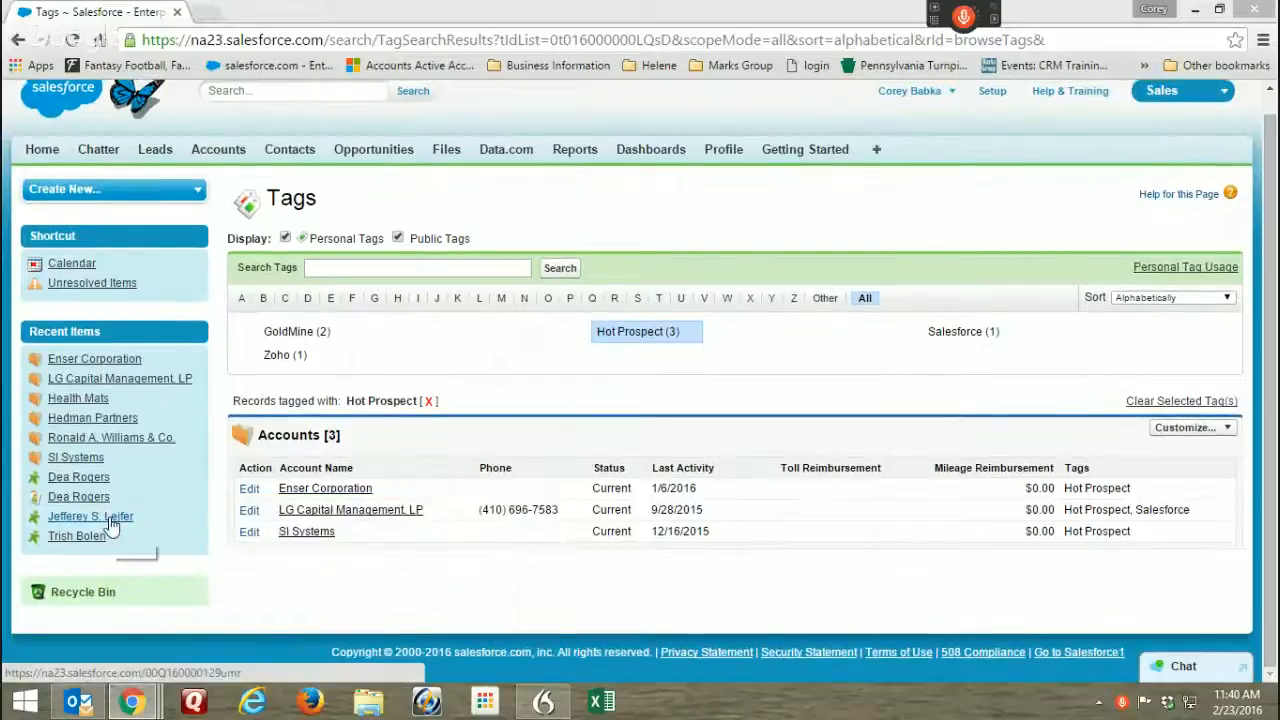
{"action": "mouse_move", "coordinate": [112, 527]}
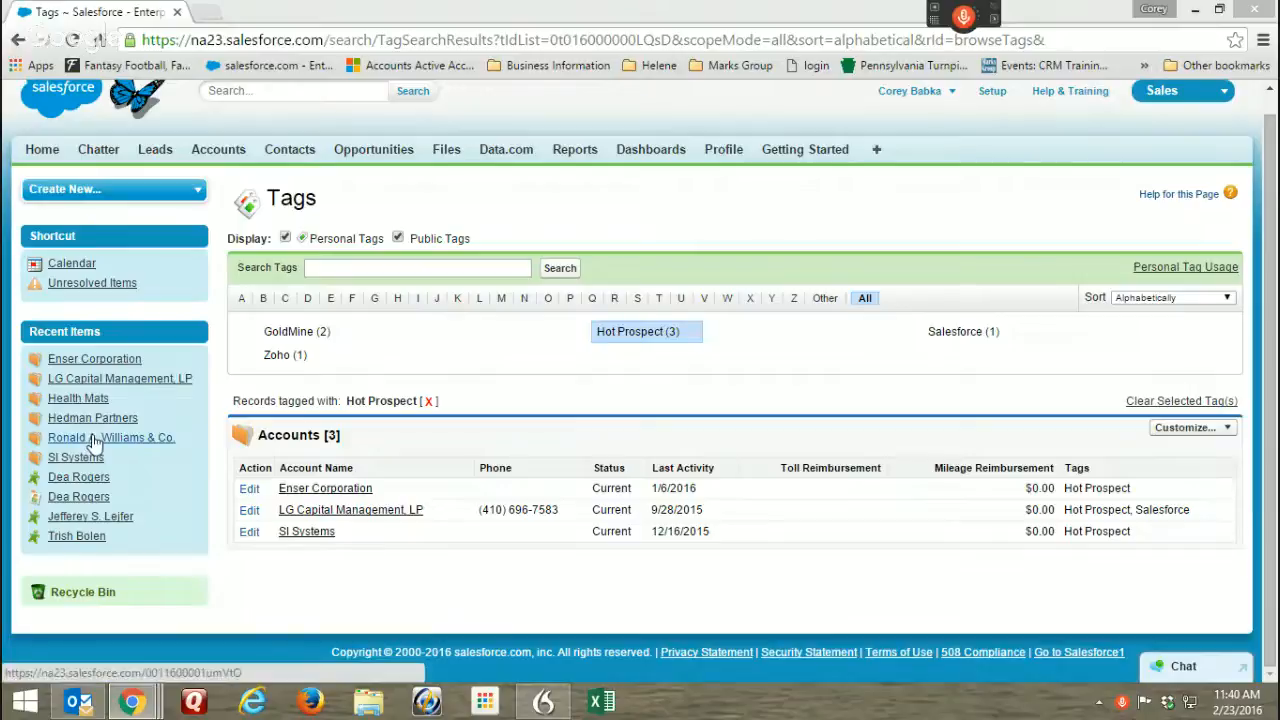
{"action": "mouse_move", "coordinate": [93, 442]}
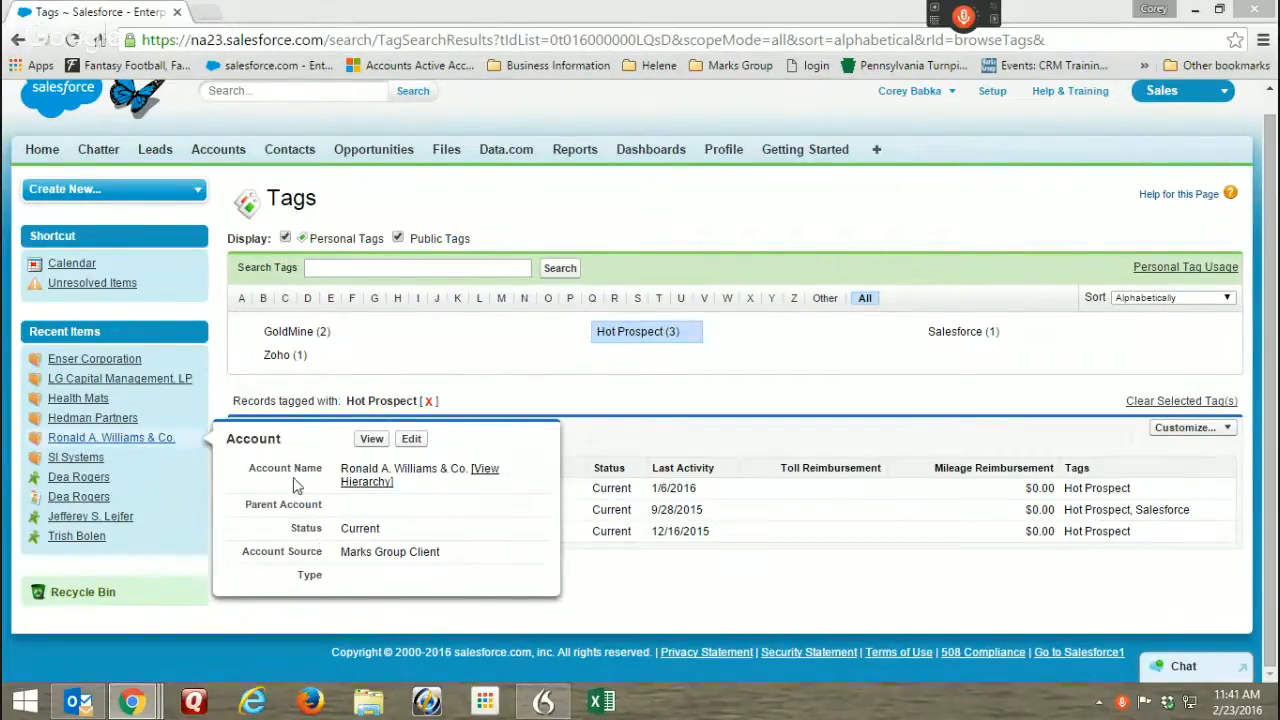
Open the Ronald A. Williams & Co. account and examine its detail sections from account details through system information.
{"action": "left_click", "coordinate": [225, 151]}
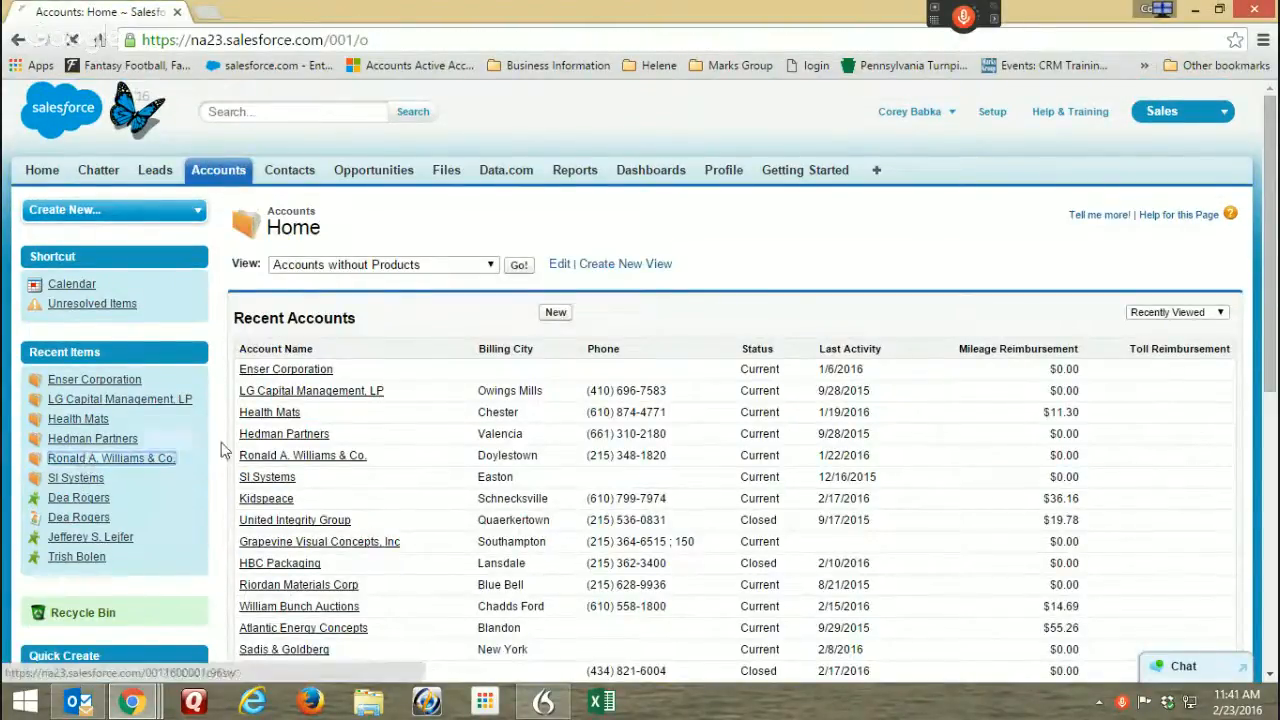
{"action": "left_click", "coordinate": [140, 458]}
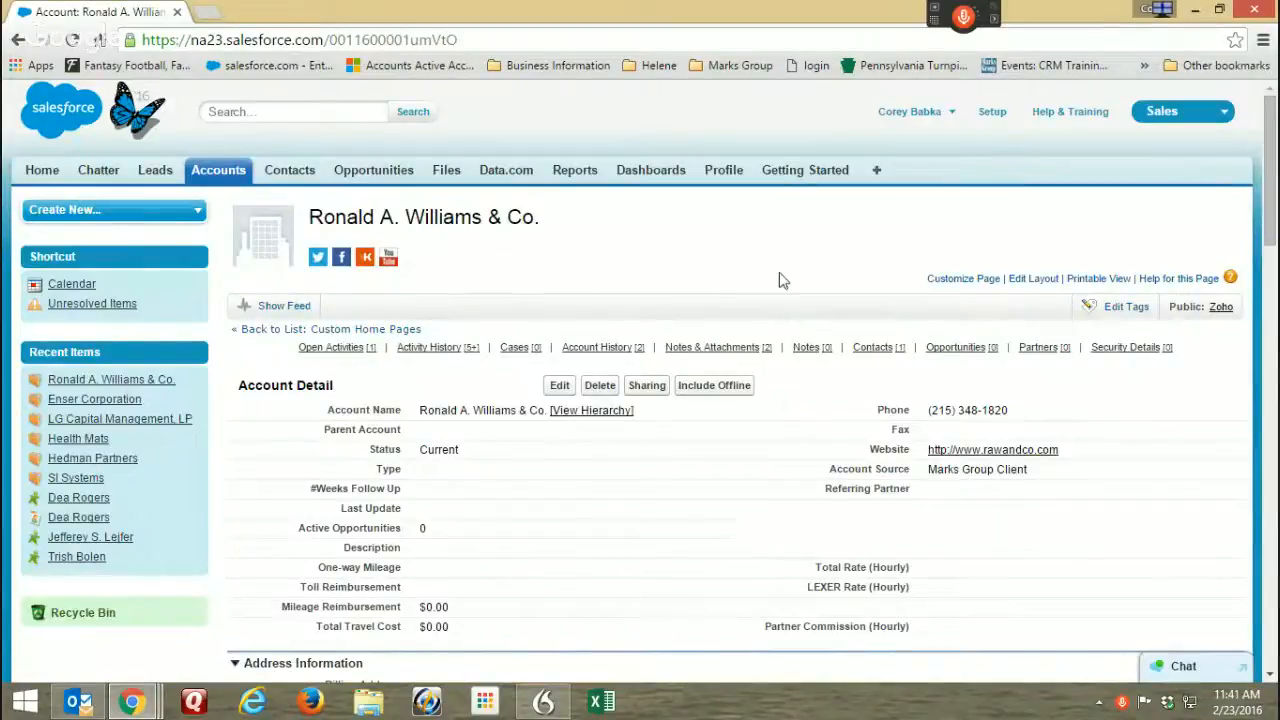
{"action": "scroll", "coordinate": [663, 314], "scroll_direction": "down", "scroll_amount": 1}
{"action": "scroll", "coordinate": [663, 314], "scroll_direction": "down", "scroll_amount": 2}
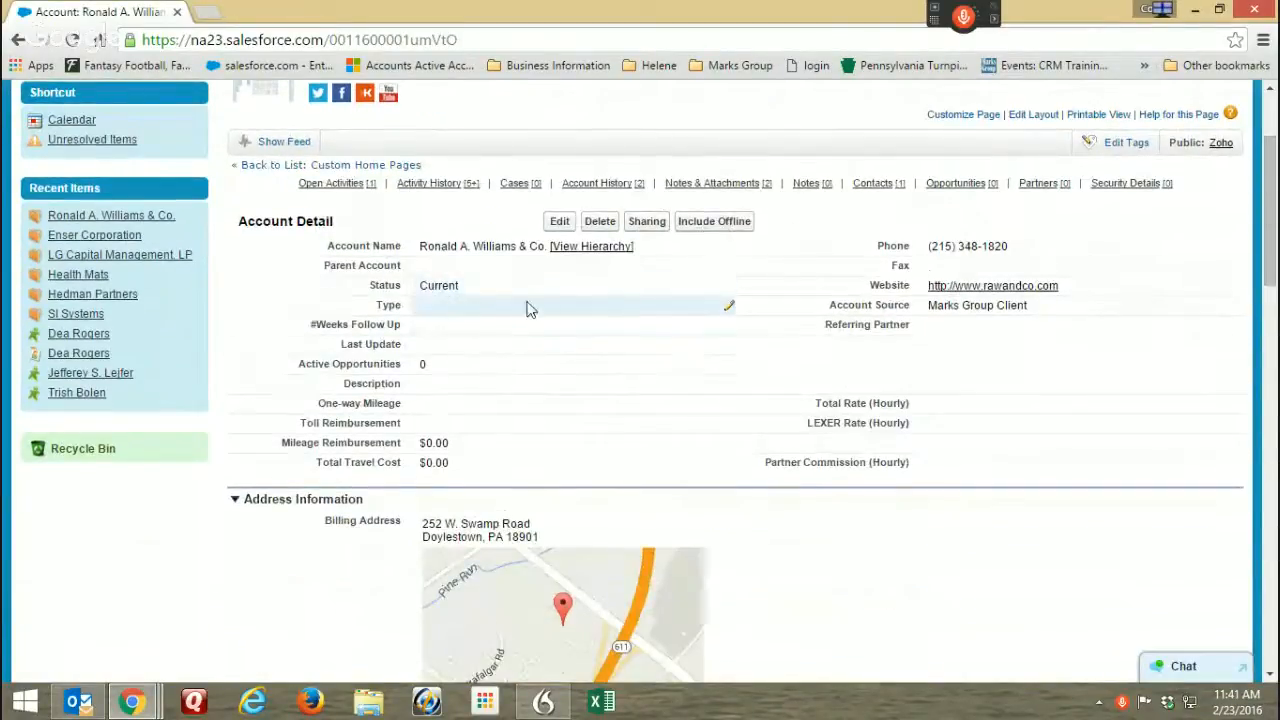
{"action": "scroll", "coordinate": [512, 320], "scroll_direction": "down", "scroll_amount": 3}
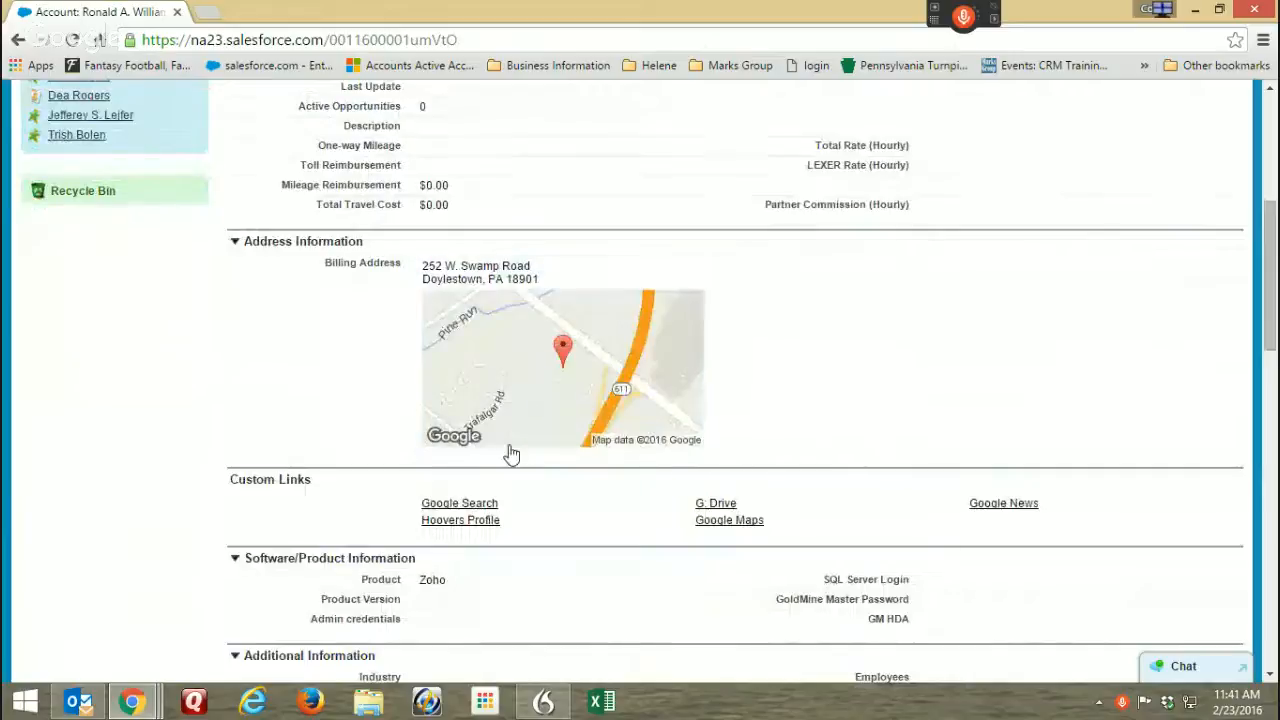
{"action": "scroll", "coordinate": [508, 452], "scroll_direction": "down", "scroll_amount": 1}
{"action": "scroll", "coordinate": [508, 452], "scroll_direction": "down", "scroll_amount": 1}
{"action": "scroll", "coordinate": [577, 449], "scroll_direction": "down", "scroll_amount": 4}
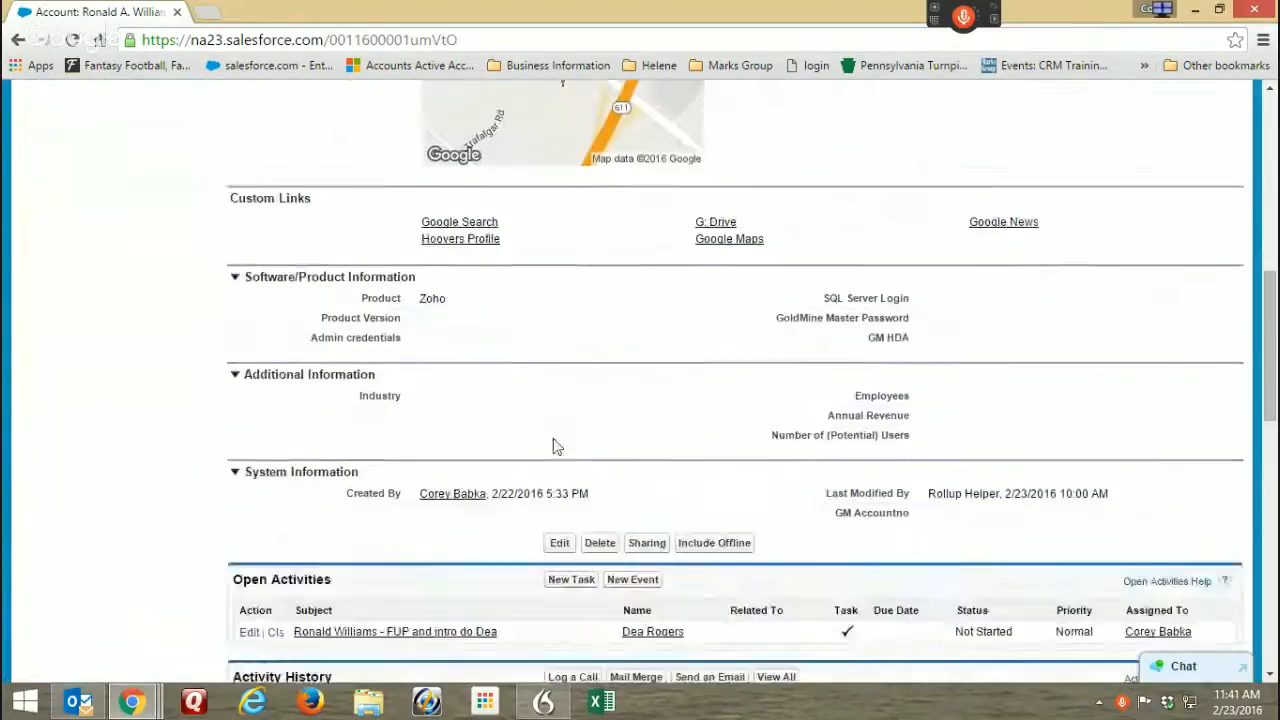
{"action": "scroll", "coordinate": [556, 437], "scroll_direction": "up", "scroll_amount": 8}
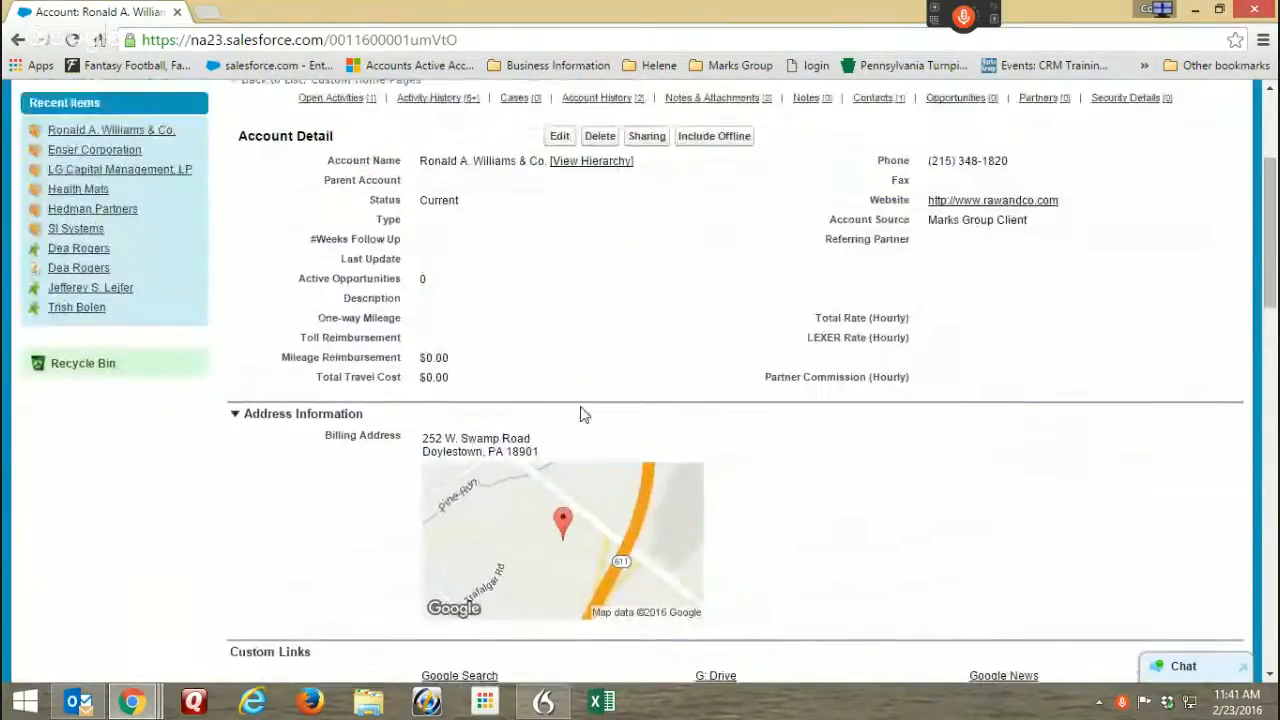
{"action": "scroll", "coordinate": [585, 414], "scroll_direction": "up", "scroll_amount": 2}
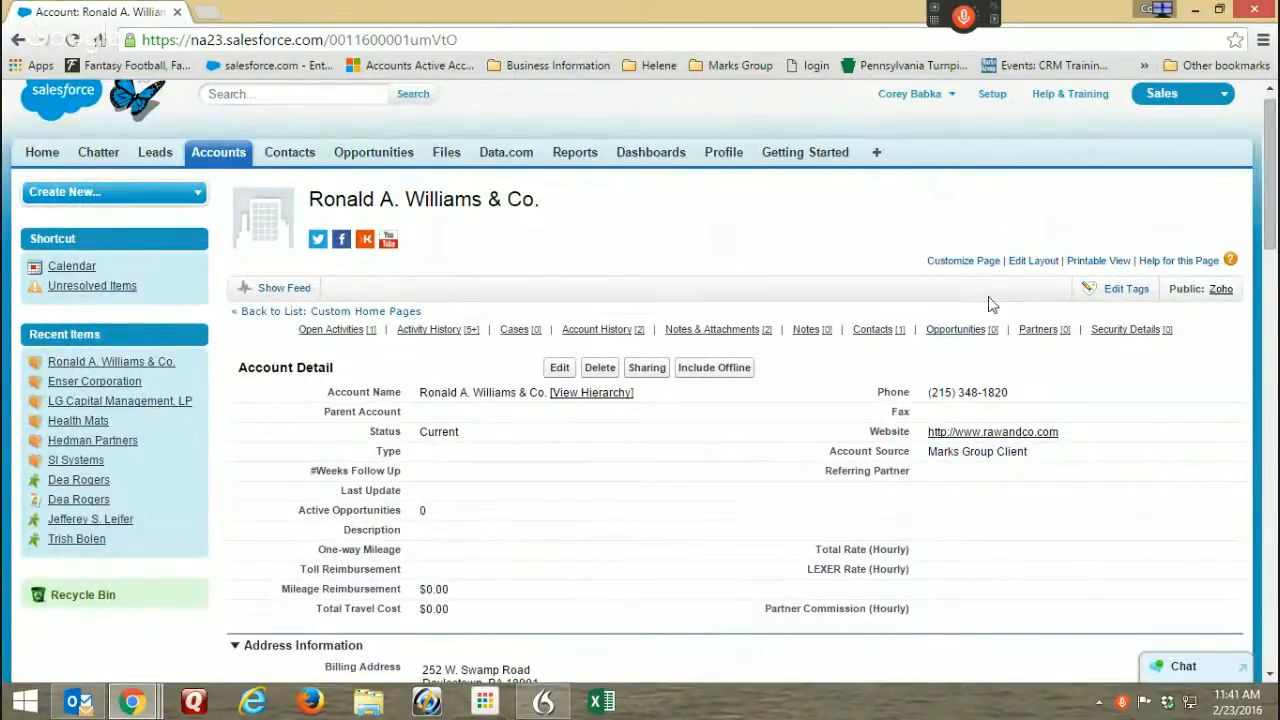
In the mini page layout of the Account Layout, try to remove Account Source and move it below Type in the selected fields.
{"action": "left_click", "coordinate": [1030, 264]}
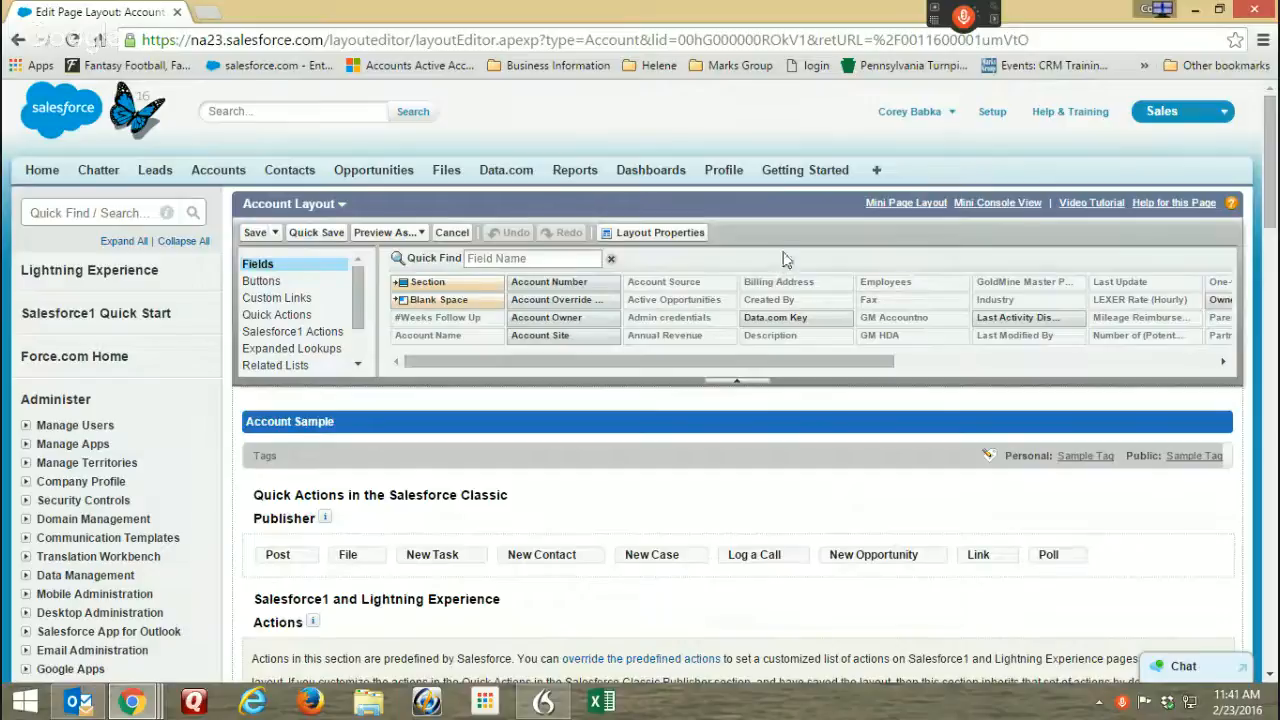
{"action": "left_click", "coordinate": [905, 205]}
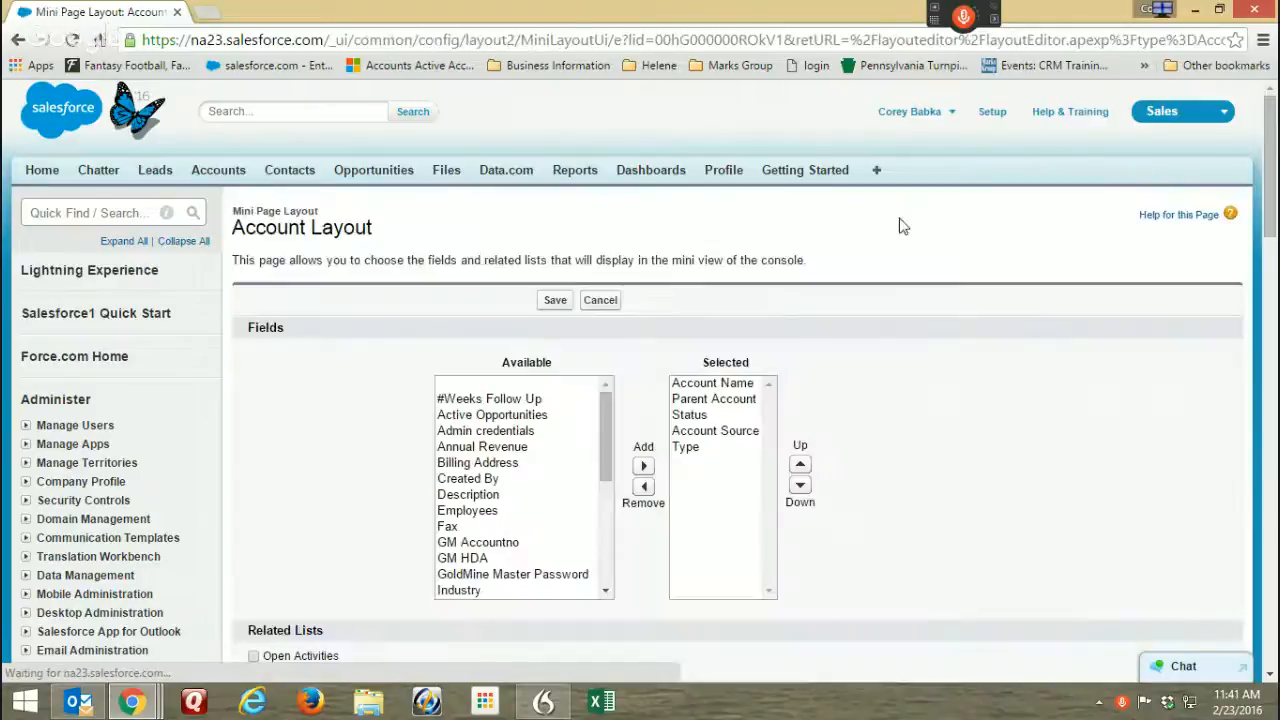
{"action": "scroll", "coordinate": [962, 349], "scroll_direction": "down", "scroll_amount": 2}
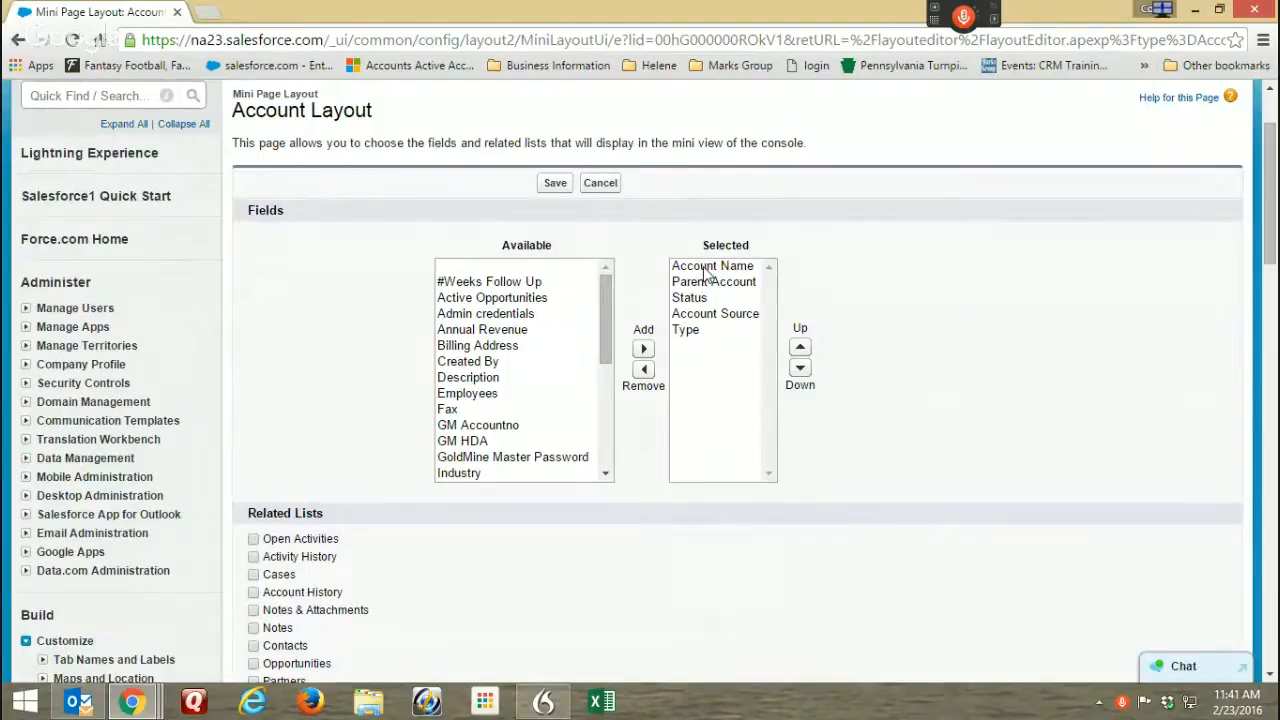
{"action": "left_click", "coordinate": [686, 336]}
{"action": "left_click", "coordinate": [698, 314]}
{"action": "left_click", "coordinate": [643, 369]}
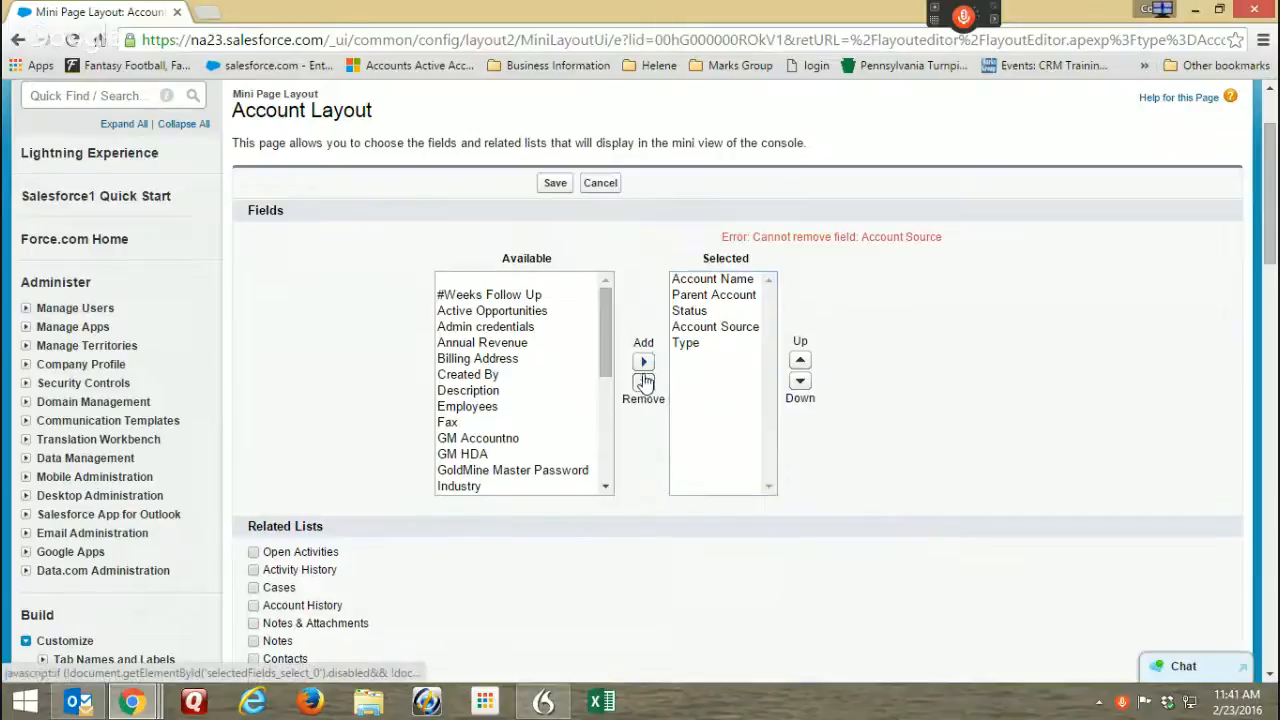
{"action": "left_click", "coordinate": [700, 331]}
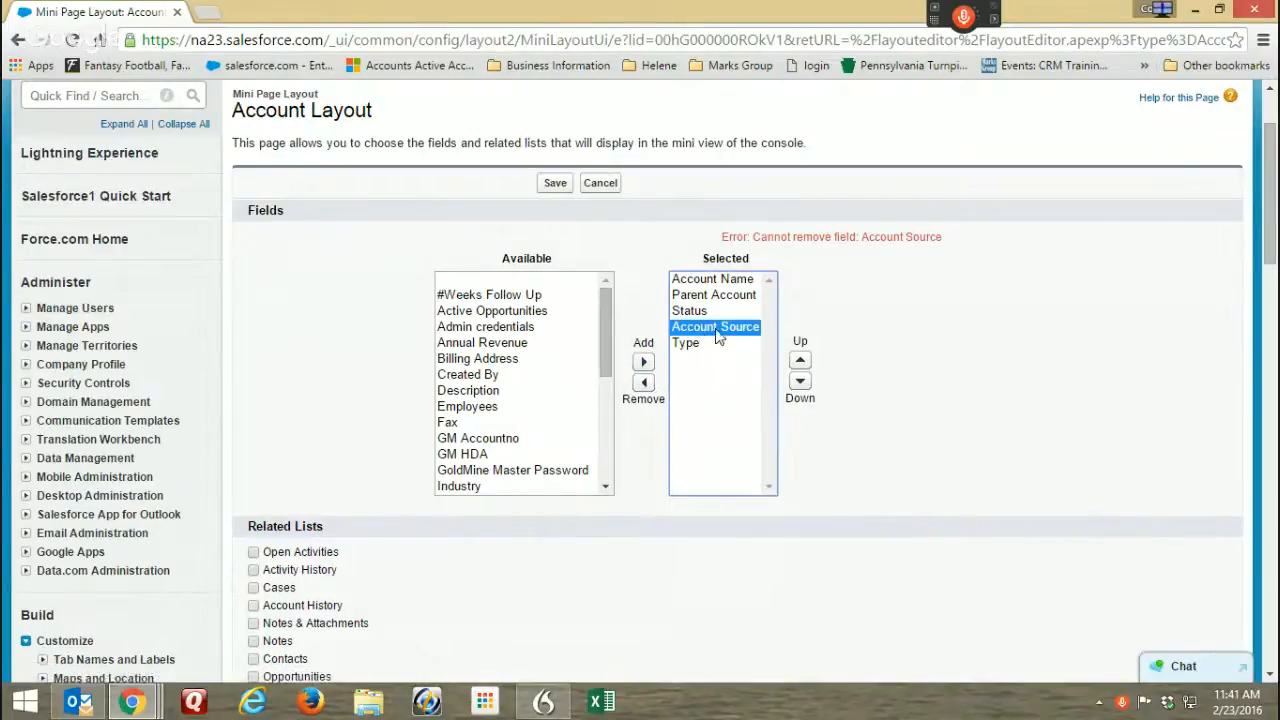
{"action": "left_click", "coordinate": [798, 380]}
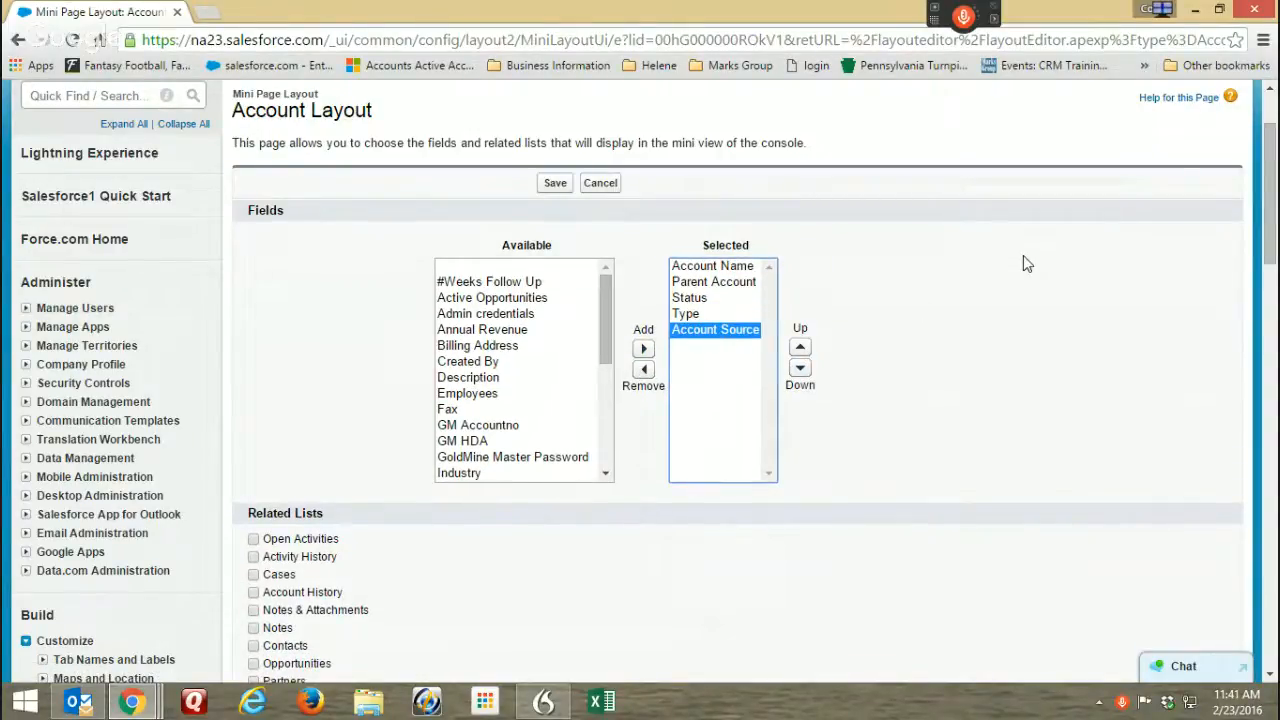
Try to remove Parent Account from the selected mini layout fields and move it down between Type and Account Source.
{"action": "left_click", "coordinate": [693, 285]}
{"action": "left_click", "coordinate": [643, 369]}
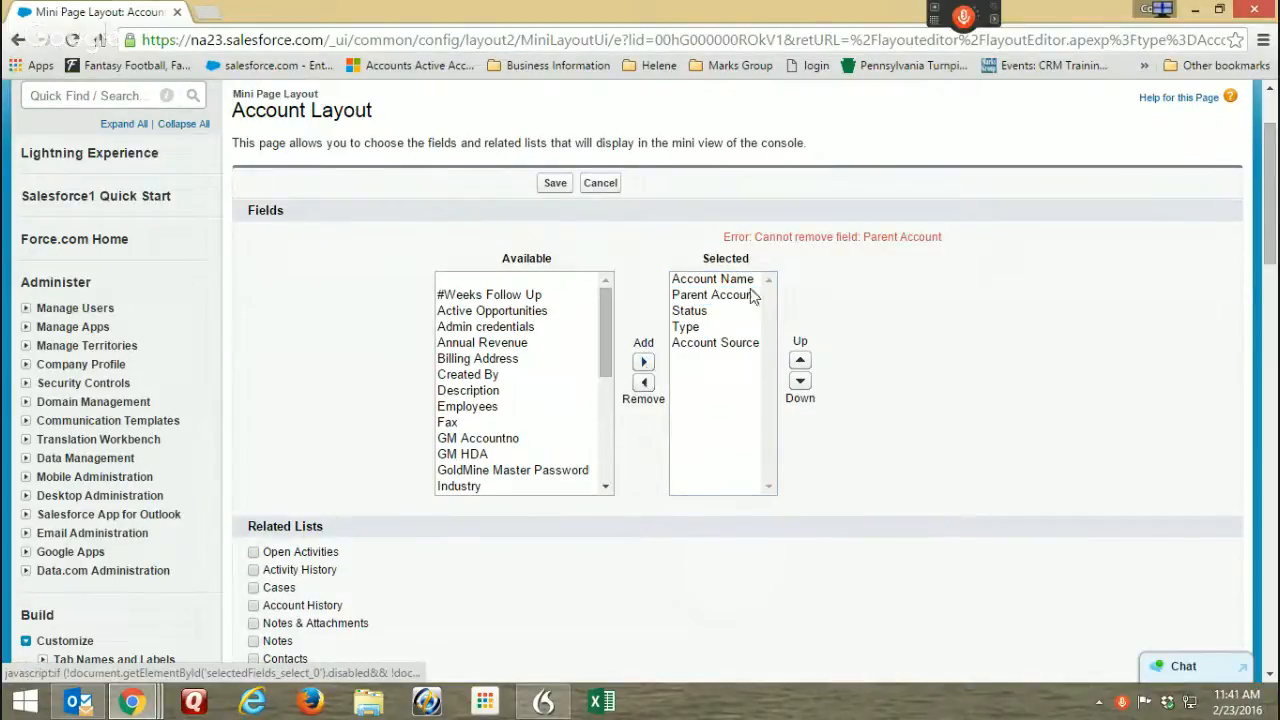
{"action": "left_click", "coordinate": [705, 296]}
{"action": "double_click", "coordinate": [800, 380]}
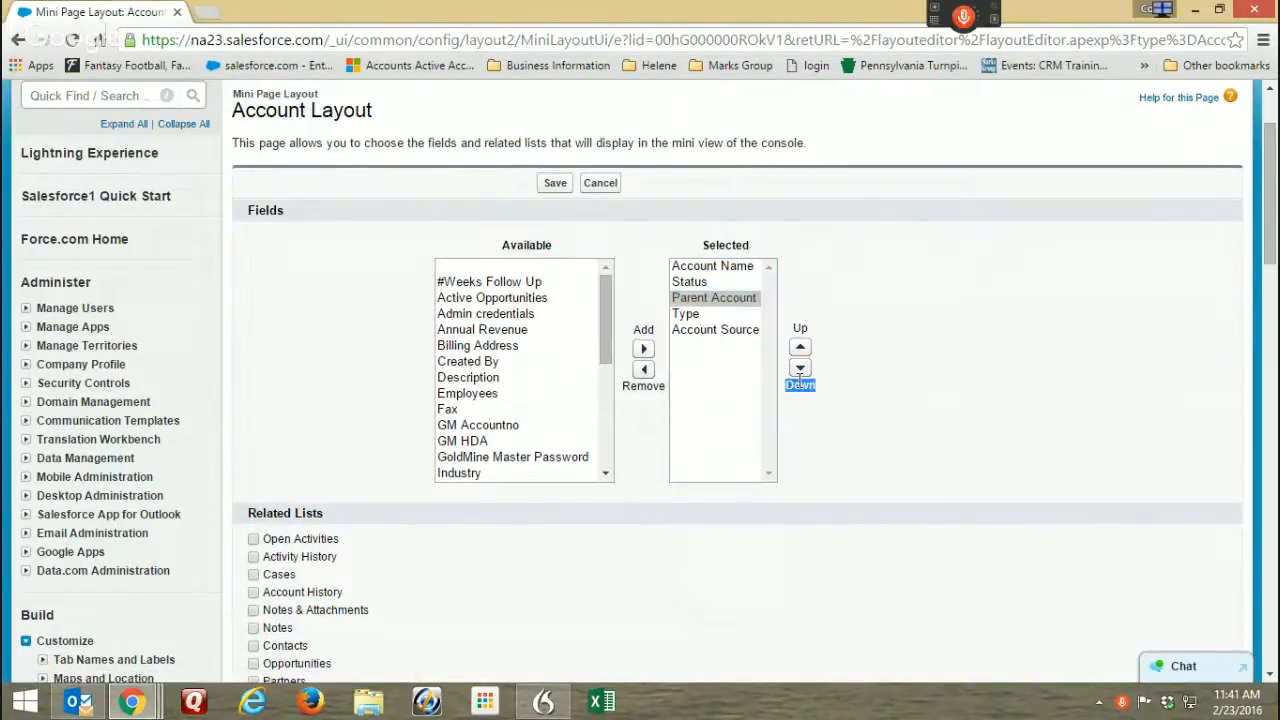
{"action": "left_click", "coordinate": [733, 300]}
{"action": "left_click", "coordinate": [800, 369]}
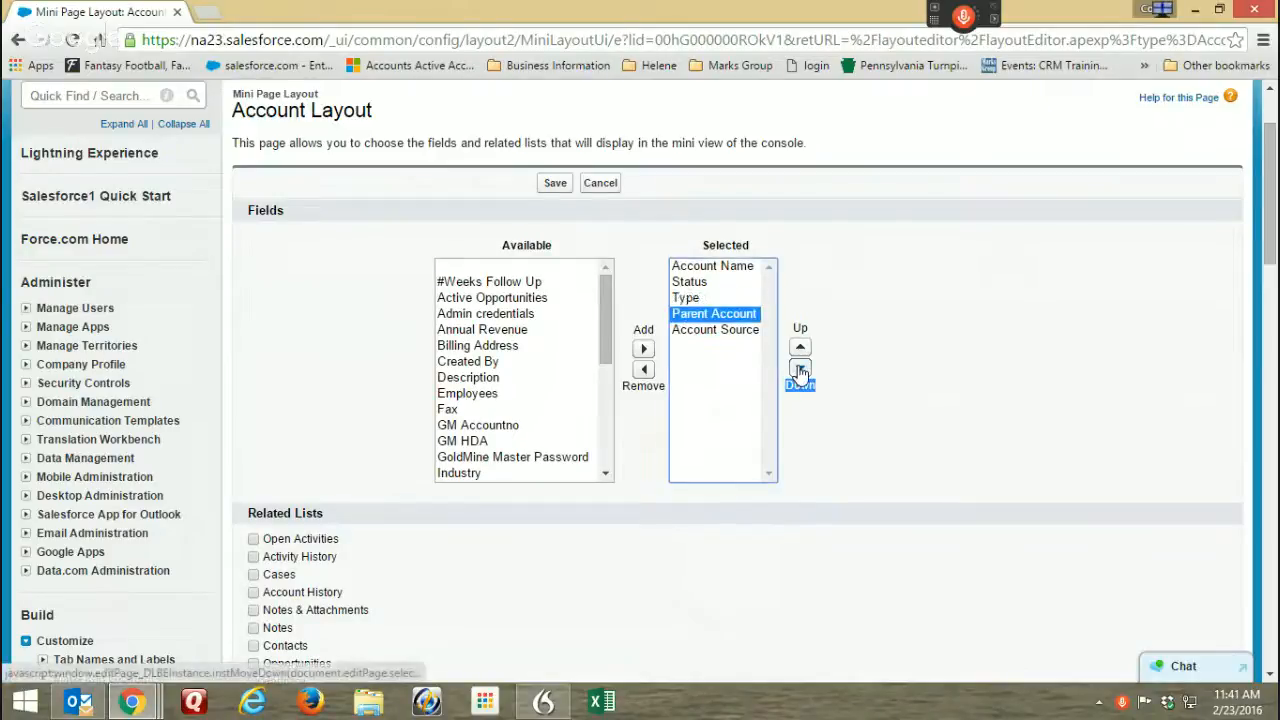
{"action": "left_click", "coordinate": [800, 369]}
{"action": "left_click", "coordinate": [800, 347]}
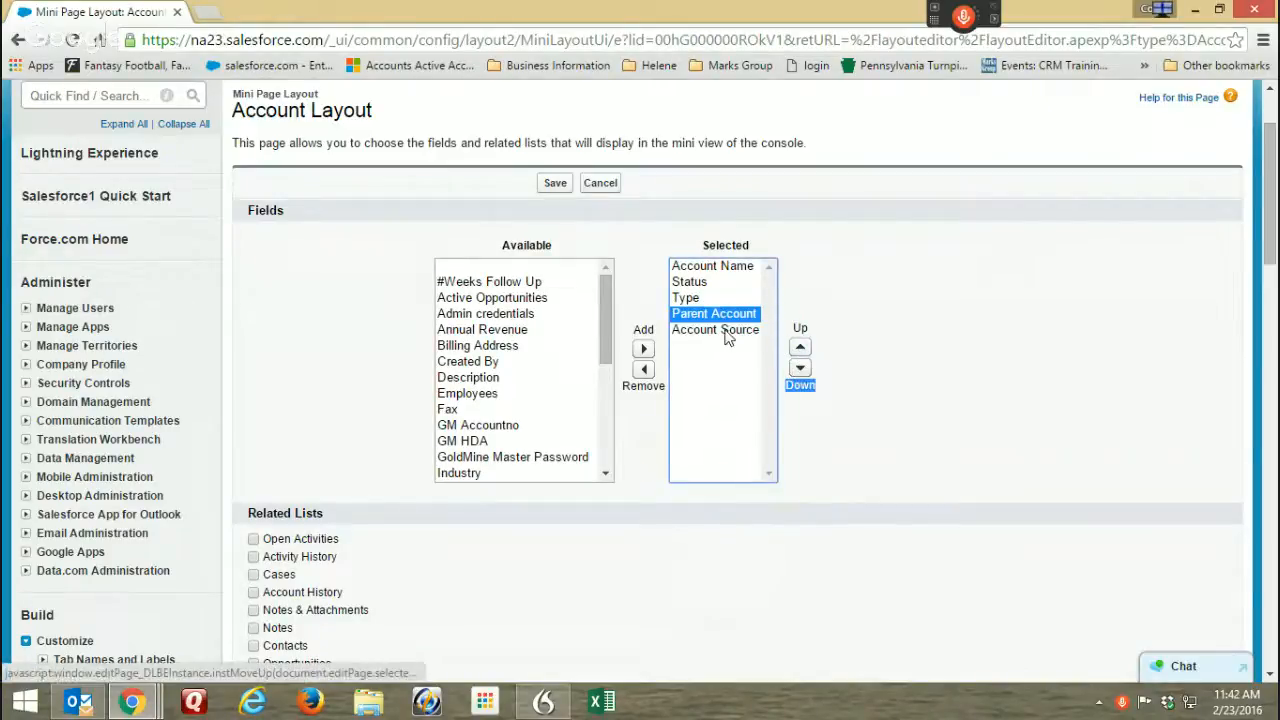
{"action": "left_click", "coordinate": [698, 298]}
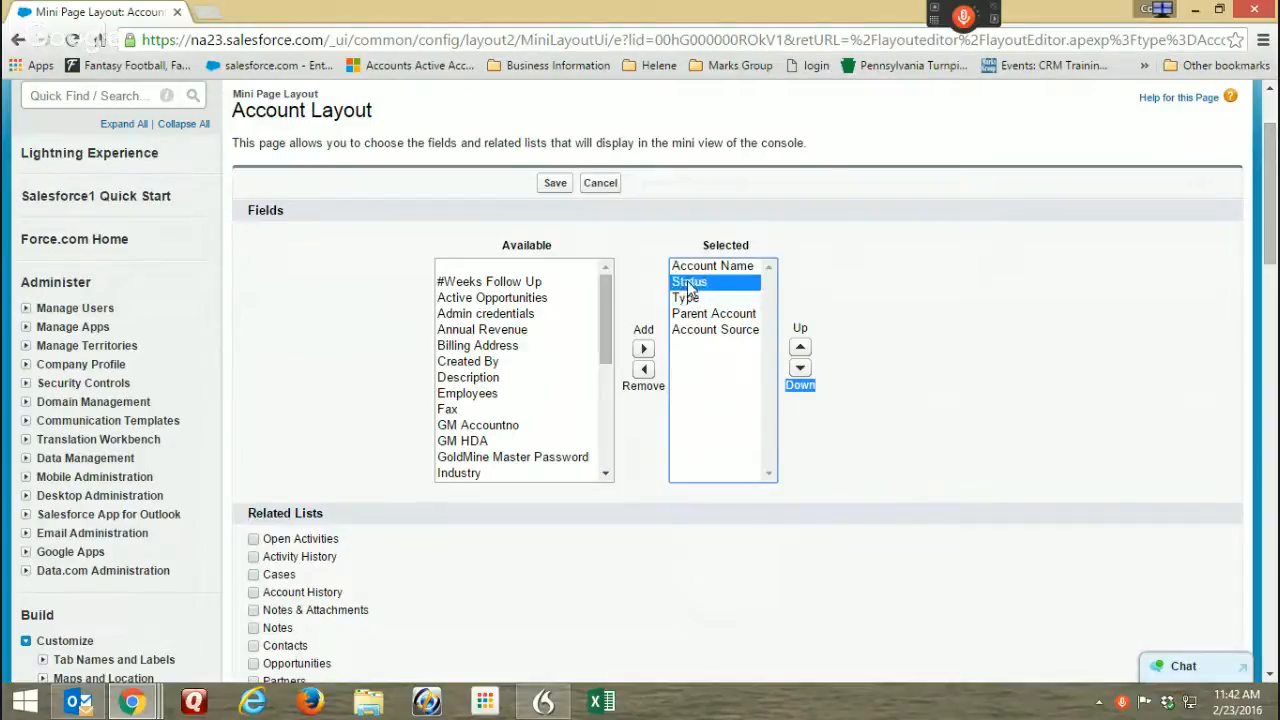
{"action": "left_click", "coordinate": [692, 267]}
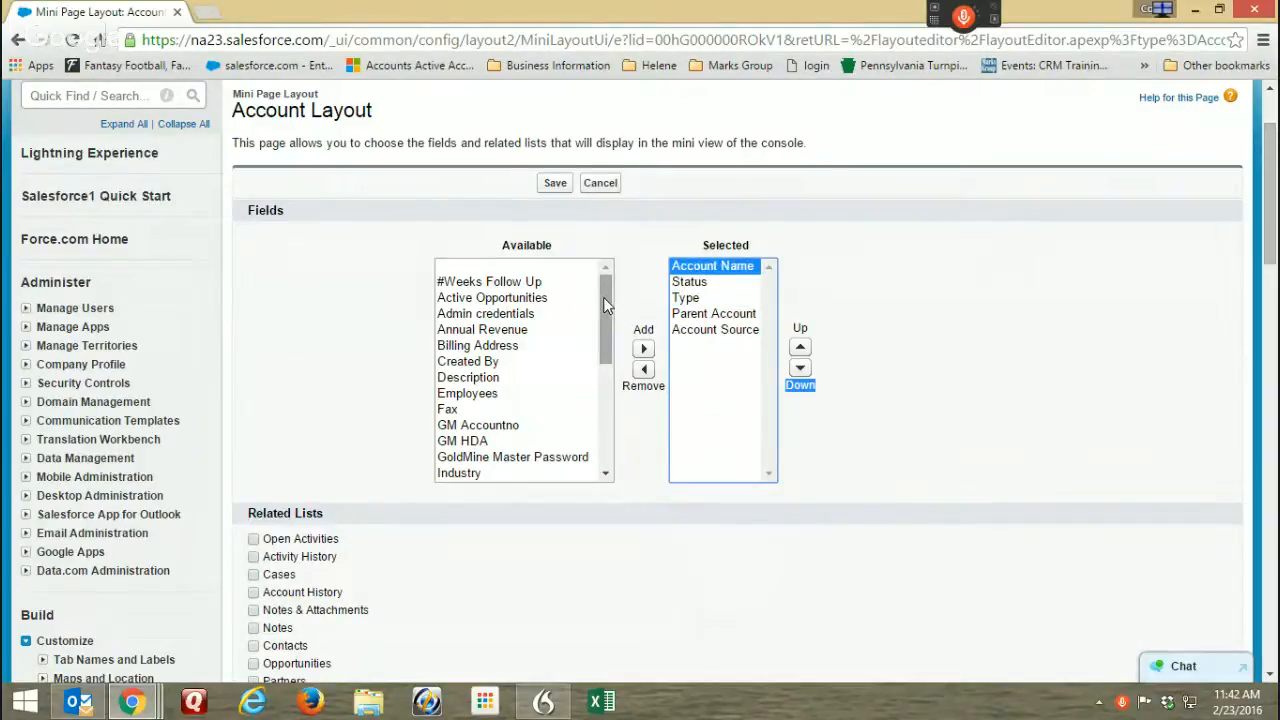
Add the Product field to the selected fields of the account mini page layout.
{"action": "mouse_move", "coordinate": [603, 297]}
{"action": "left_mouse_down"}
{"action": "mouse_move", "coordinate": [590, 410]}
{"action": "mouse_move", "coordinate": [601, 292]}
{"action": "left_mouse_up"}
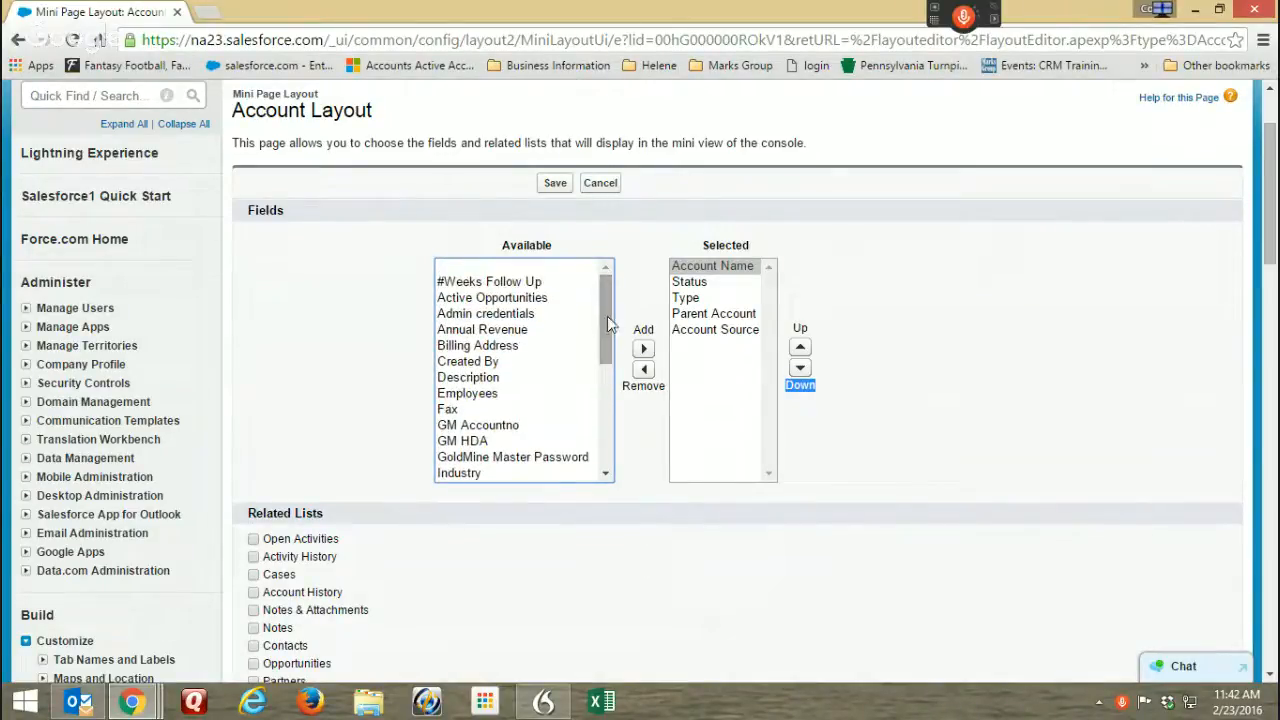
{"action": "scroll", "coordinate": [333, 388], "scroll_direction": "down", "scroll_amount": 2}
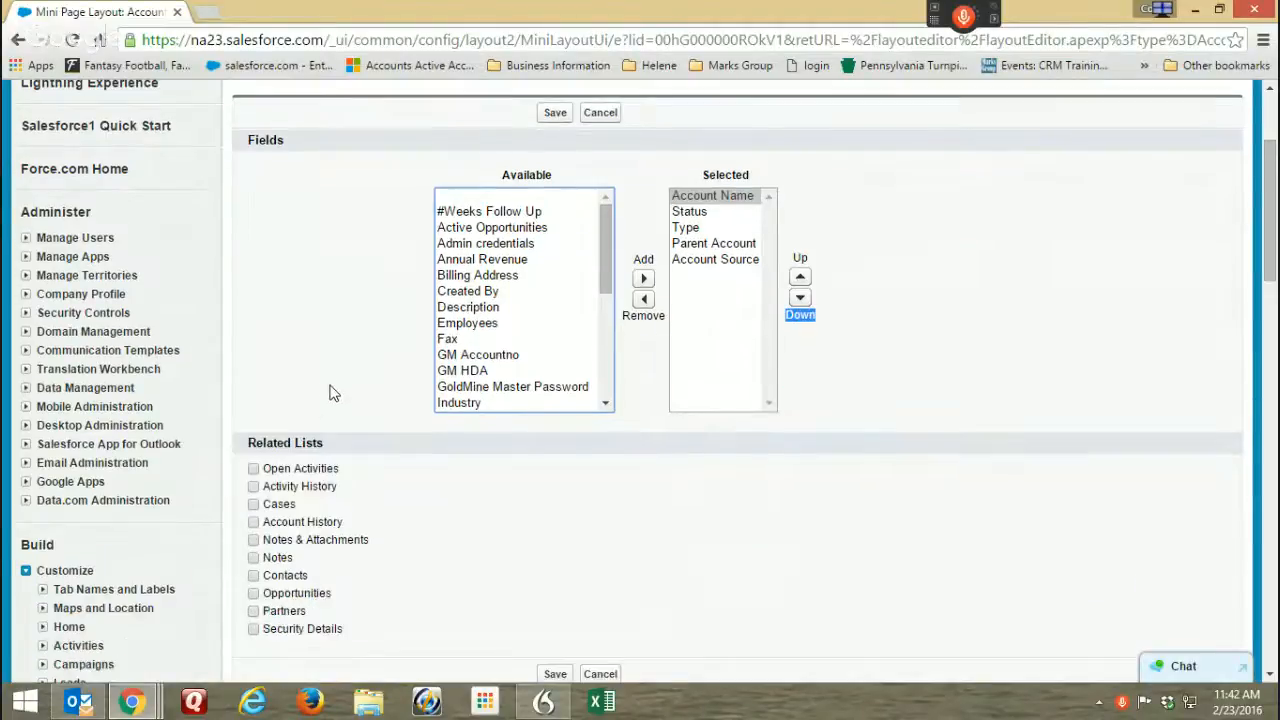
{"action": "scroll", "coordinate": [378, 430], "scroll_direction": "up", "scroll_amount": 1}
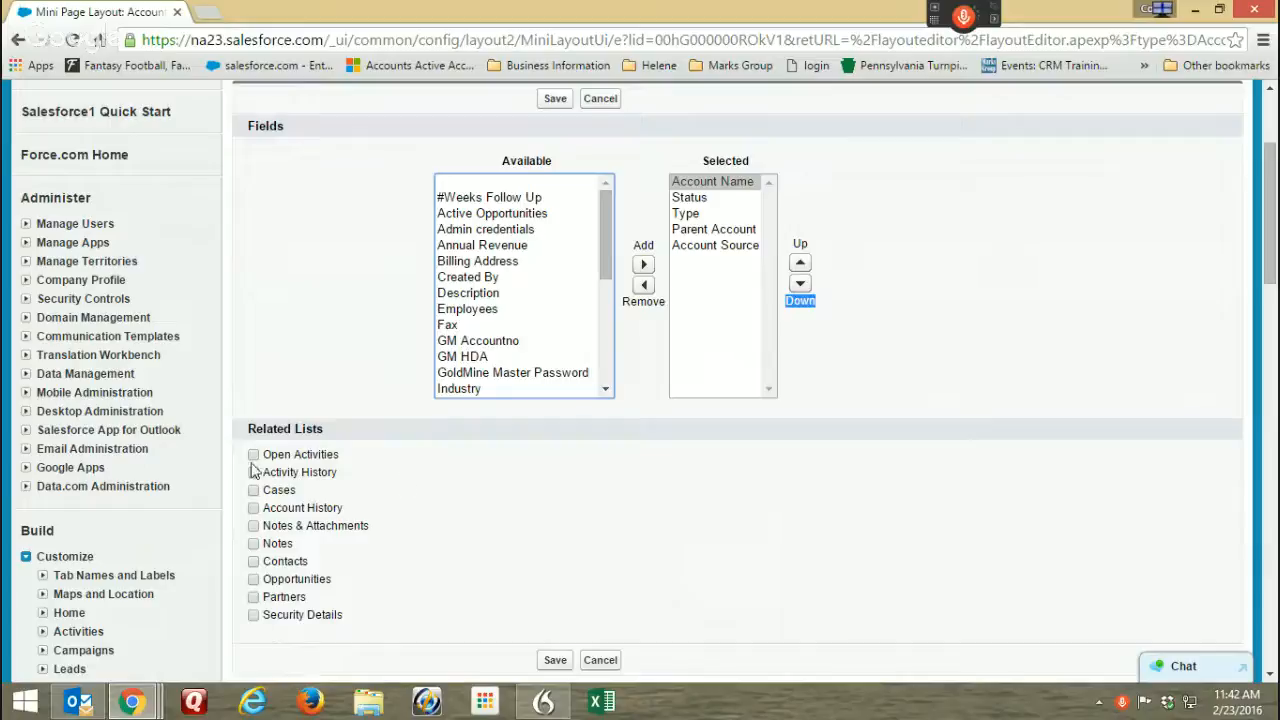
{"action": "scroll", "coordinate": [421, 413], "scroll_direction": "up", "scroll_amount": 1}
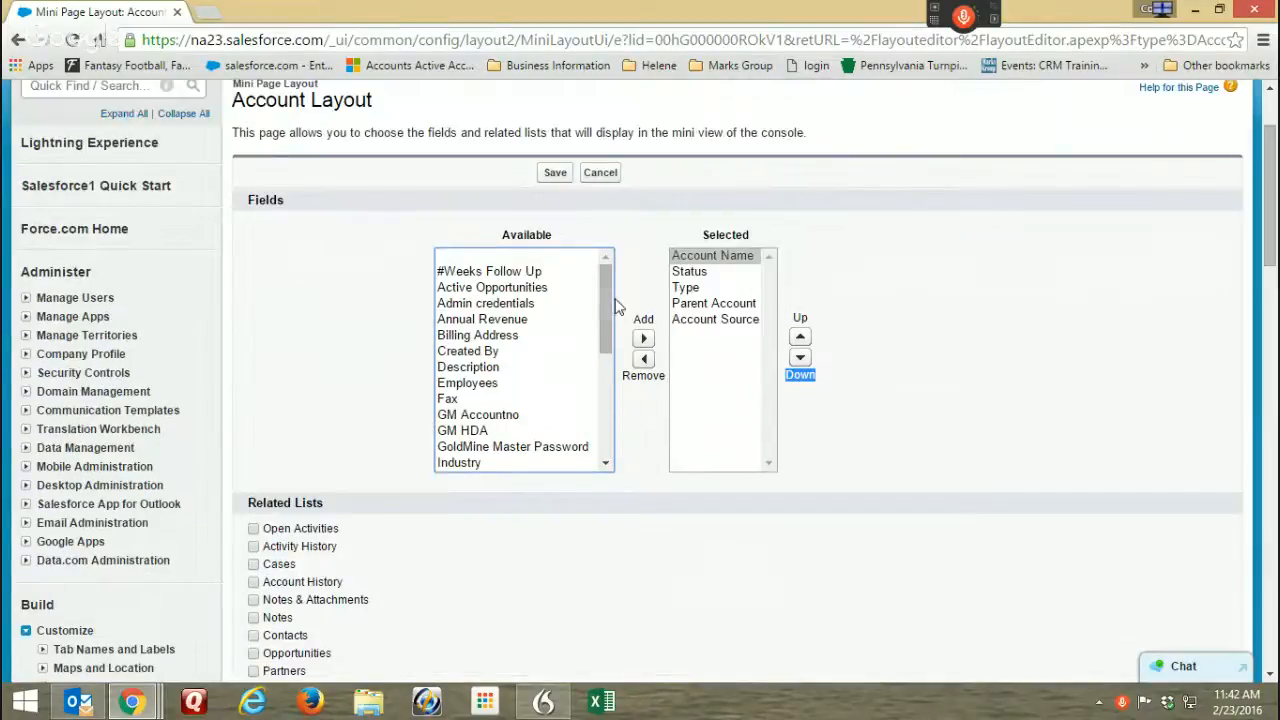
{"action": "left_click_drag", "start_coordinate": [605, 298], "coordinate": [604, 343]}
{"action": "scroll", "coordinate": [586, 382], "scroll_direction": "down", "scroll_amount": 2}
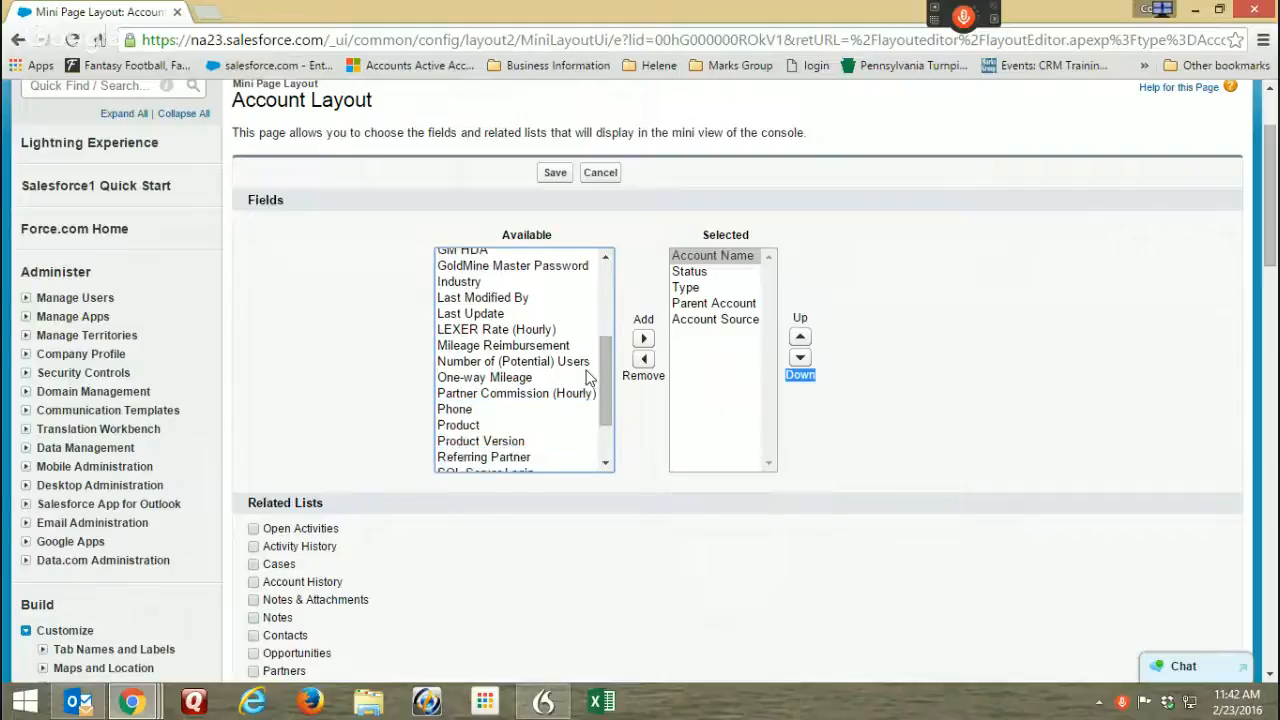
{"action": "left_click", "coordinate": [470, 399]}
{"action": "left_click", "coordinate": [643, 338]}
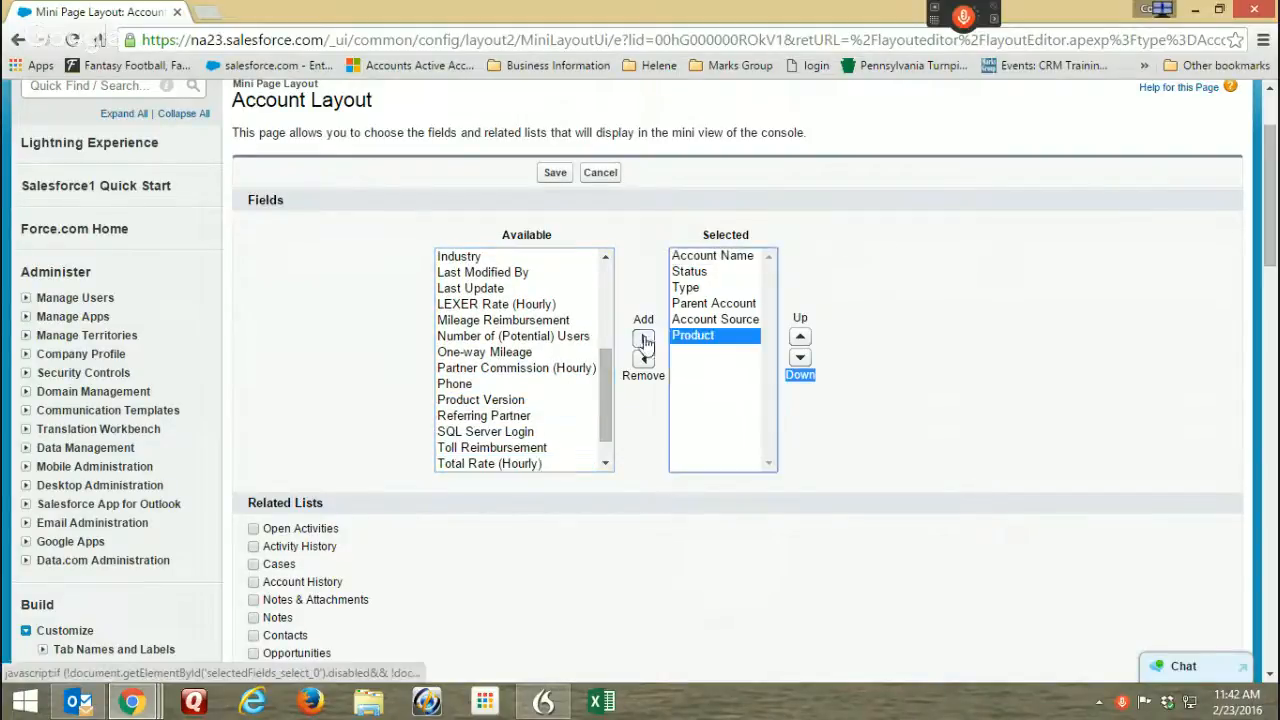
Add the Toll Reimbursement and Mileage Reimbursement fields to the selected mini layout fields.
{"action": "left_click_drag", "start_coordinate": [610, 388], "coordinate": [607, 430]}
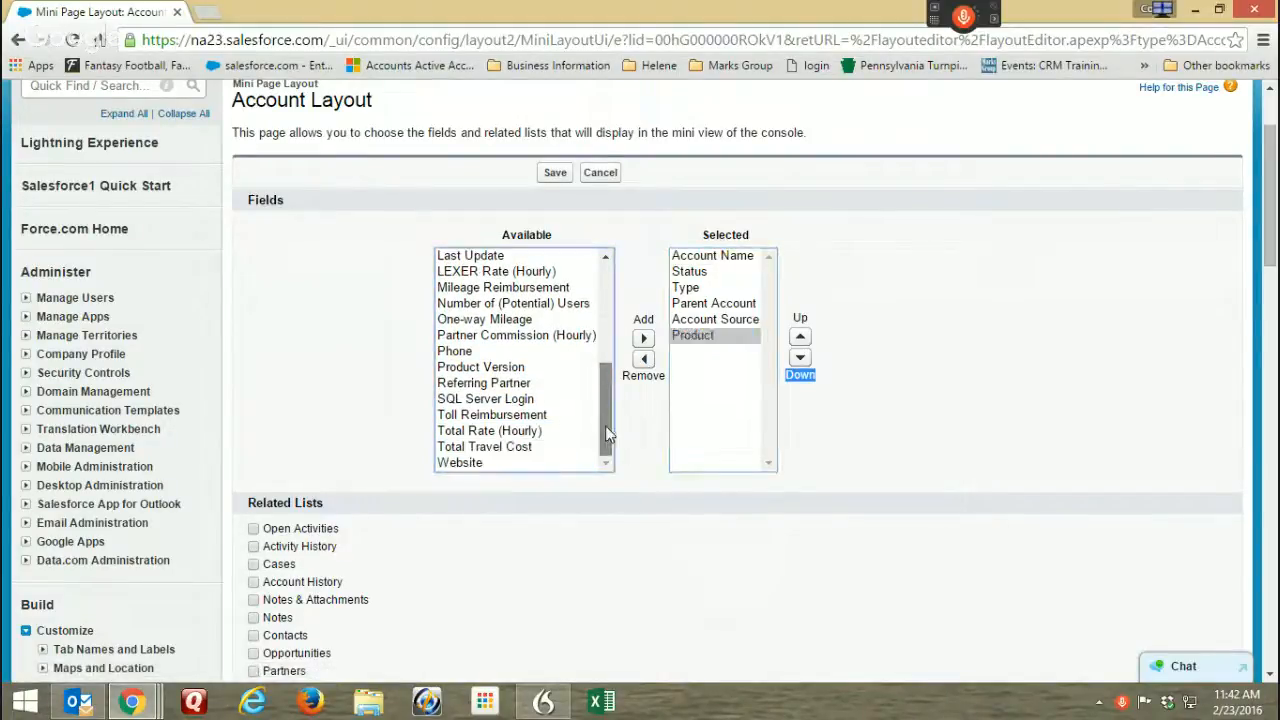
{"action": "left_click", "coordinate": [476, 415]}
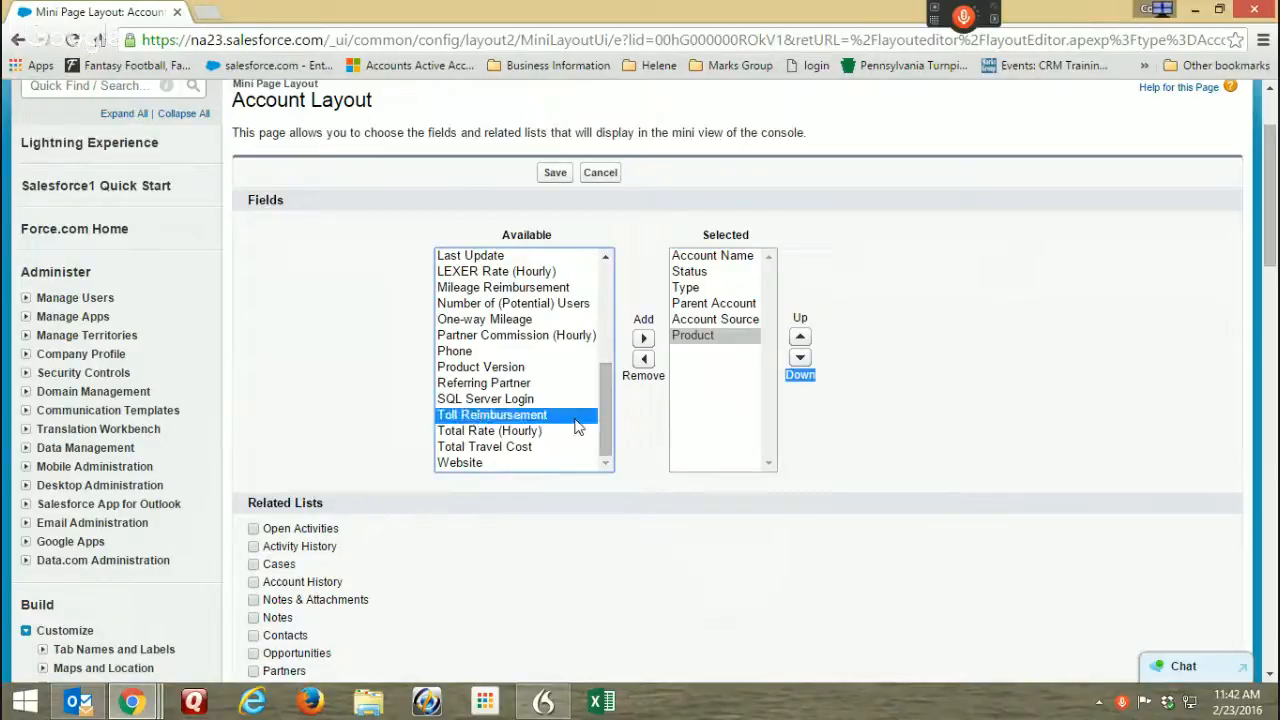
{"action": "left_click", "coordinate": [643, 338]}
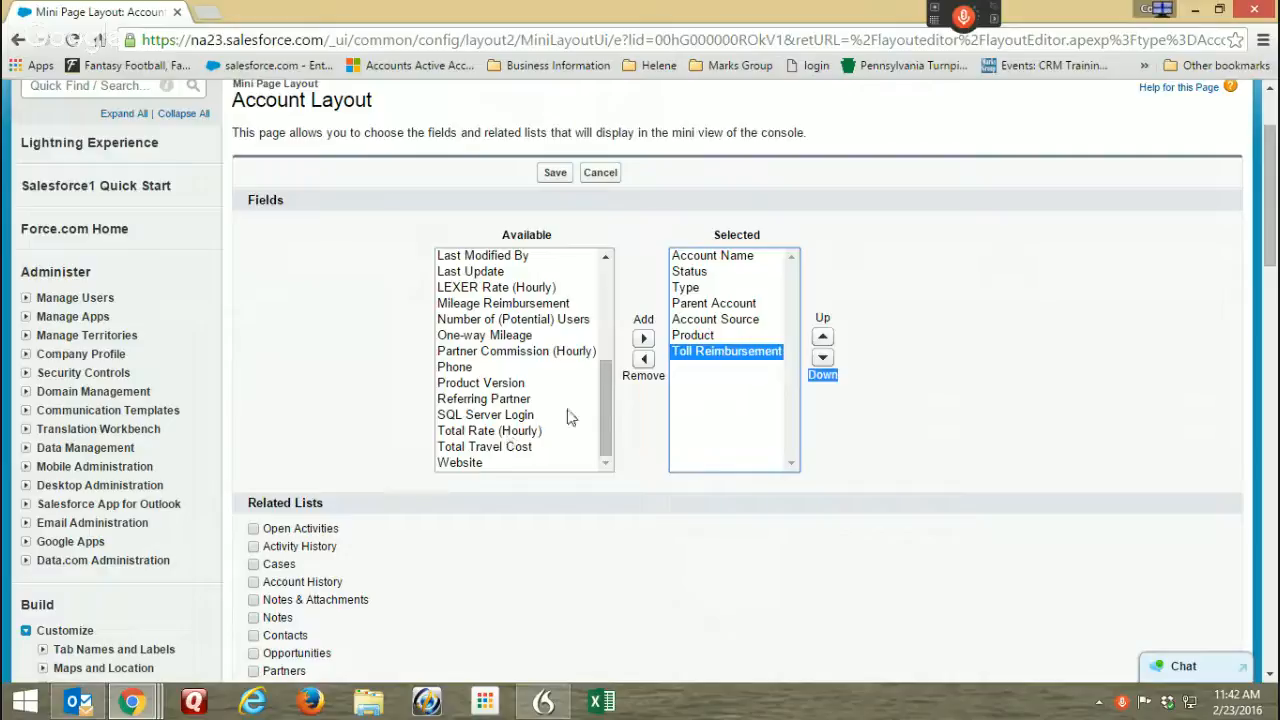
{"action": "left_click", "coordinate": [508, 304]}
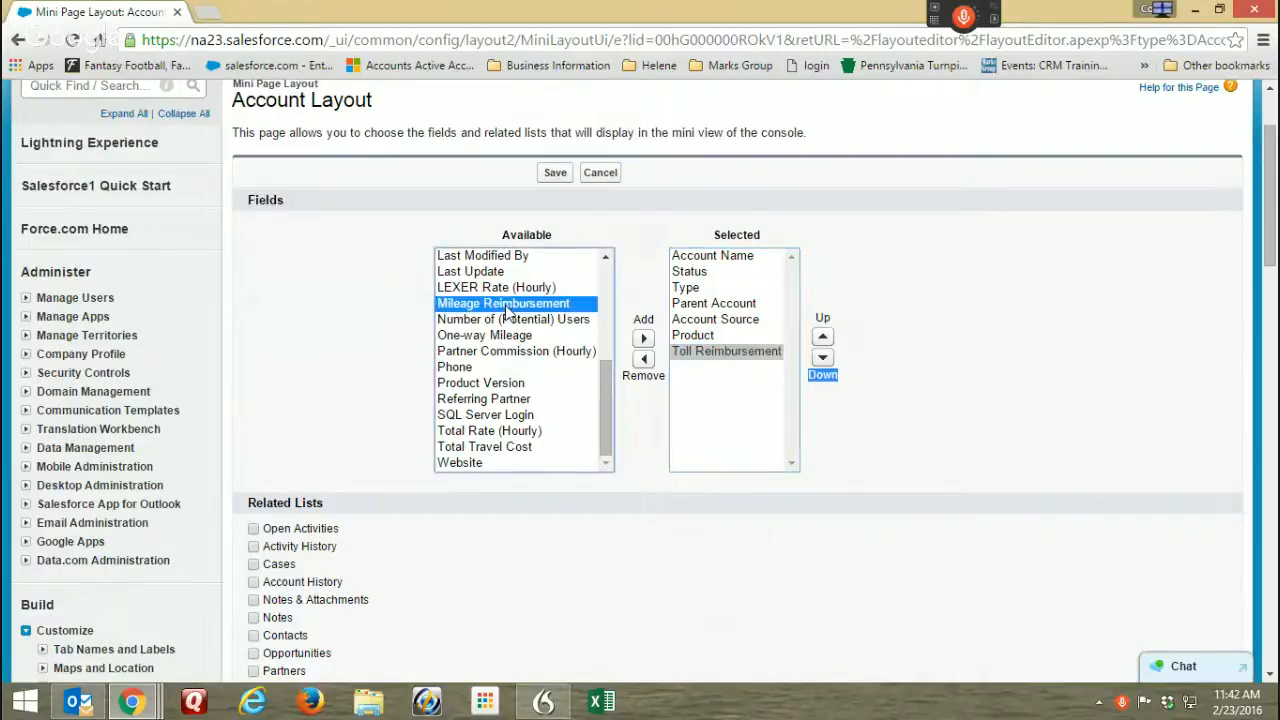
{"action": "left_click", "coordinate": [644, 338]}
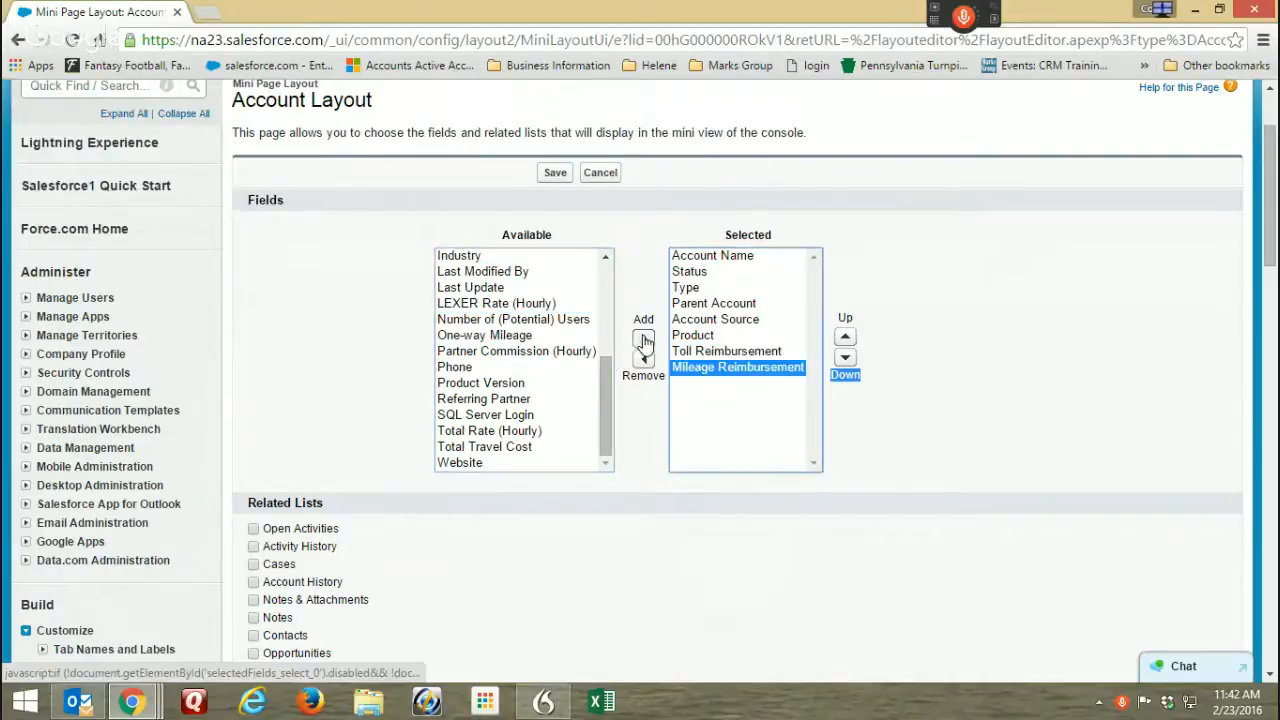
Move Account Source down the selected fields so it sits below Mileage Reimbursement.
{"action": "left_click", "coordinate": [708, 320]}
{"action": "left_click", "coordinate": [845, 358]}
{"action": "left_click", "coordinate": [845, 358]}
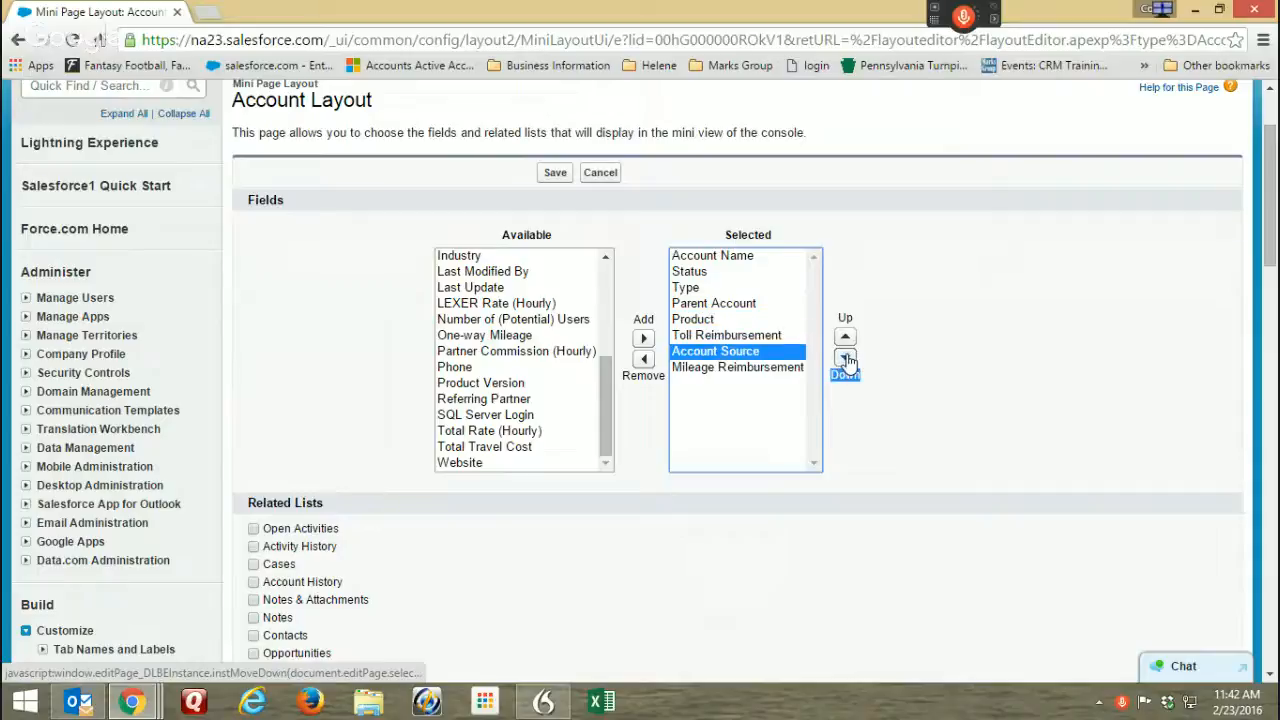
{"action": "left_click", "coordinate": [845, 358]}
Move Parent Account to the end of the selected fields, below Account Source.
{"action": "left_click", "coordinate": [708, 305]}
{"action": "left_click", "coordinate": [845, 358]}
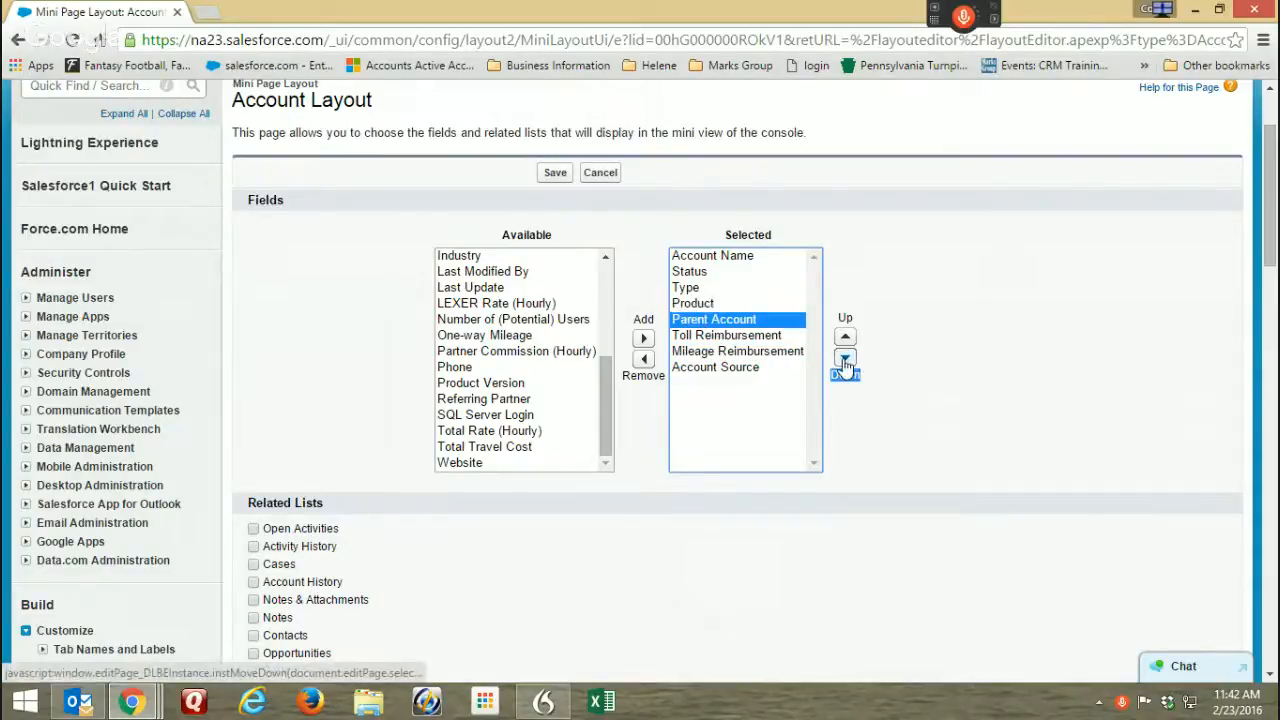
{"action": "left_click", "coordinate": [845, 358]}
{"action": "left_click", "coordinate": [845, 360]}
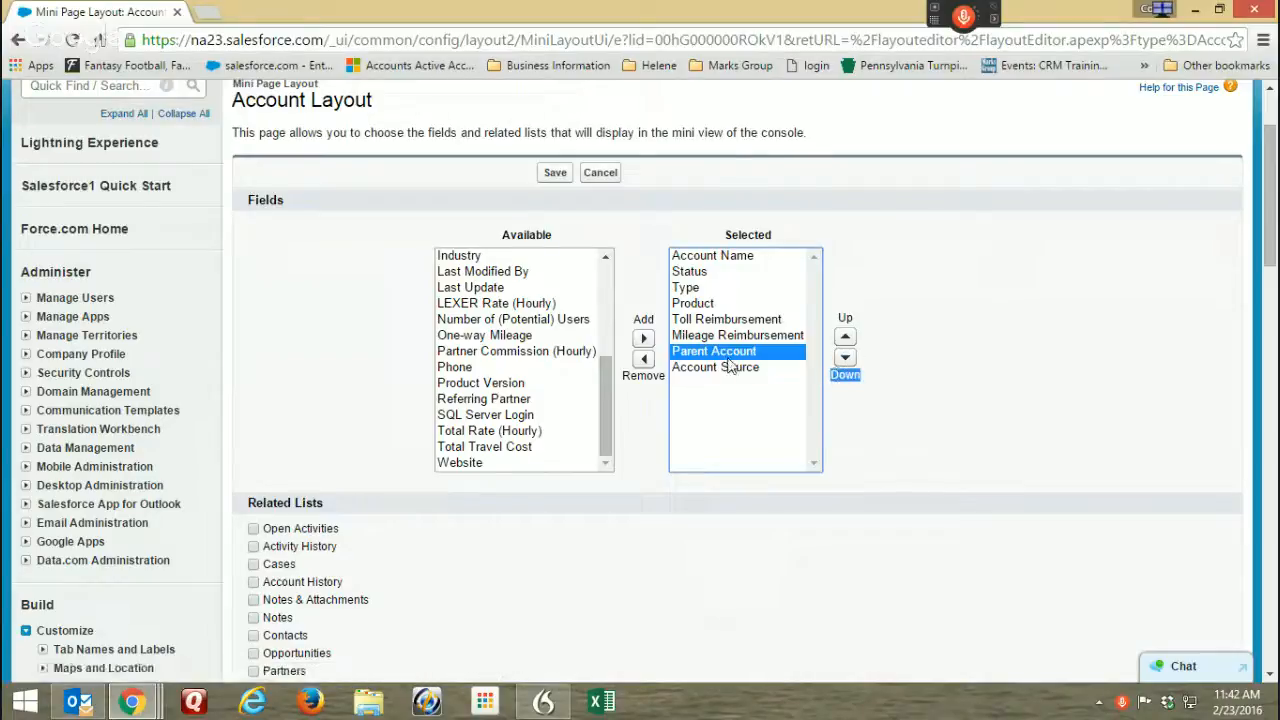
{"action": "left_click", "coordinate": [845, 358]}
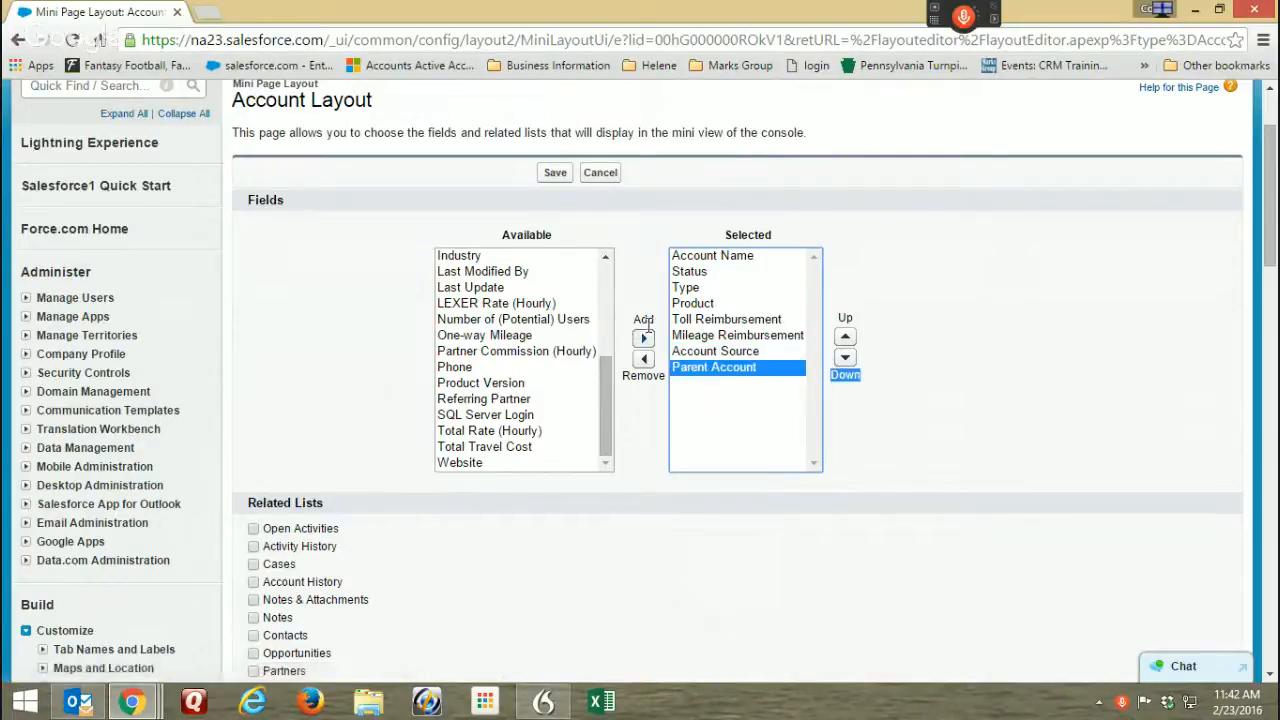
Include the Activity History related list with its Name and Task columns and save the mini page layout.
{"action": "left_click", "coordinate": [276, 548]}
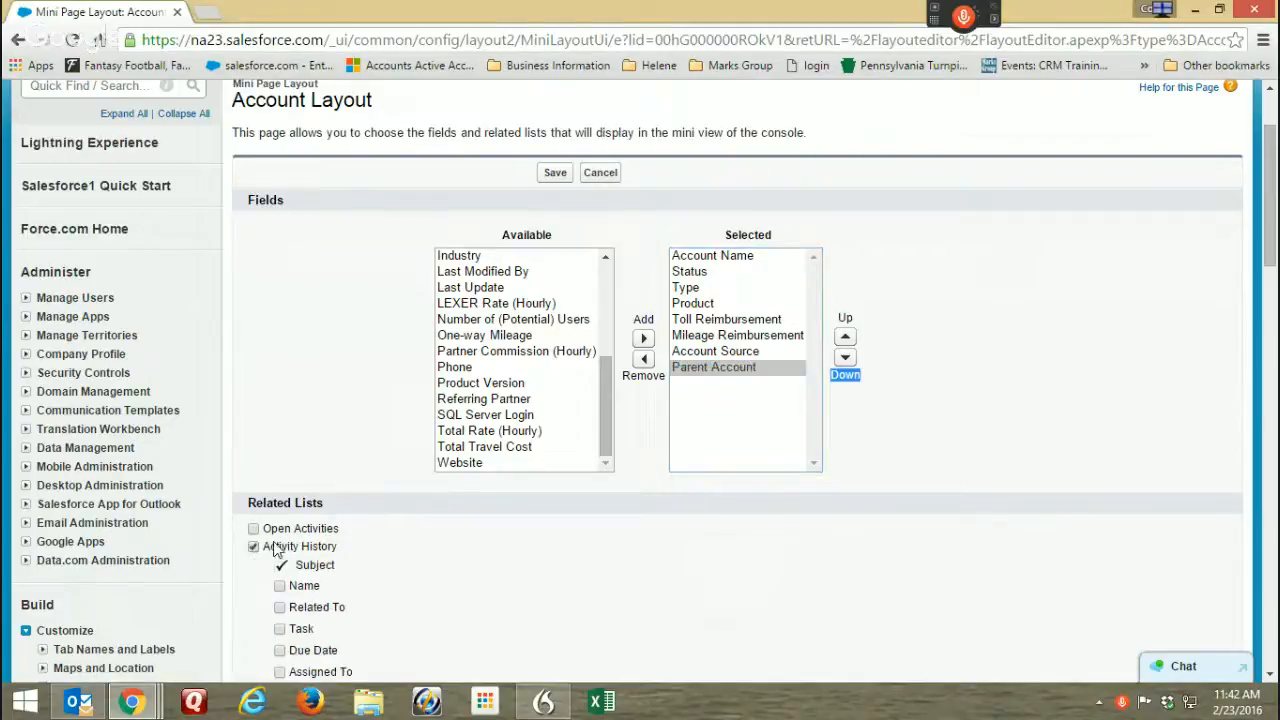
{"action": "scroll", "coordinate": [513, 569], "scroll_direction": "down", "scroll_amount": 3}
{"action": "scroll", "coordinate": [506, 568], "scroll_direction": "down", "scroll_amount": 1}
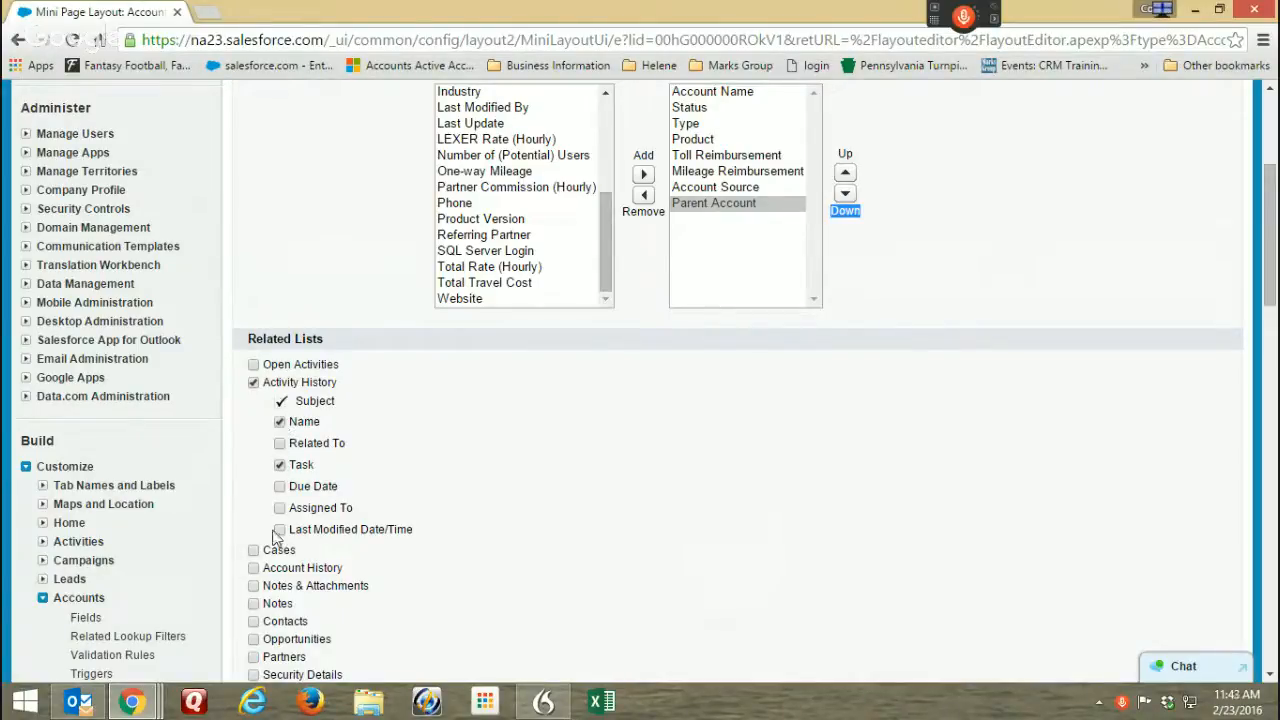
{"action": "scroll", "coordinate": [449, 512], "scroll_direction": "down", "scroll_amount": 2}
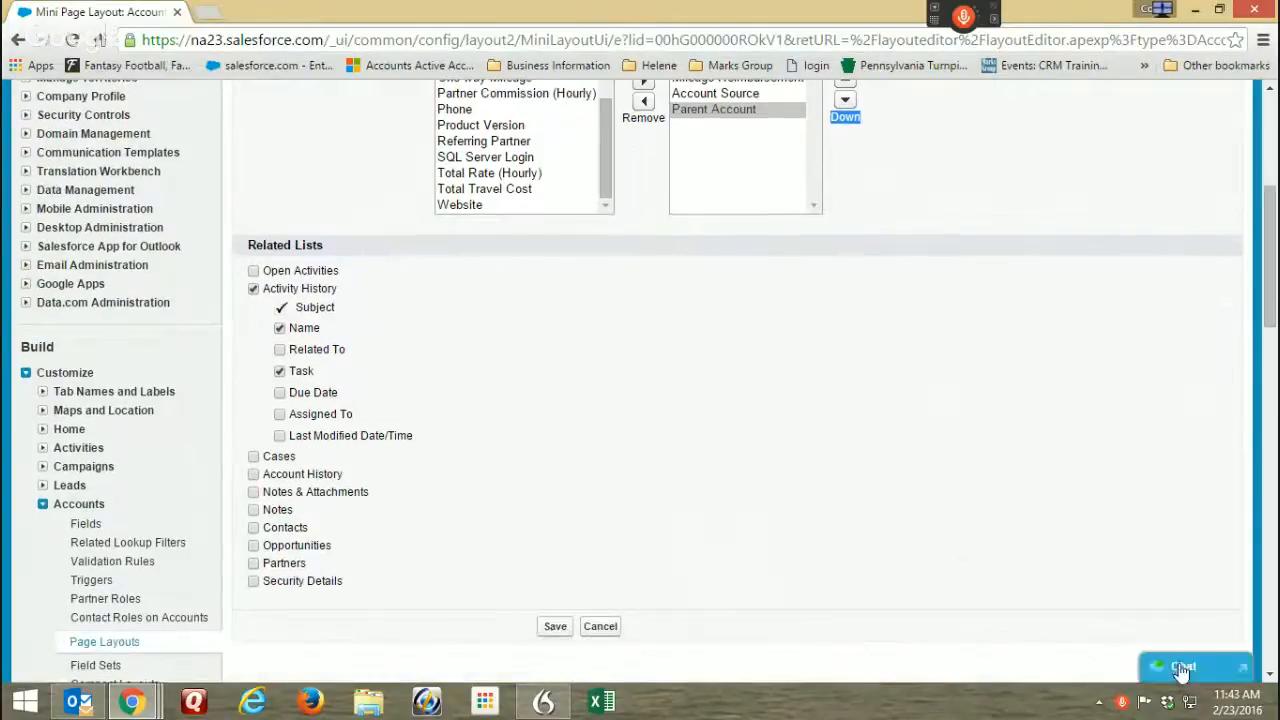
{"action": "left_click", "coordinate": [555, 627]}
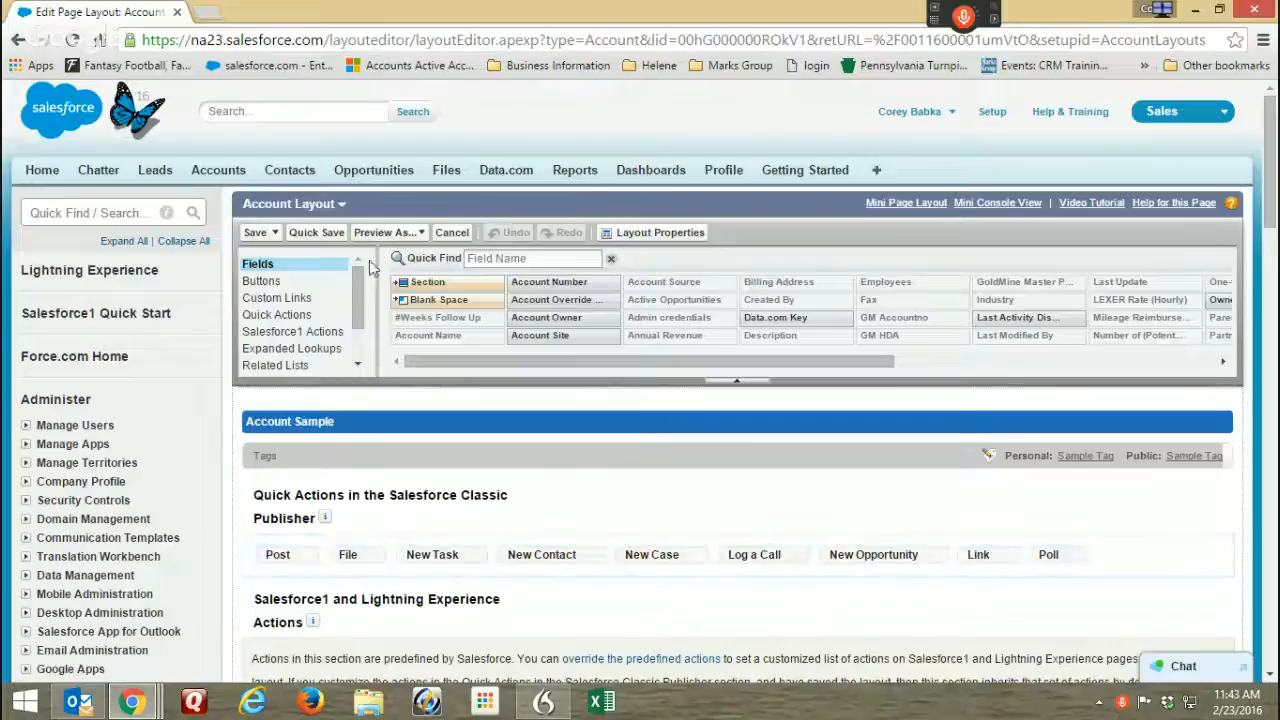
{"action": "left_click", "coordinate": [42, 170]}
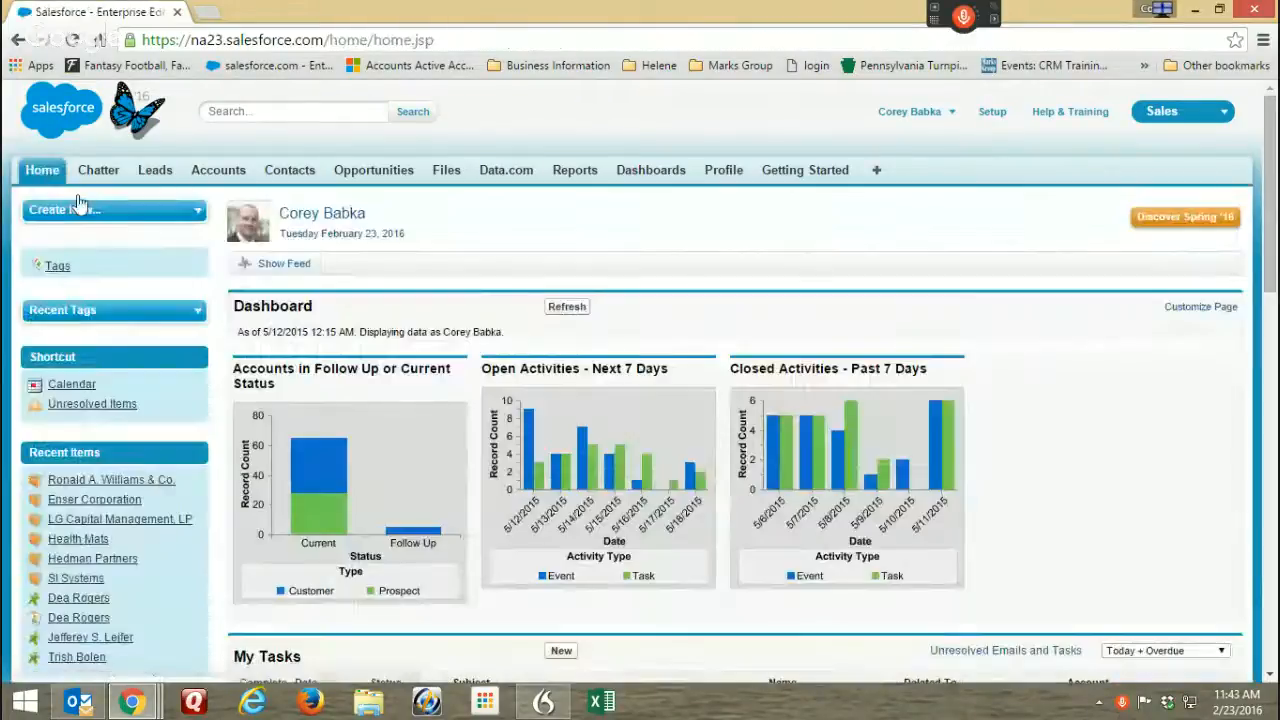
{"action": "scroll", "coordinate": [340, 320], "scroll_direction": "down", "scroll_amount": 2}
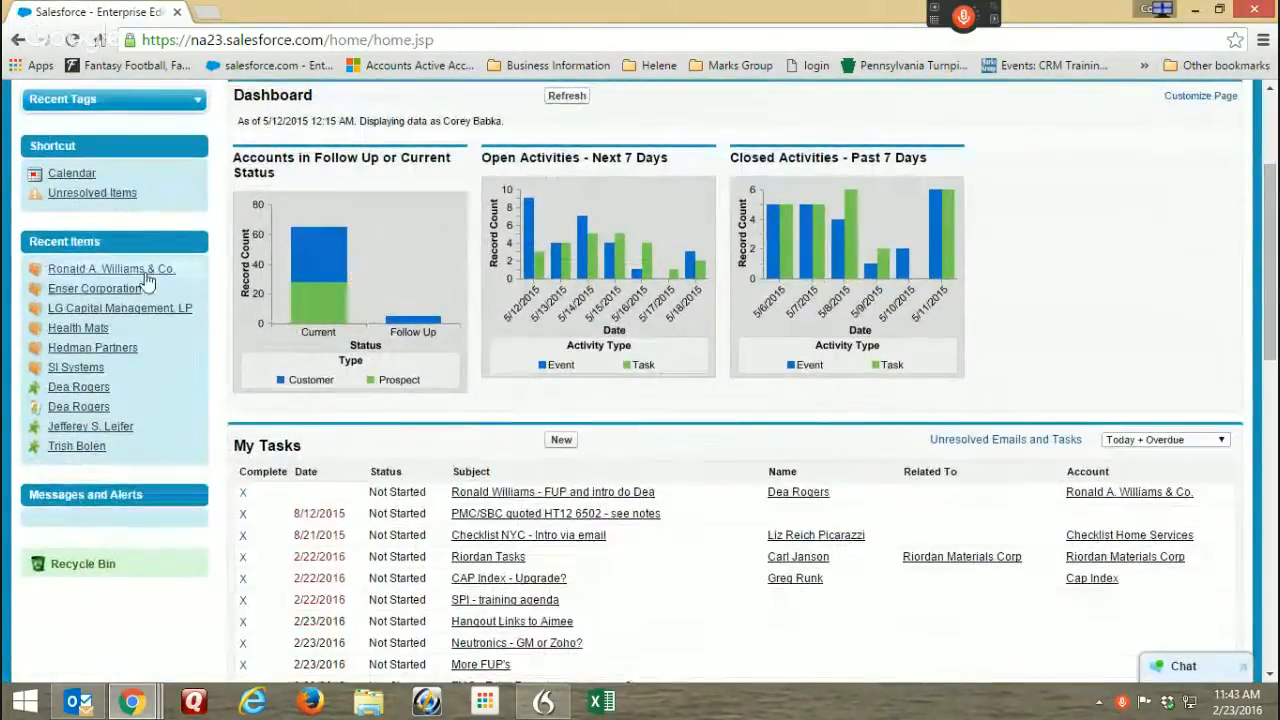
{"action": "mouse_move", "coordinate": [146, 277]}
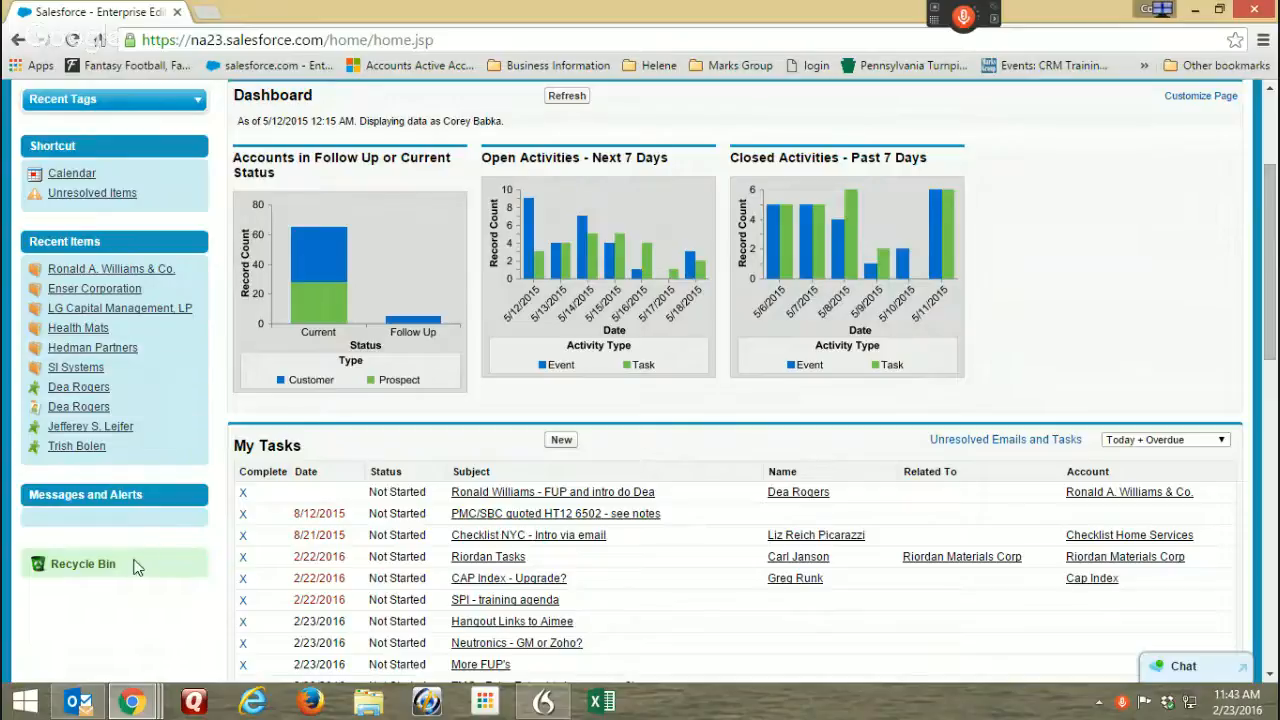
{"action": "scroll", "coordinate": [596, 408], "scroll_direction": "up", "scroll_amount": 2}
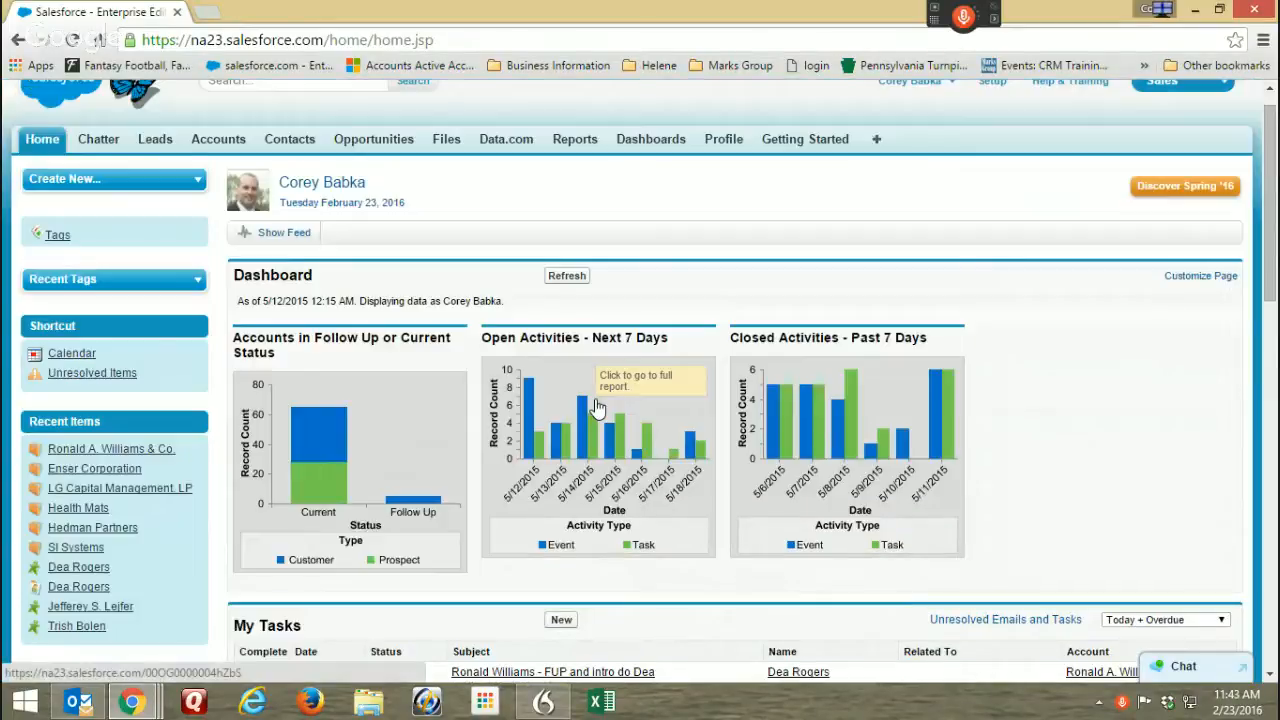
{"action": "scroll", "coordinate": [596, 408], "scroll_direction": "up", "scroll_amount": 1}
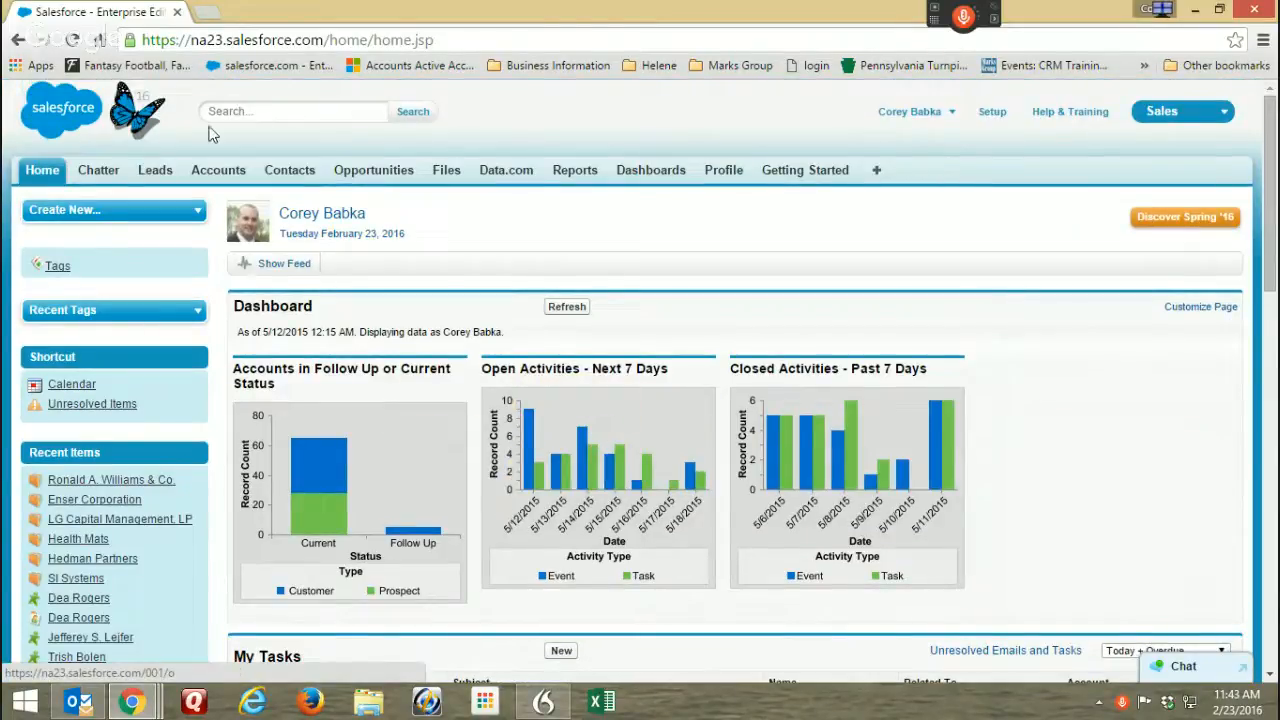
Open the Ronald A. Williams & Co. account from the recent accounts and reopen its layout's Mini Page Layout for editing.
{"action": "left_click", "coordinate": [216, 172]}
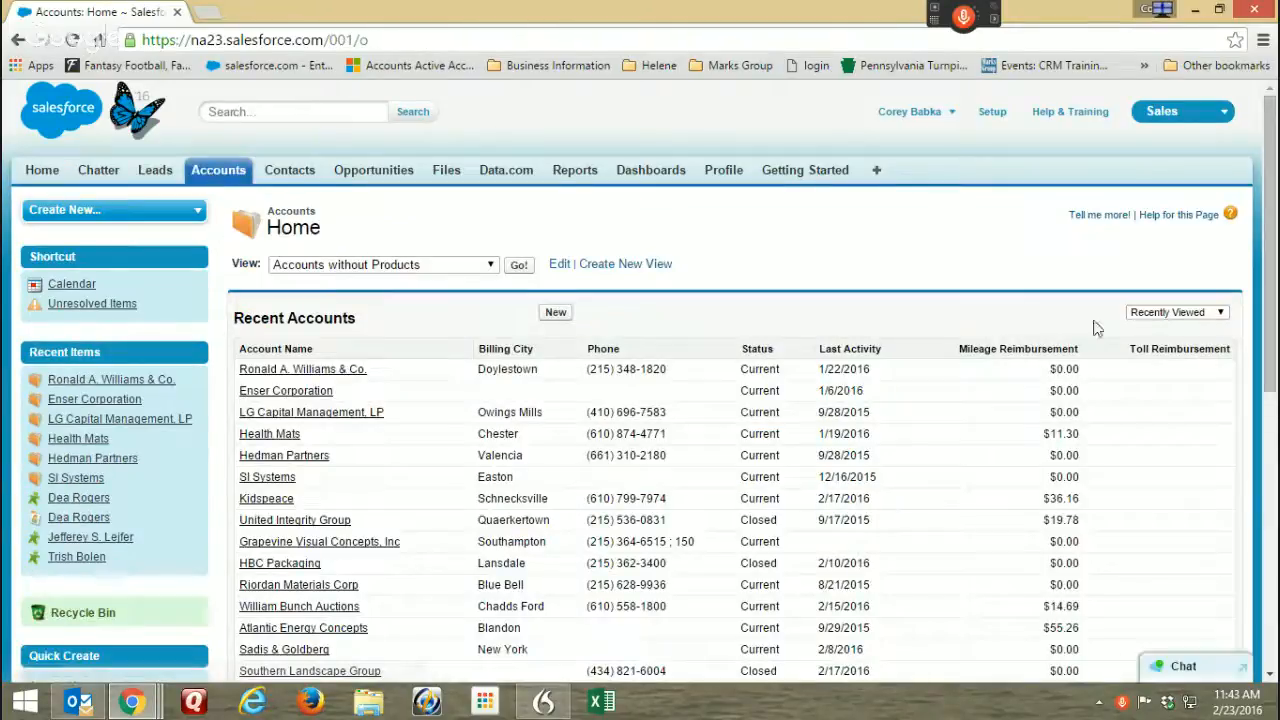
{"action": "left_click", "coordinate": [265, 369]}
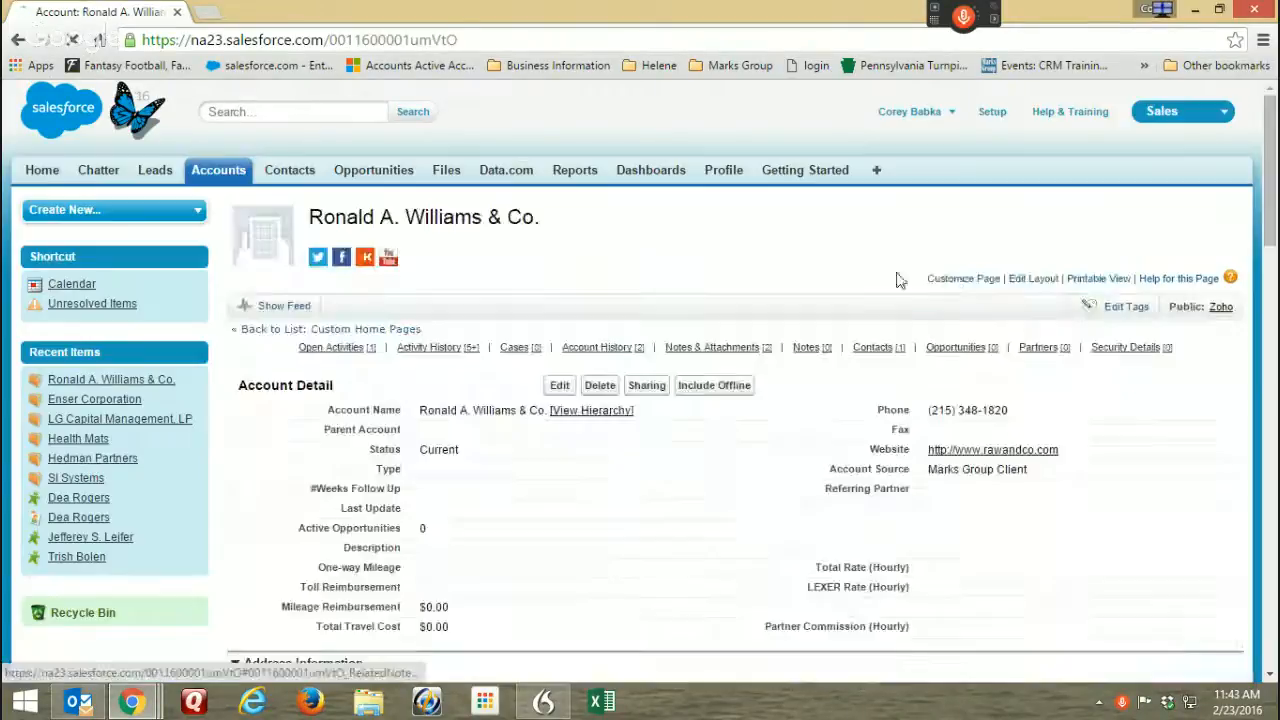
{"action": "left_click", "coordinate": [1034, 280]}
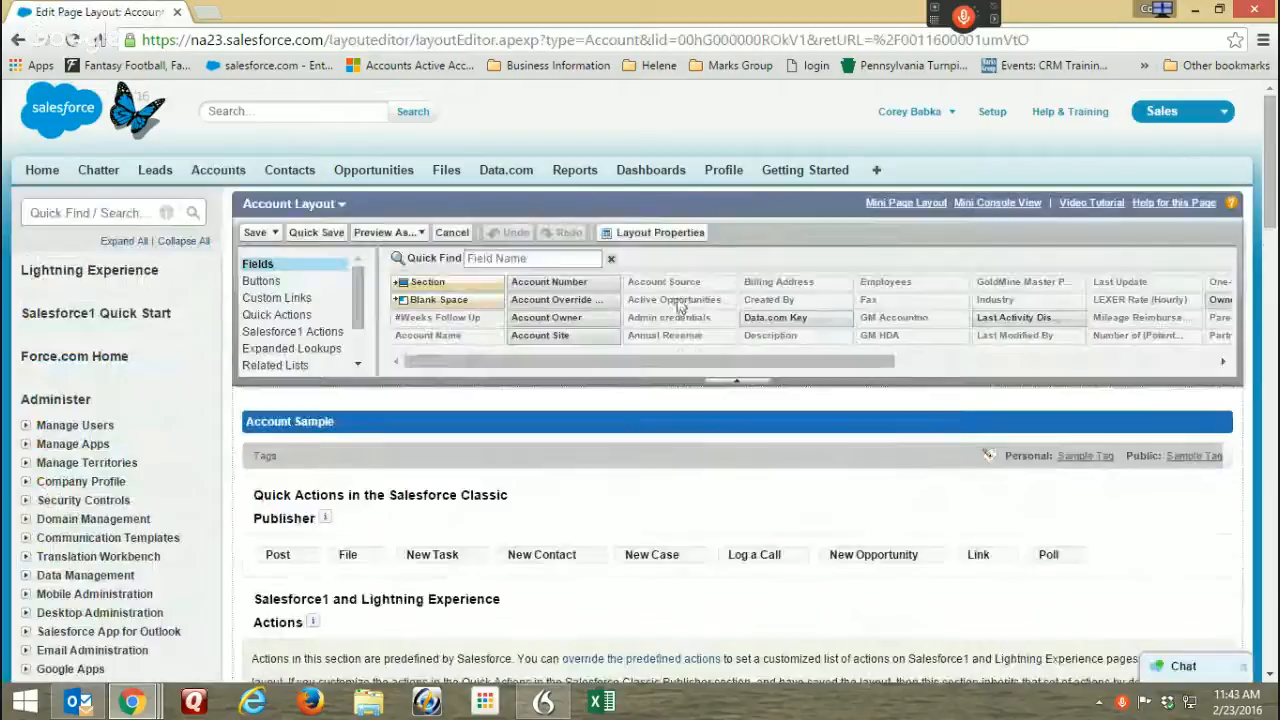
{"action": "left_click", "coordinate": [900, 202]}
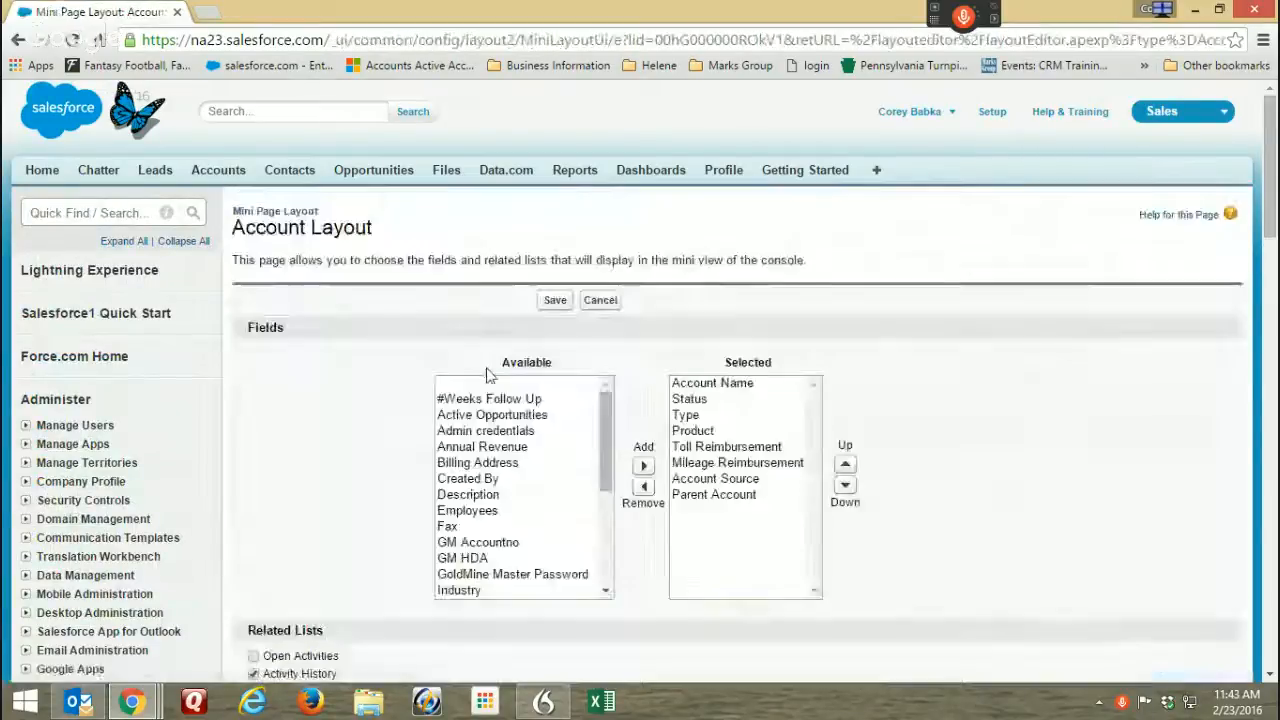
Include the Contacts related list with Email, Phone and Primary Contact in the mini page layout and save it.
{"action": "scroll", "coordinate": [677, 403], "scroll_direction": "down", "scroll_amount": 2}
{"action": "scroll", "coordinate": [335, 380], "scroll_direction": "up", "scroll_amount": 1}
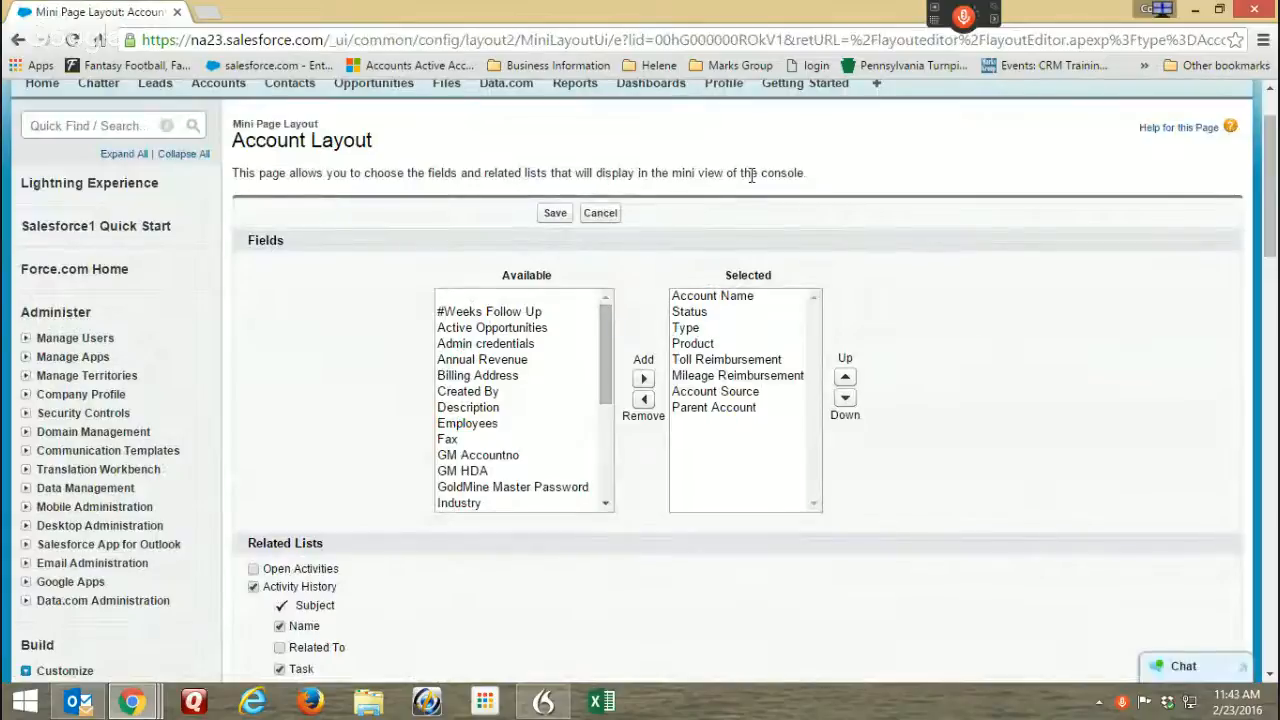
{"action": "scroll", "coordinate": [329, 370], "scroll_direction": "down", "scroll_amount": 4}
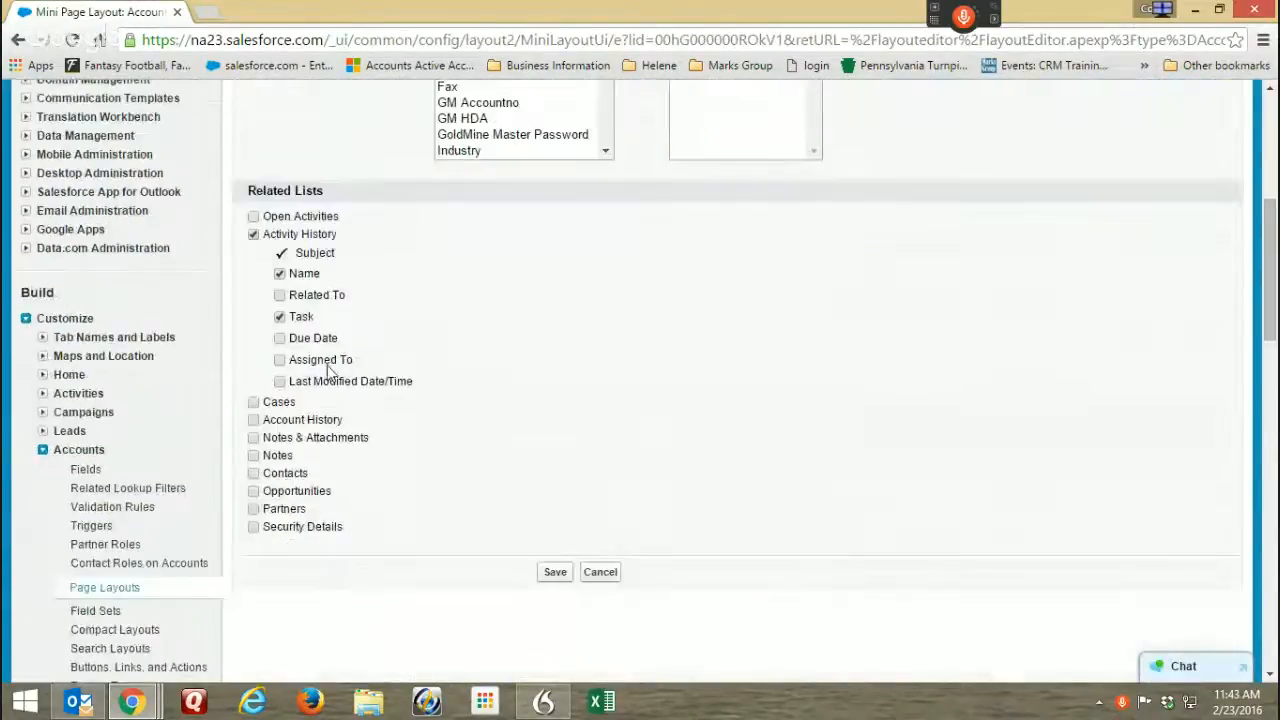
{"action": "left_click", "coordinate": [279, 272]}
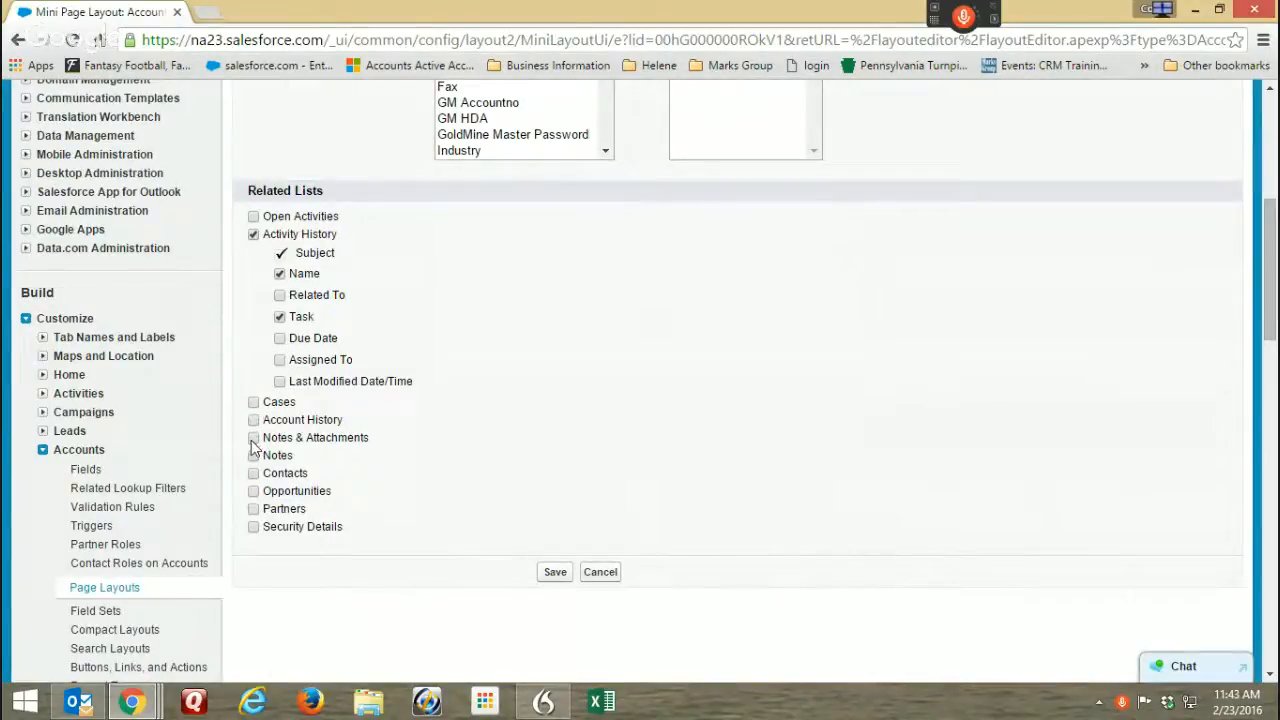
{"action": "left_click", "coordinate": [254, 474]}
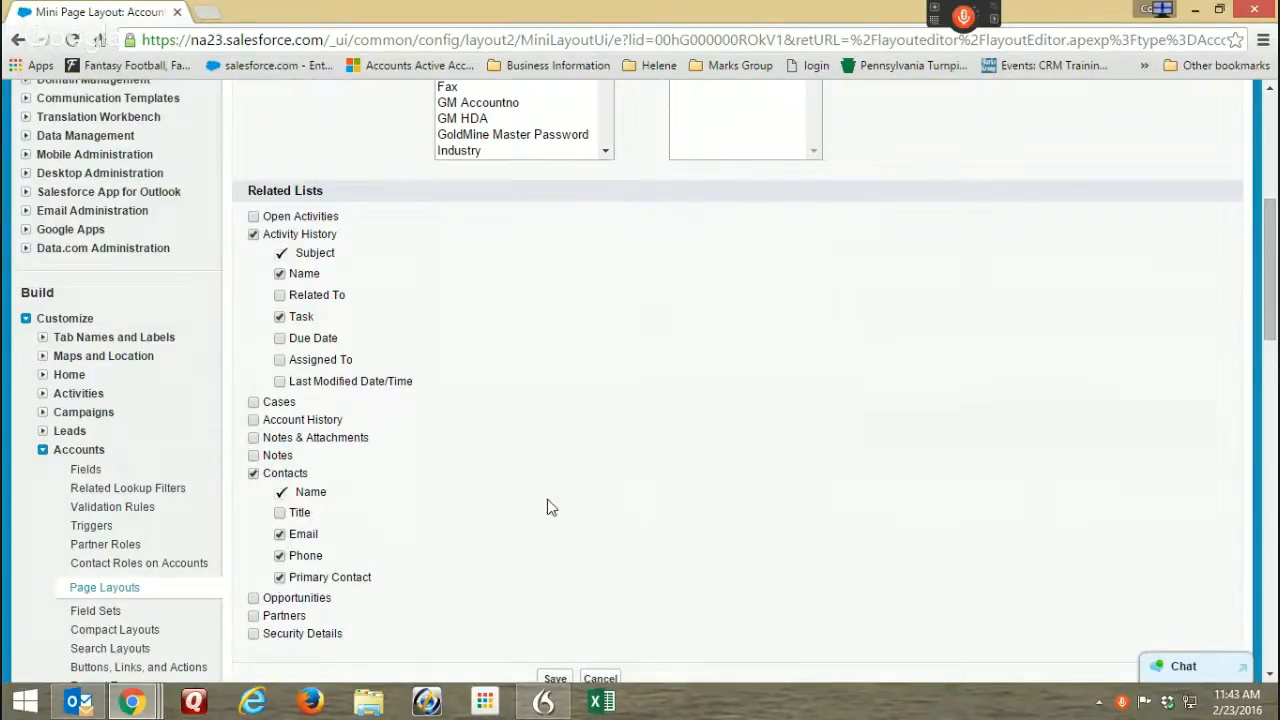
{"action": "scroll", "coordinate": [547, 508], "scroll_direction": "down", "scroll_amount": 2}
{"action": "left_click", "coordinate": [555, 562]}
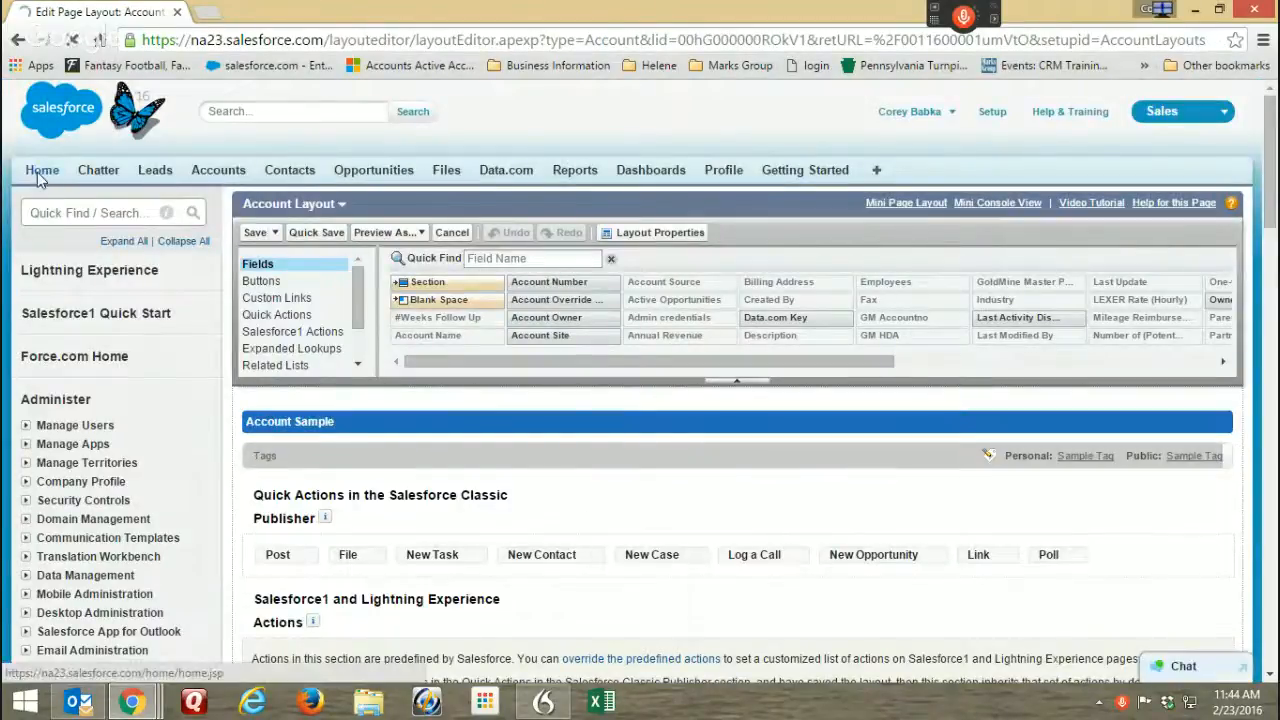
Go back to the home page and check the mini layout fields in the Ronald A. Williams & Co. preview.
{"action": "left_click", "coordinate": [42, 171]}
{"action": "scroll", "coordinate": [94, 228], "scroll_direction": "down", "scroll_amount": 2}
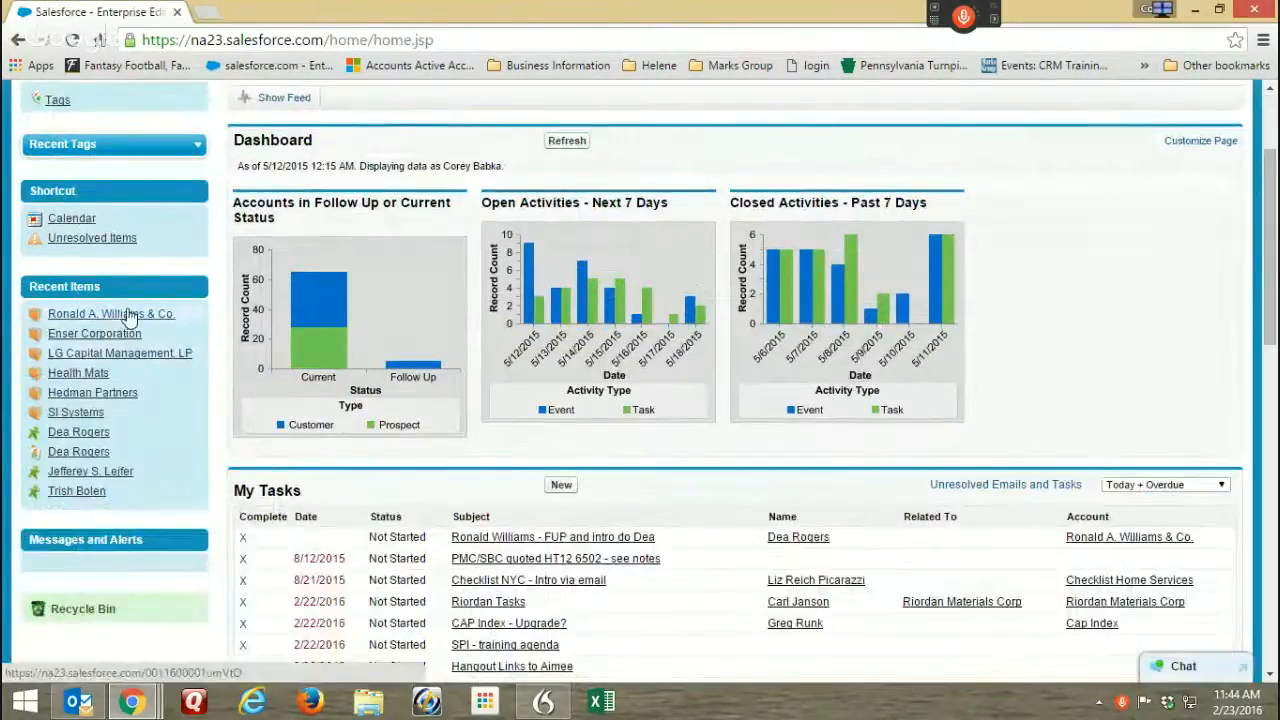
{"action": "mouse_move", "coordinate": [130, 318]}
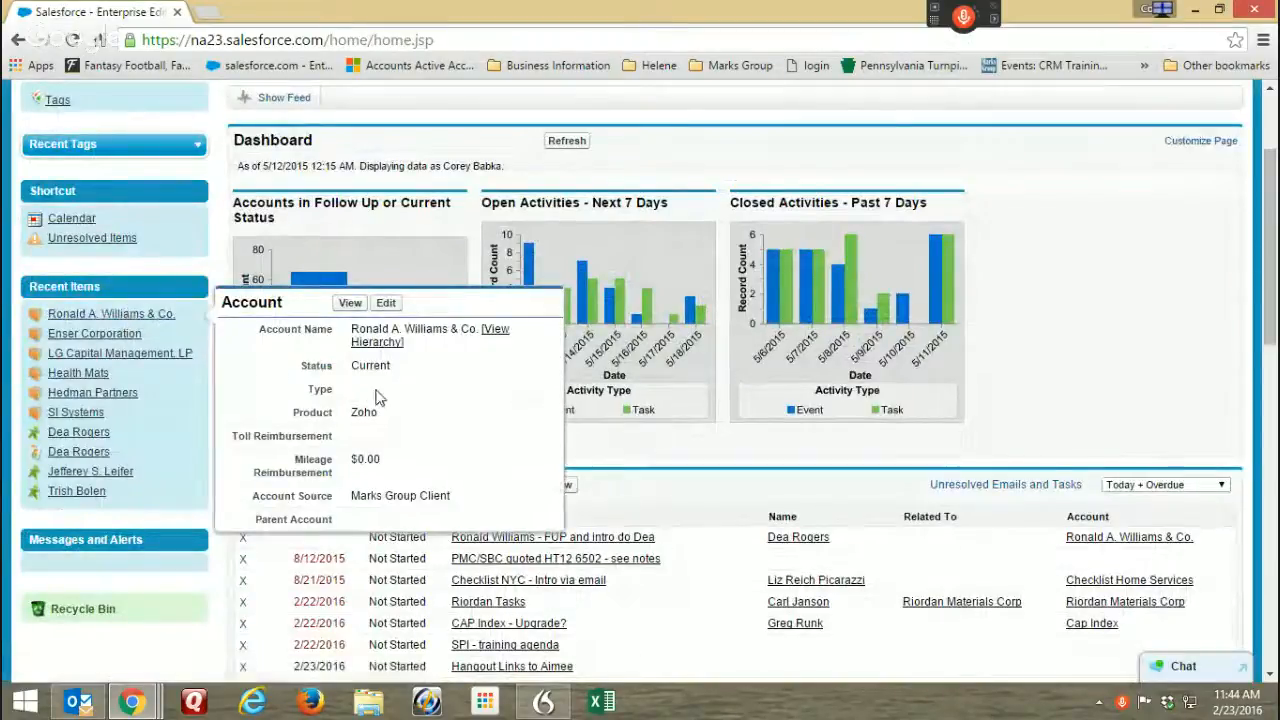
Preview the first task in the home page's task list and open Ronald A. Williams & Co. from the recent accounts.
{"action": "mouse_move", "coordinate": [597, 545]}
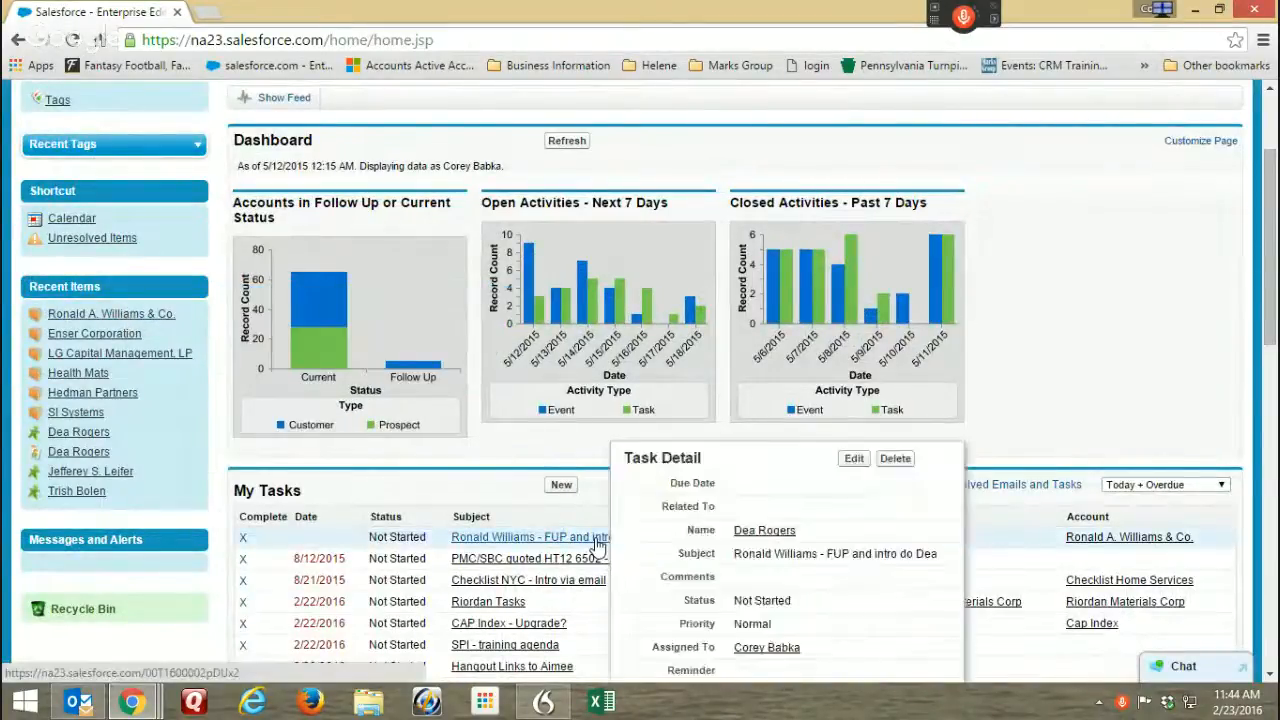
{"action": "scroll", "coordinate": [598, 545], "scroll_direction": "down", "scroll_amount": 2}
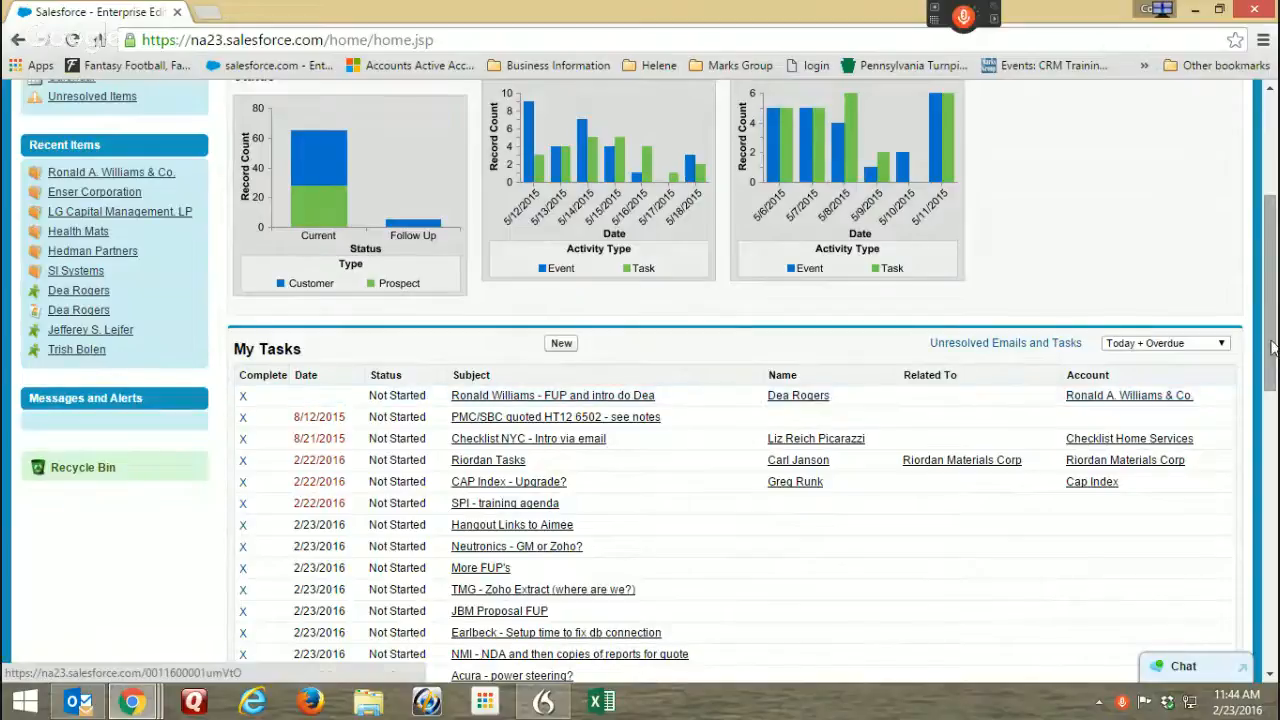
{"action": "left_click_drag", "start_coordinate": [1270, 330], "coordinate": [1270, 218]}
{"action": "left_click", "coordinate": [200, 173]}
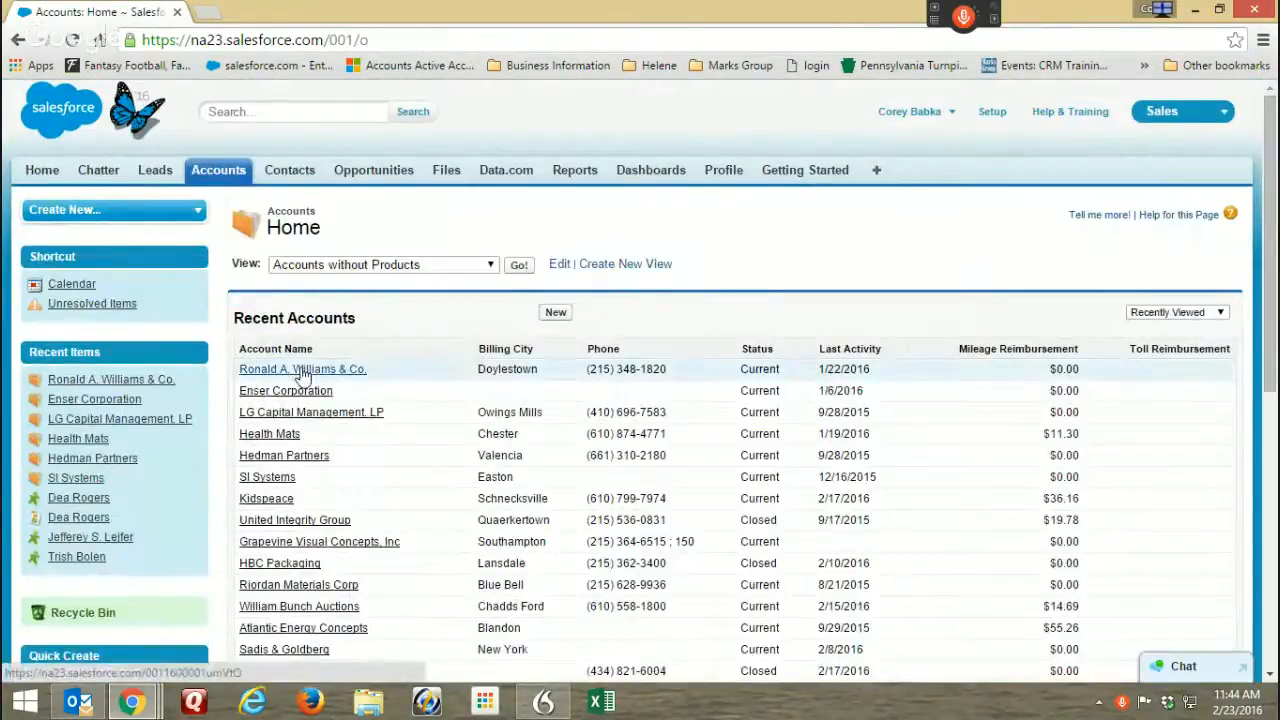
{"action": "left_click", "coordinate": [301, 372]}
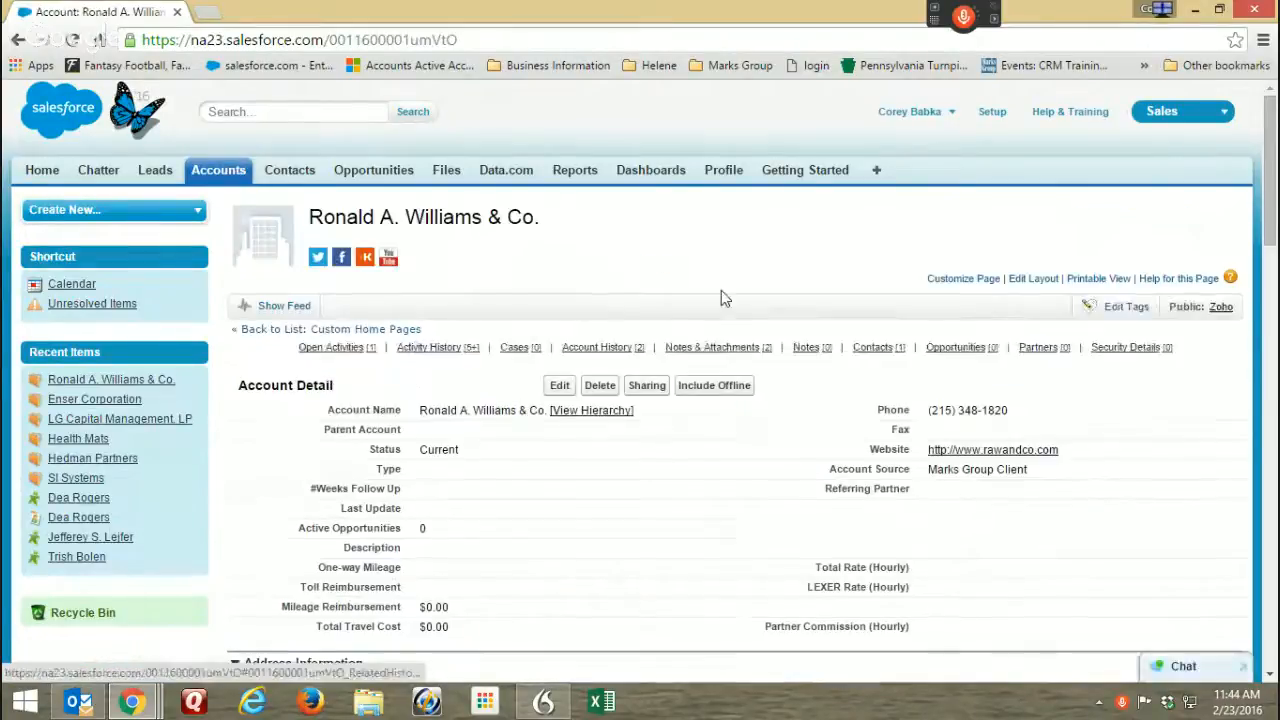
Preview the account's Notes & Attachments and Contacts related lists from the links above the account details.
{"action": "scroll", "coordinate": [676, 262], "scroll_direction": "down", "scroll_amount": 1}
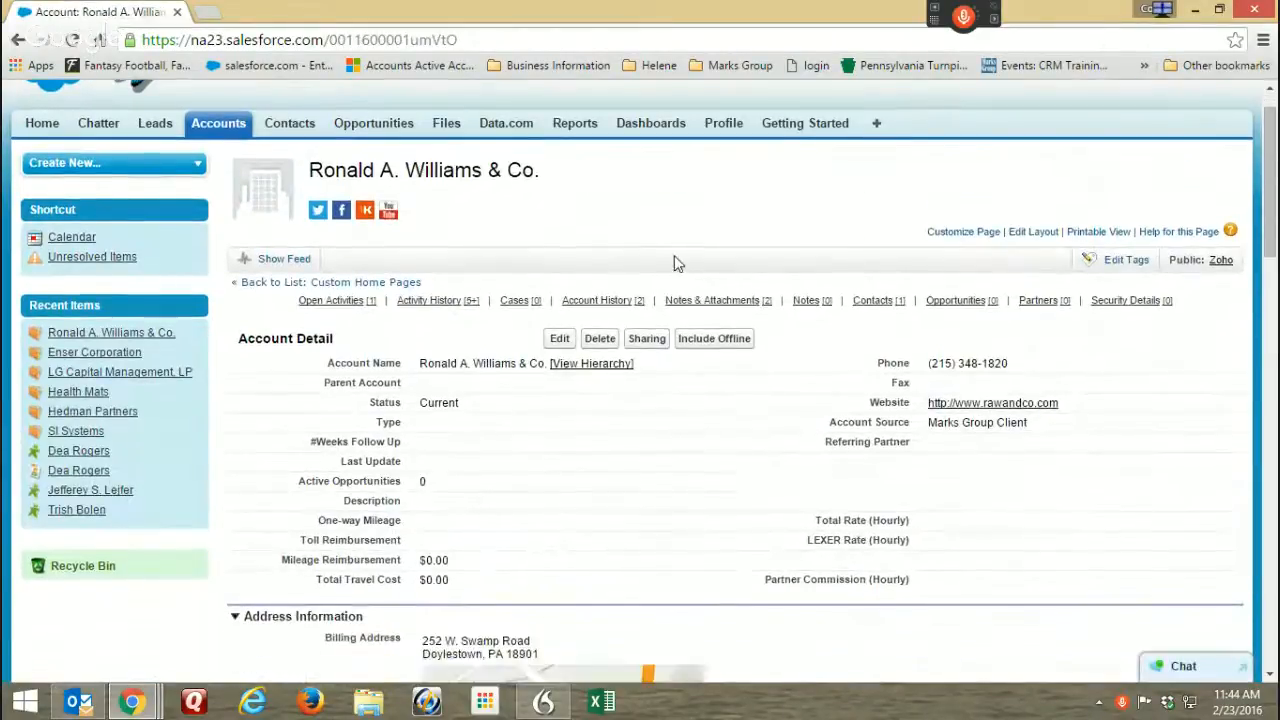
{"action": "scroll", "coordinate": [676, 262], "scroll_direction": "up", "scroll_amount": 1}
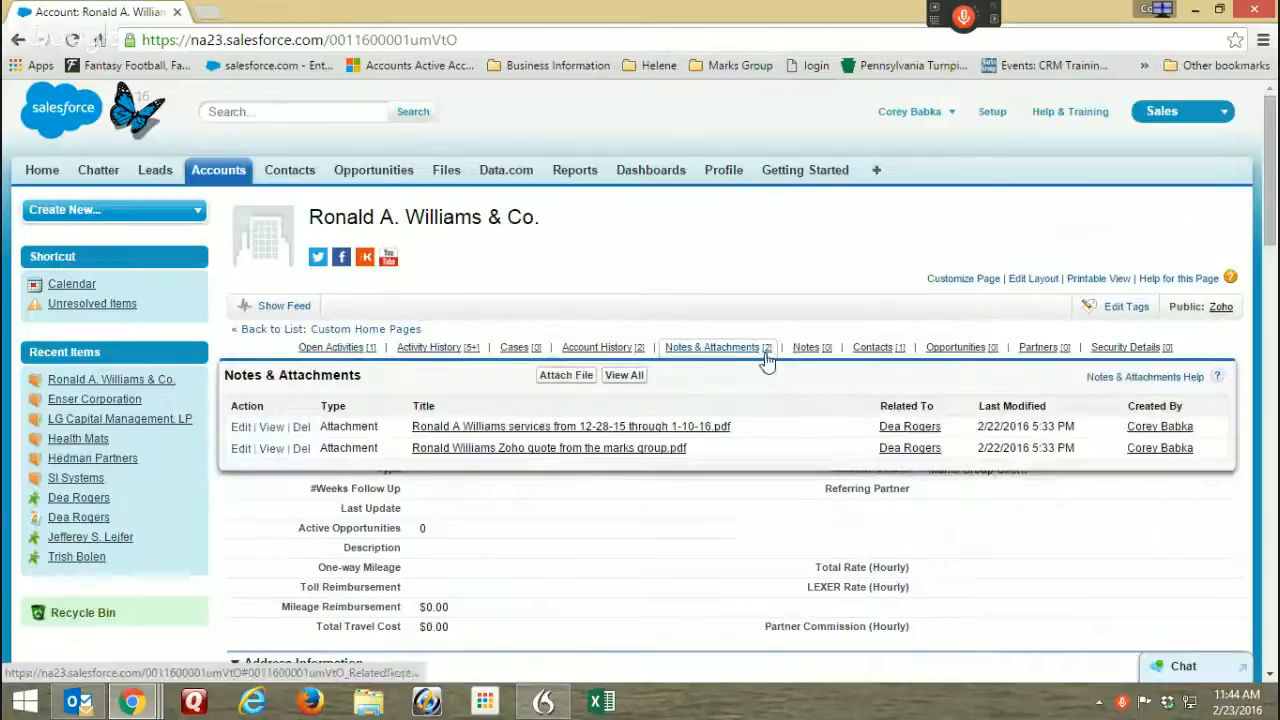
{"action": "mouse_move", "coordinate": [886, 352]}
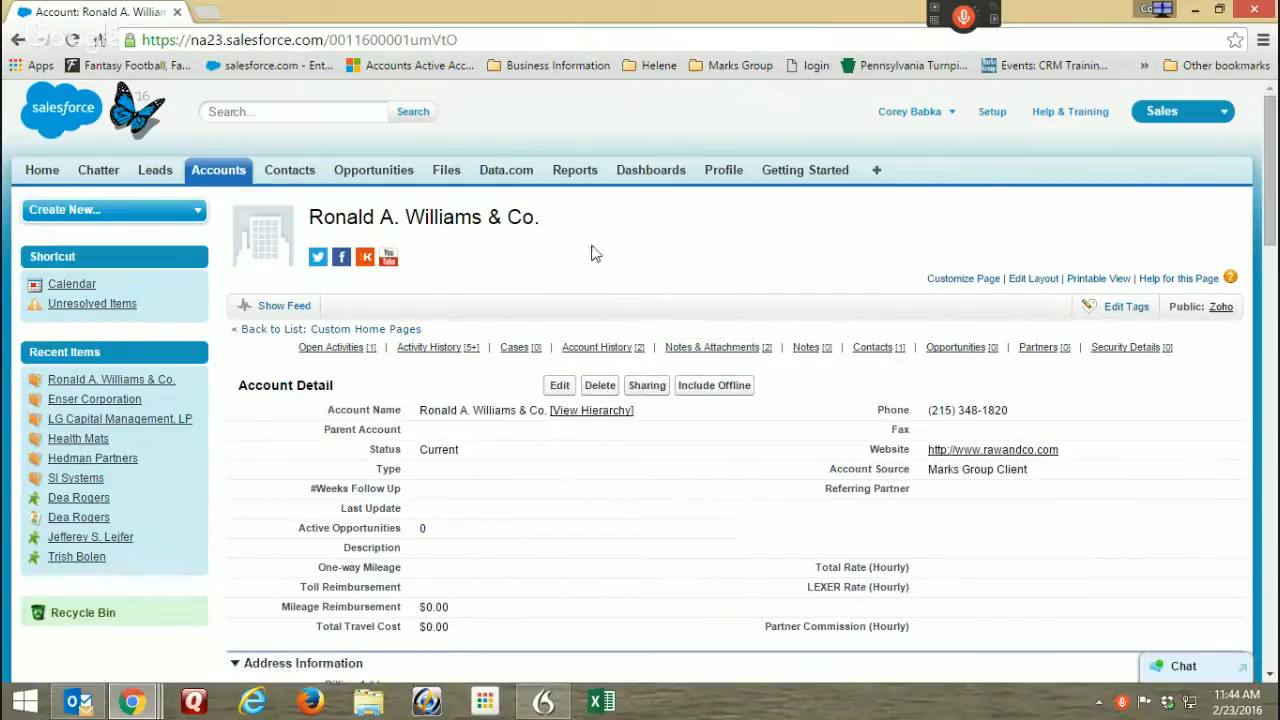
{"action": "mouse_move", "coordinate": [88, 385]}
Switch to Outlook, start a new e-mail message and minimize the calendar window behind it.
{"action": "left_click", "coordinate": [82, 706]}
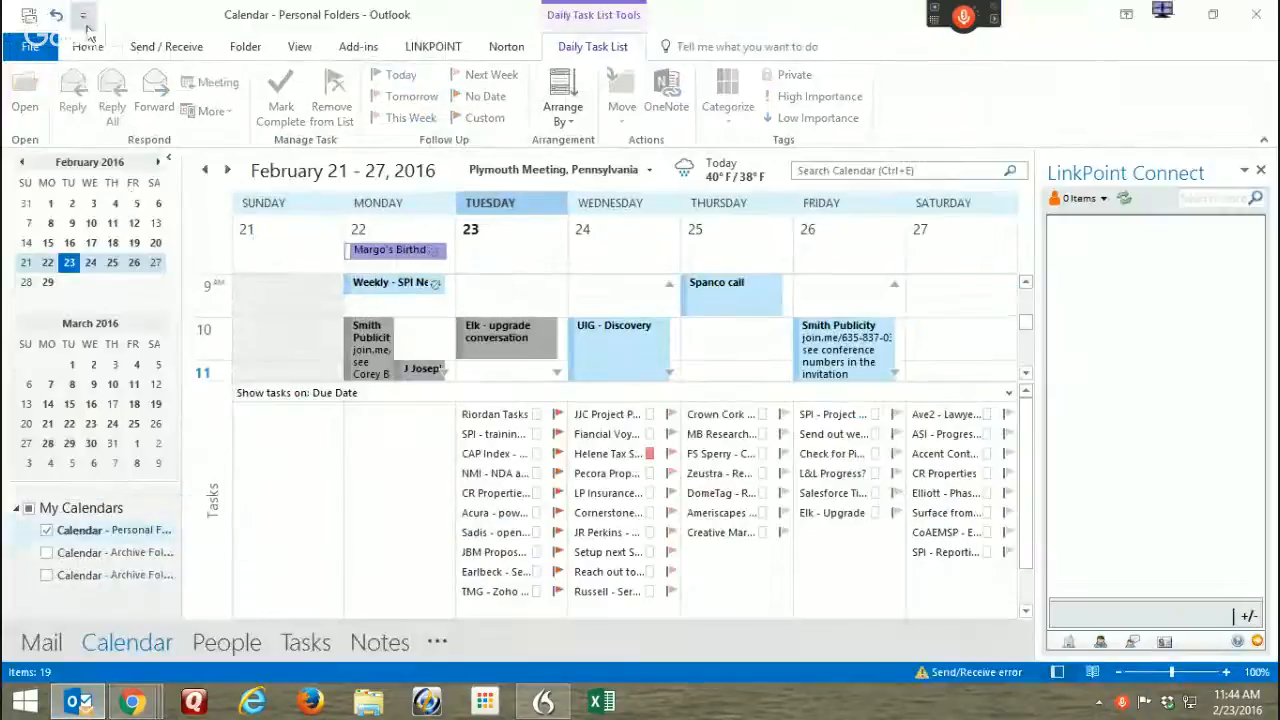
{"action": "left_click", "coordinate": [88, 46]}
{"action": "left_click", "coordinate": [142, 112]}
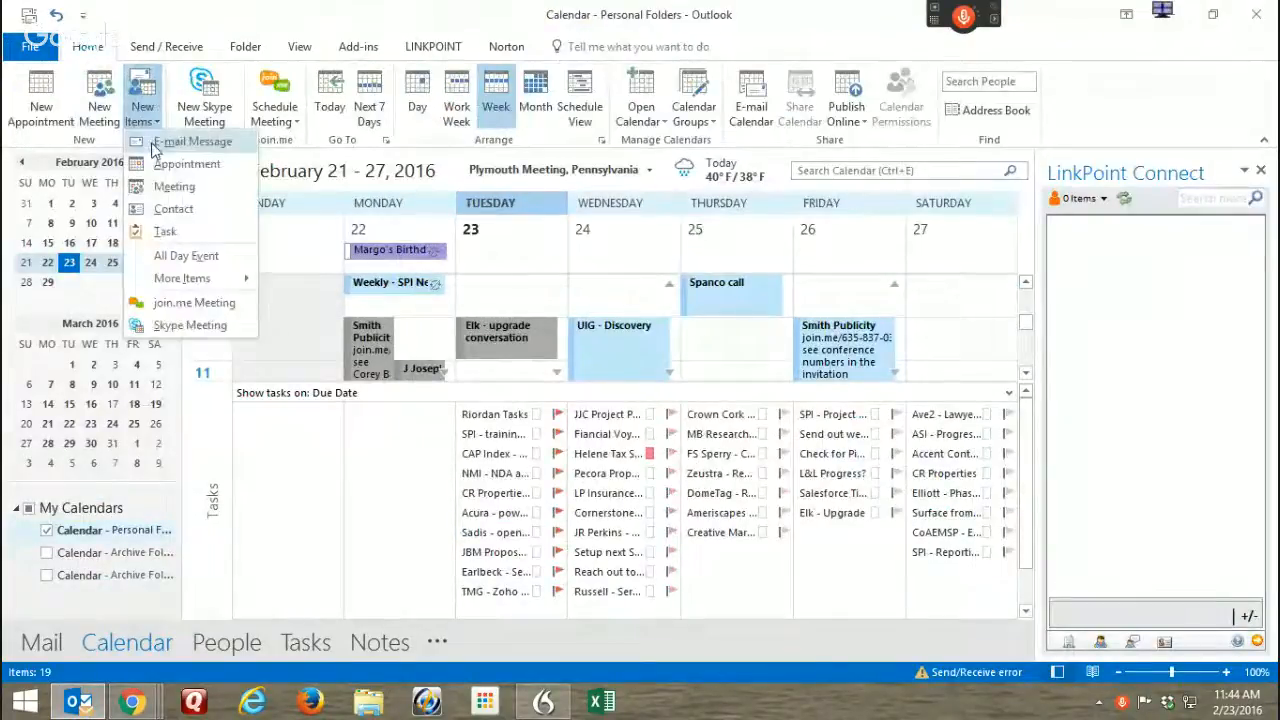
{"action": "mouse_move", "coordinate": [964, 15]}
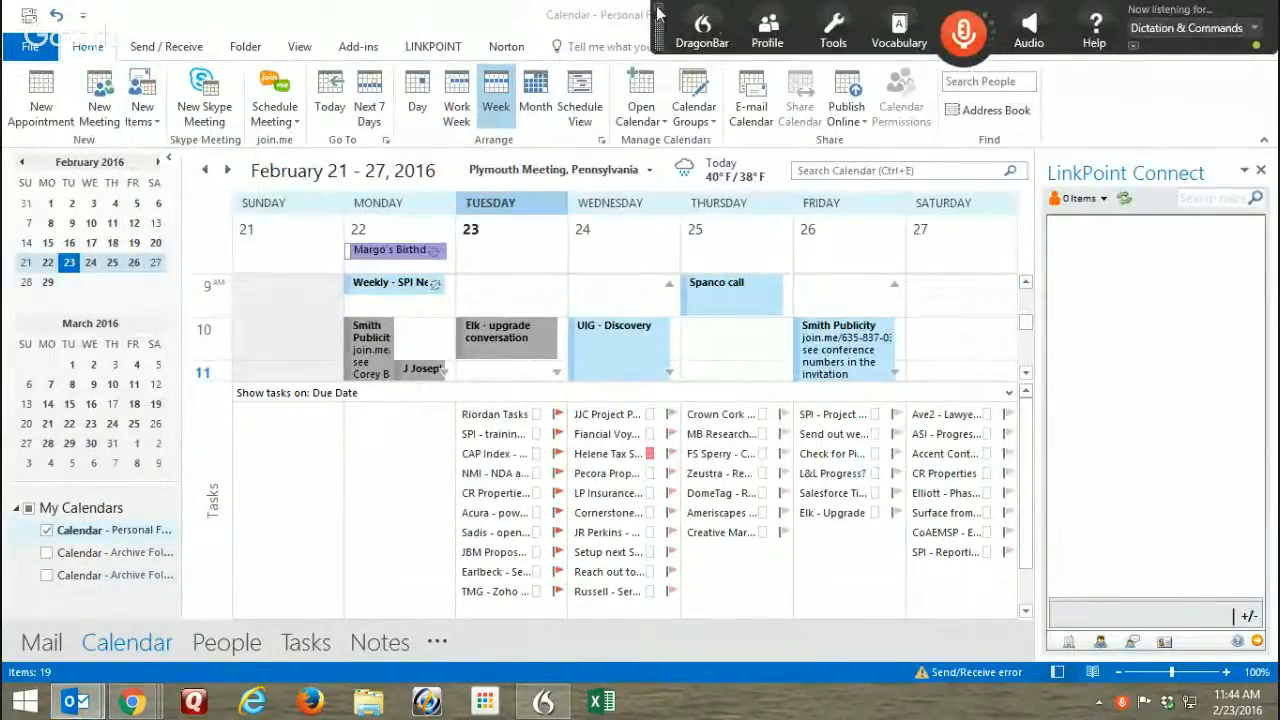
{"action": "left_click", "coordinate": [1186, 17]}
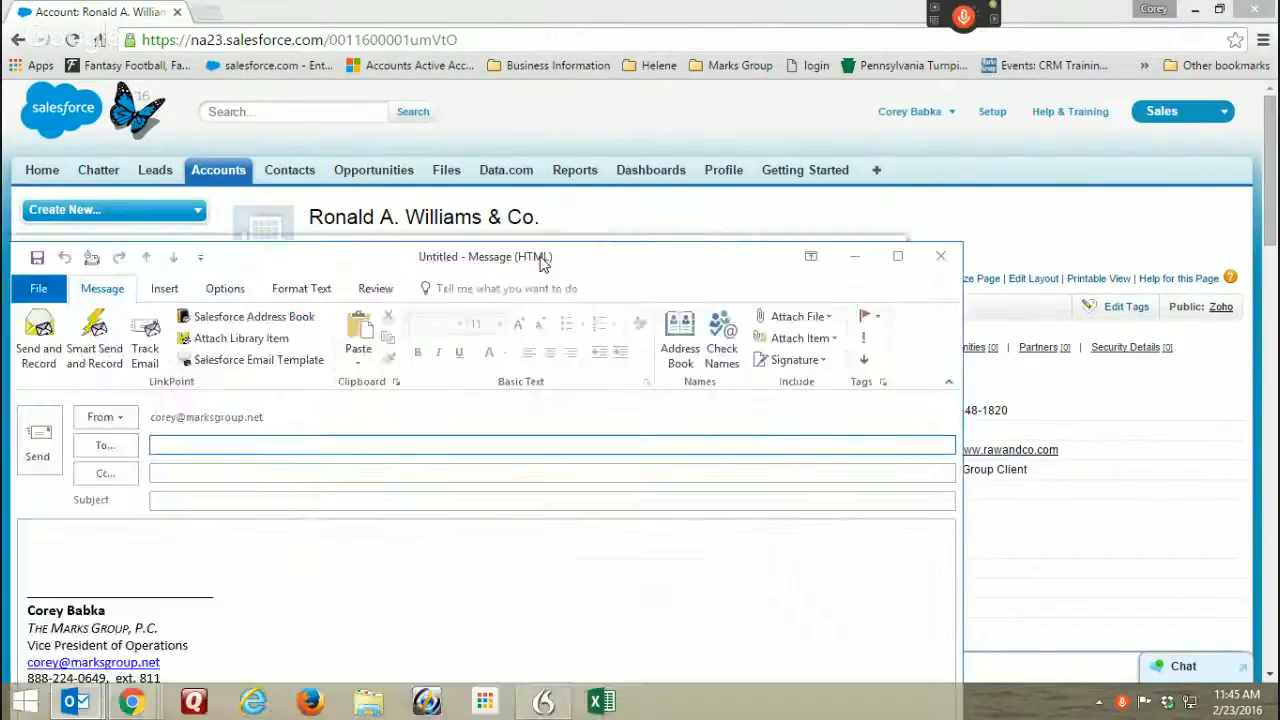
Reposition the new message window over the Salesforce page and make it narrower.
{"action": "left_click_drag", "start_coordinate": [541, 258], "coordinate": [920, 45]}
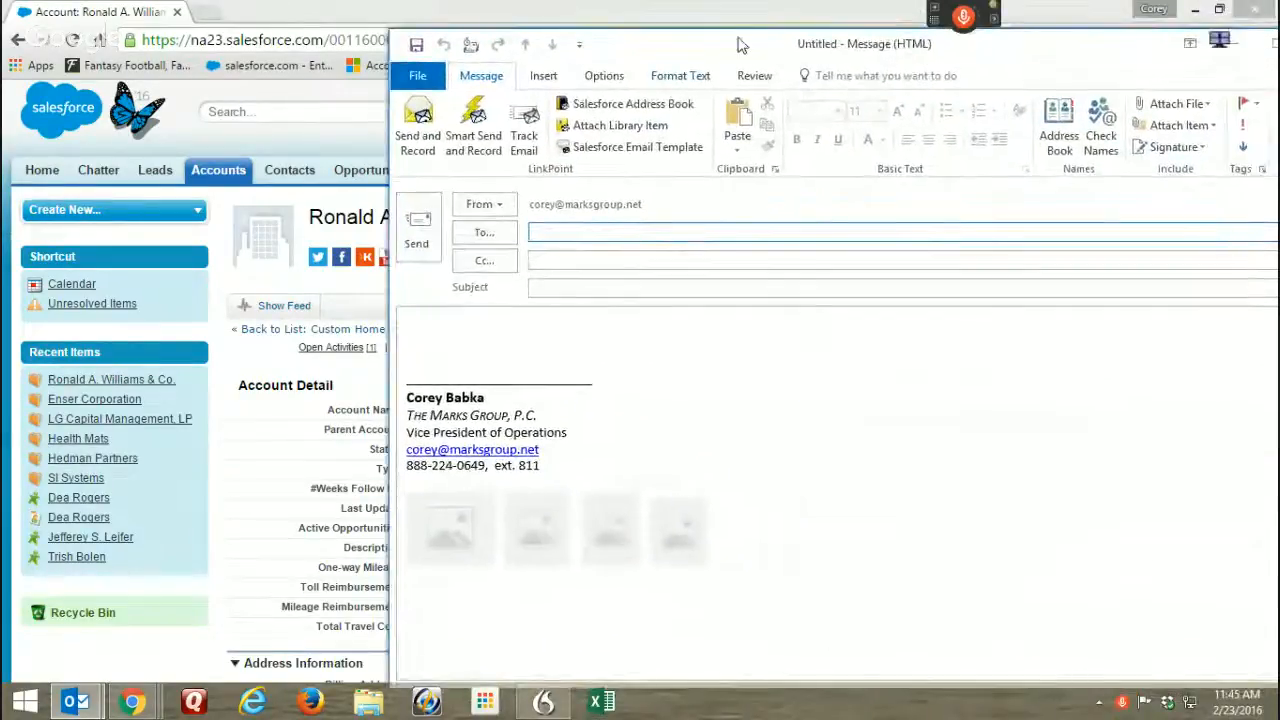
{"action": "left_click_drag", "start_coordinate": [736, 36], "coordinate": [662, 93]}
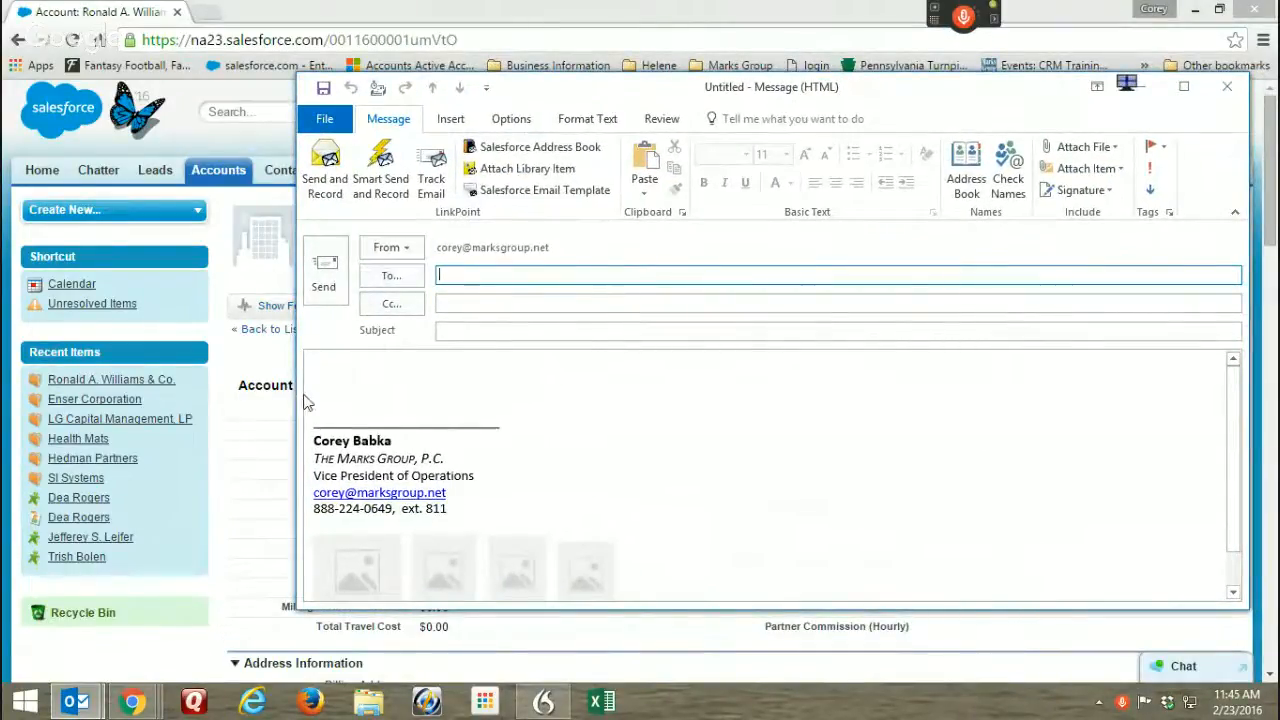
{"action": "left_click_drag", "start_coordinate": [298, 396], "coordinate": [537, 399]}
{"action": "left_click_drag", "start_coordinate": [820, 92], "coordinate": [794, 104]}
Return to Salesforce and copy all the details in the recent contact's preview, from Account Name to Mailing Address.
{"action": "left_click", "coordinate": [562, 13]}
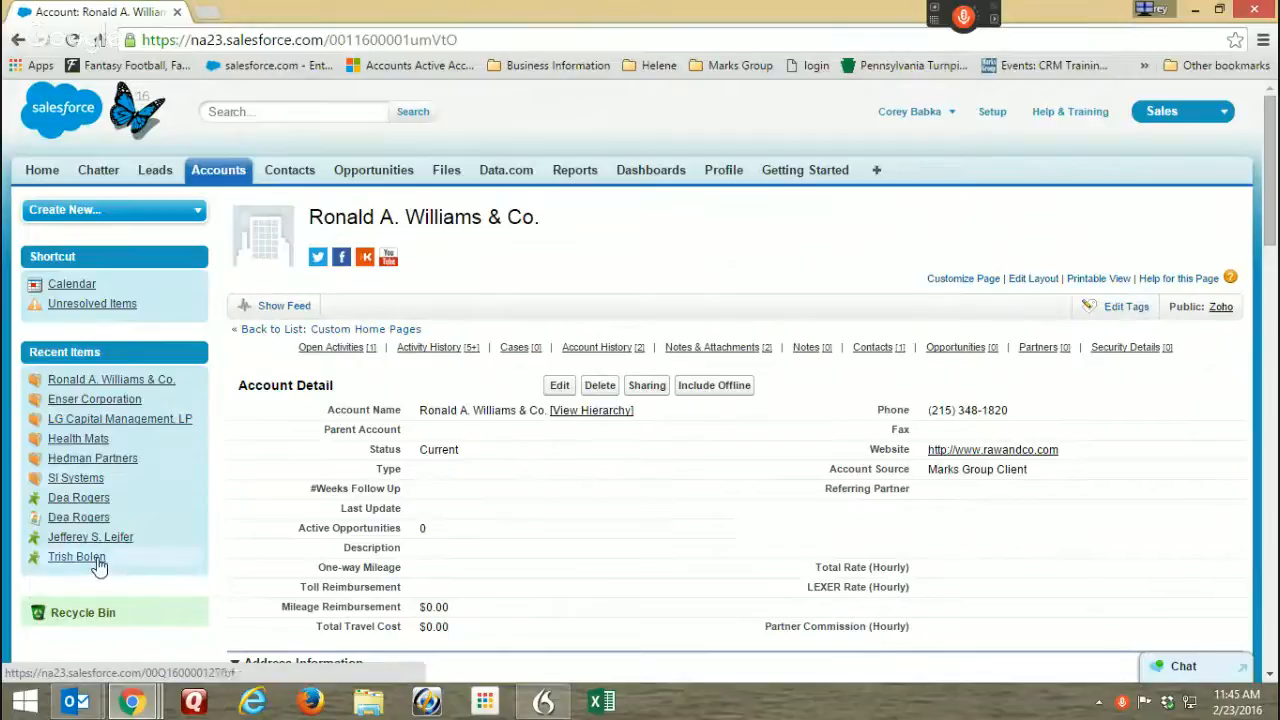
{"action": "mouse_move", "coordinate": [88, 527]}
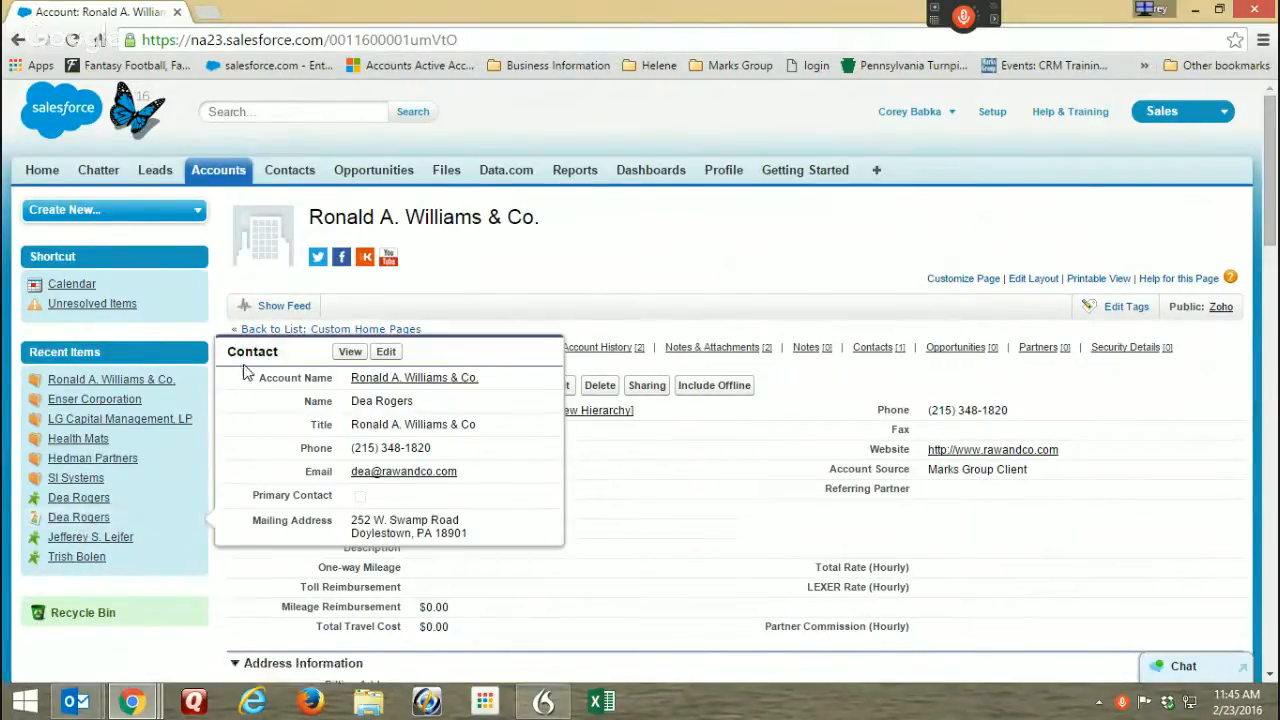
{"action": "left_click_drag", "start_coordinate": [267, 385], "coordinate": [474, 533]}
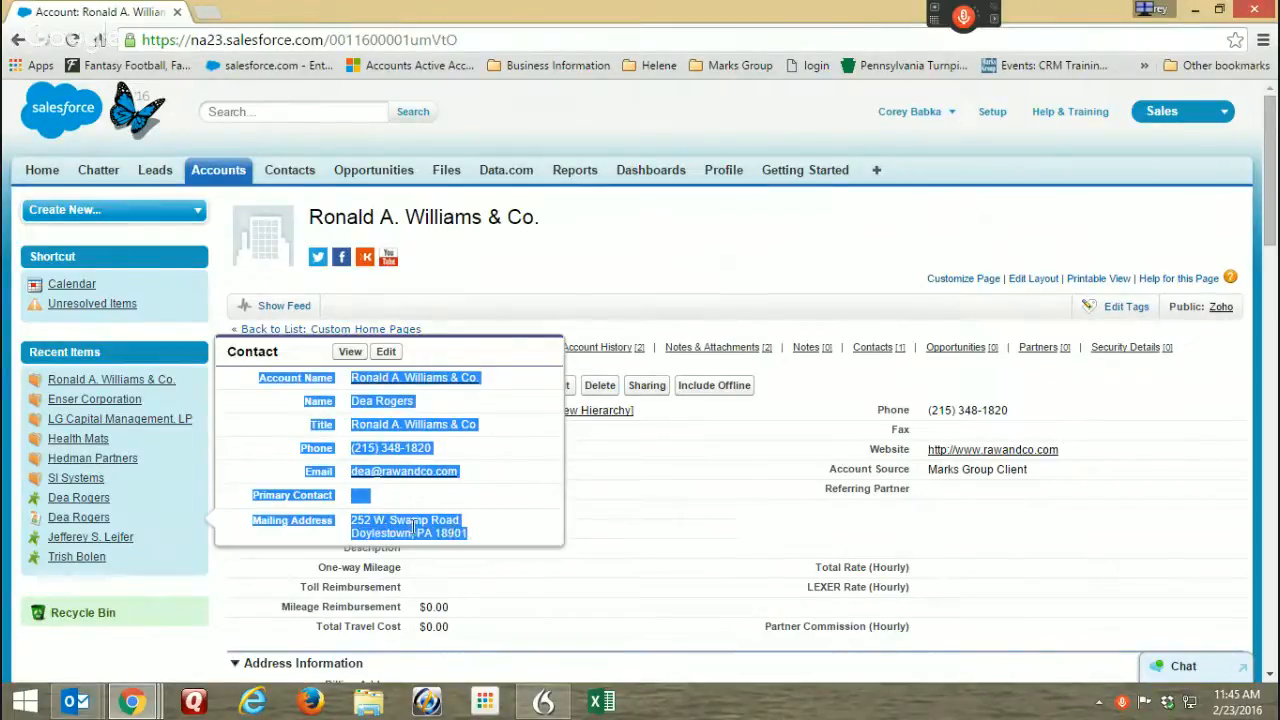
{"action": "right_click", "coordinate": [414, 527]}
{"action": "left_click", "coordinate": [440, 541]}
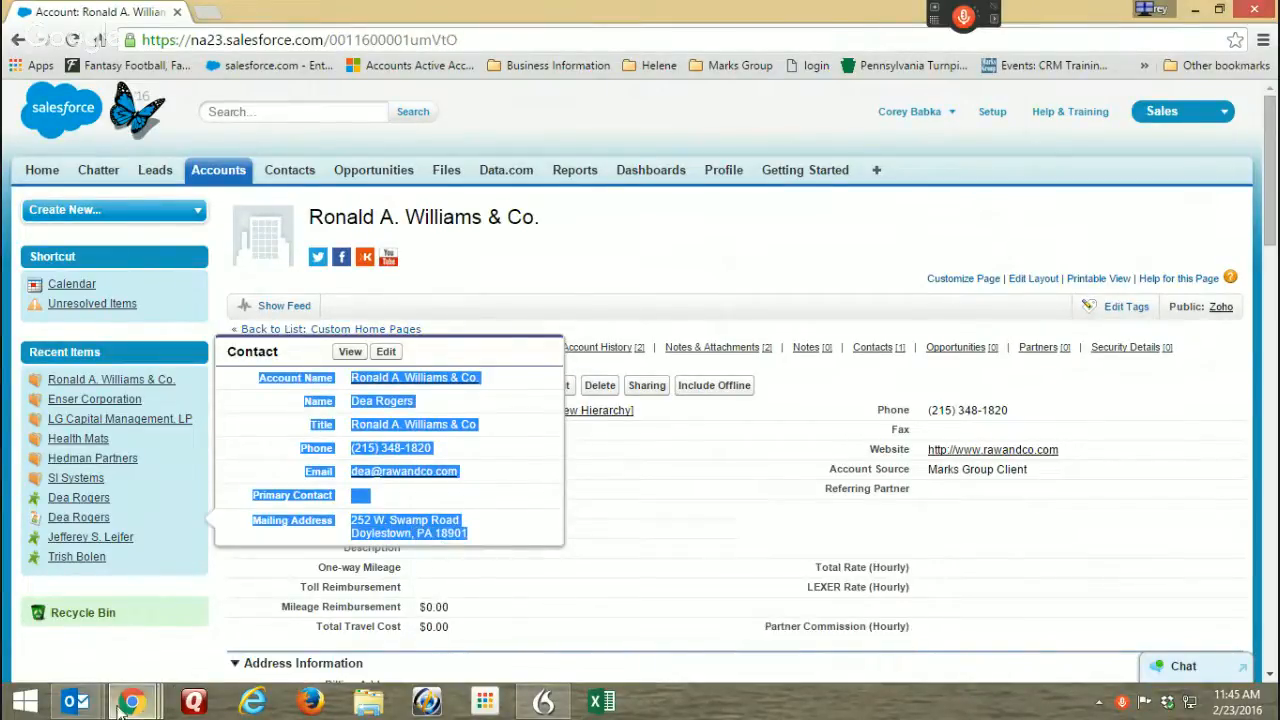
Switch to the Outlook message and paste the copied contact details into its body as a formatted table.
{"action": "left_click", "coordinate": [395, 588]}
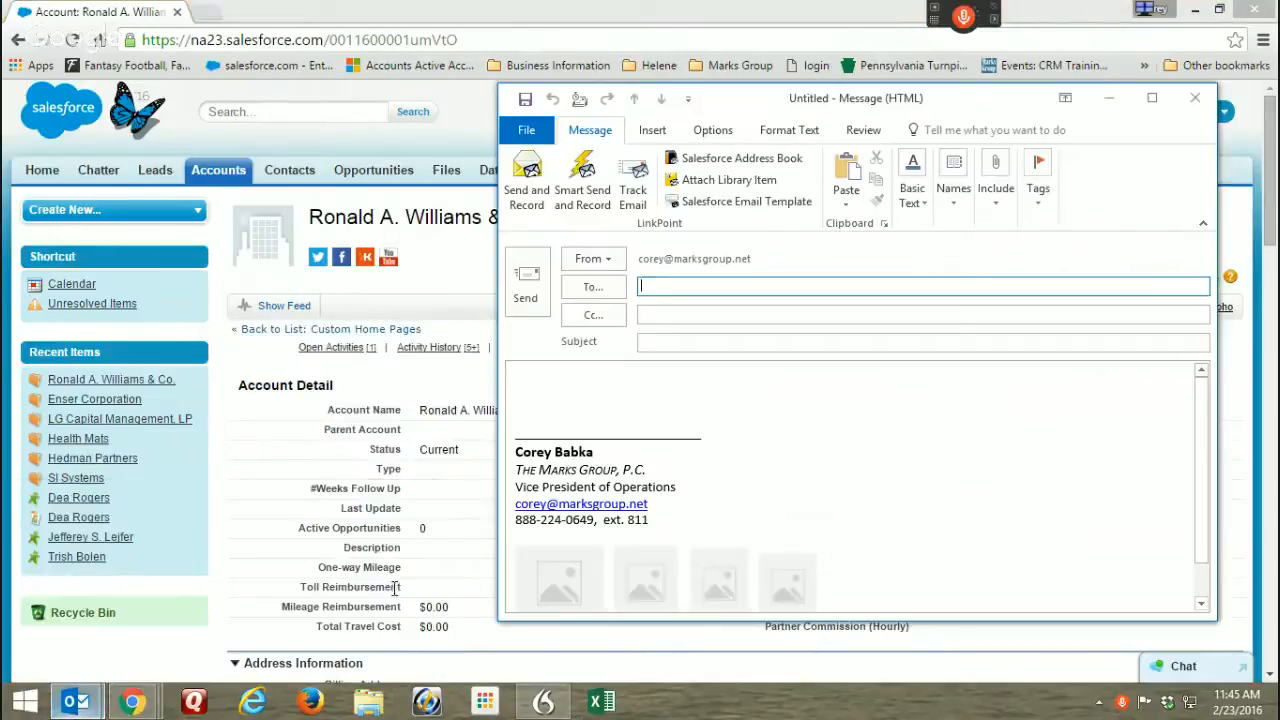
{"action": "left_click", "coordinate": [565, 375]}
{"action": "right_click", "coordinate": [562, 380]}
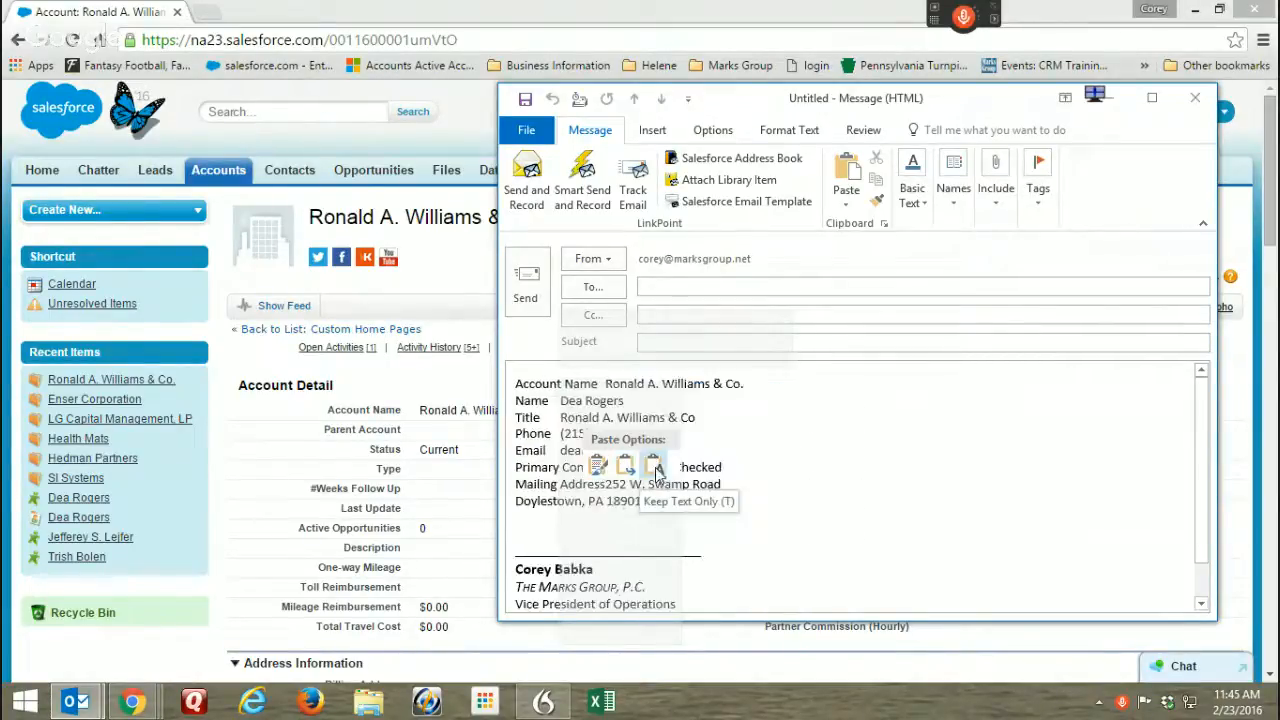
{"action": "left_click", "coordinate": [623, 468]}
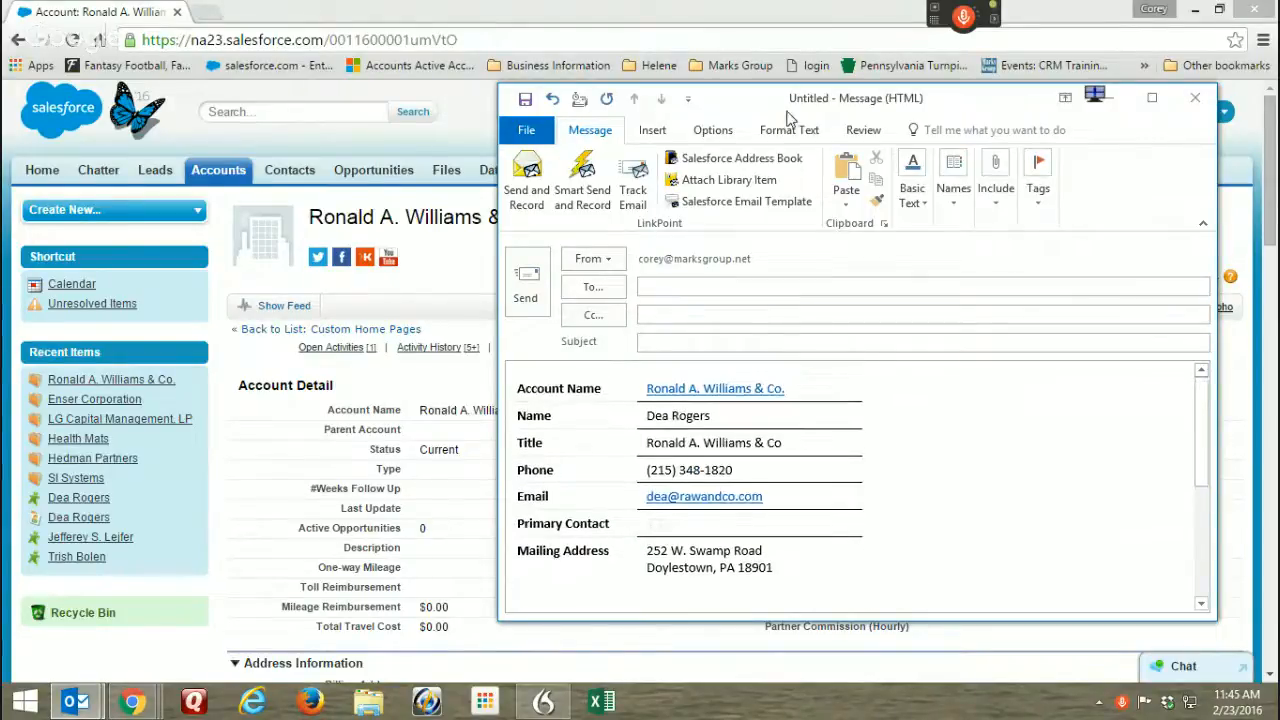
Reposition the message window to show the pasted contact details, and close the message without saving.
{"action": "mouse_move", "coordinate": [774, 104]}
{"action": "left_mouse_down"}
{"action": "mouse_move", "coordinate": [427, 30]}
{"action": "mouse_move", "coordinate": [419, 51]}
{"action": "left_mouse_up"}
{"action": "left_click_drag", "start_coordinate": [309, 568], "coordinate": [312, 628]}
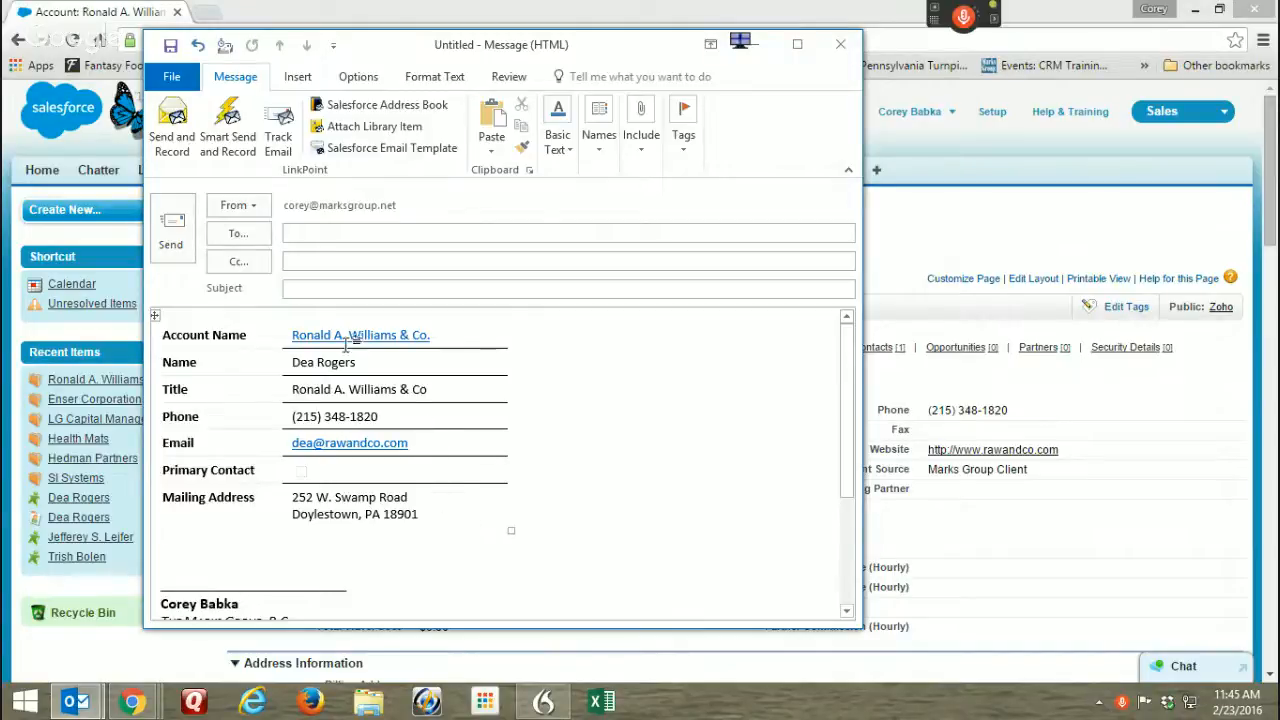
{"action": "left_click", "coordinate": [840, 44]}
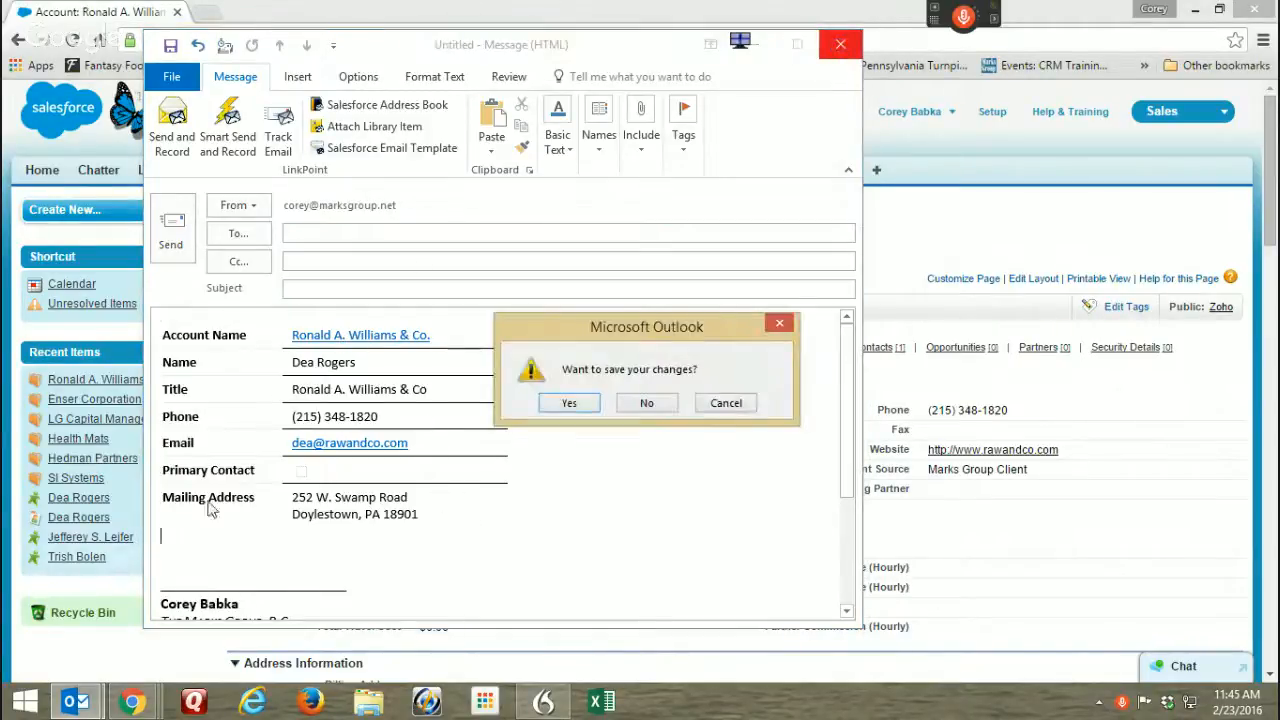
{"action": "left_click", "coordinate": [646, 403]}
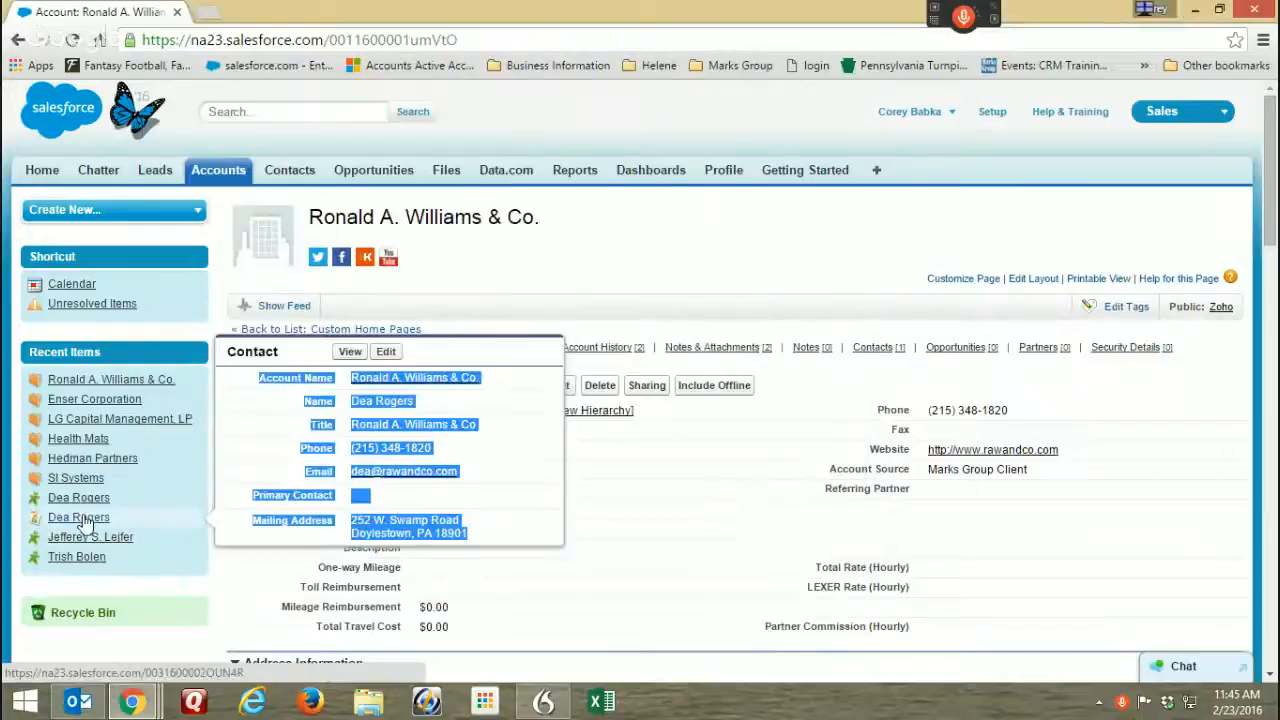
Copy all the details in the Ronald A. Williams & Co. preview, from Account Name to Parent Account.
{"action": "mouse_move", "coordinate": [86, 521]}
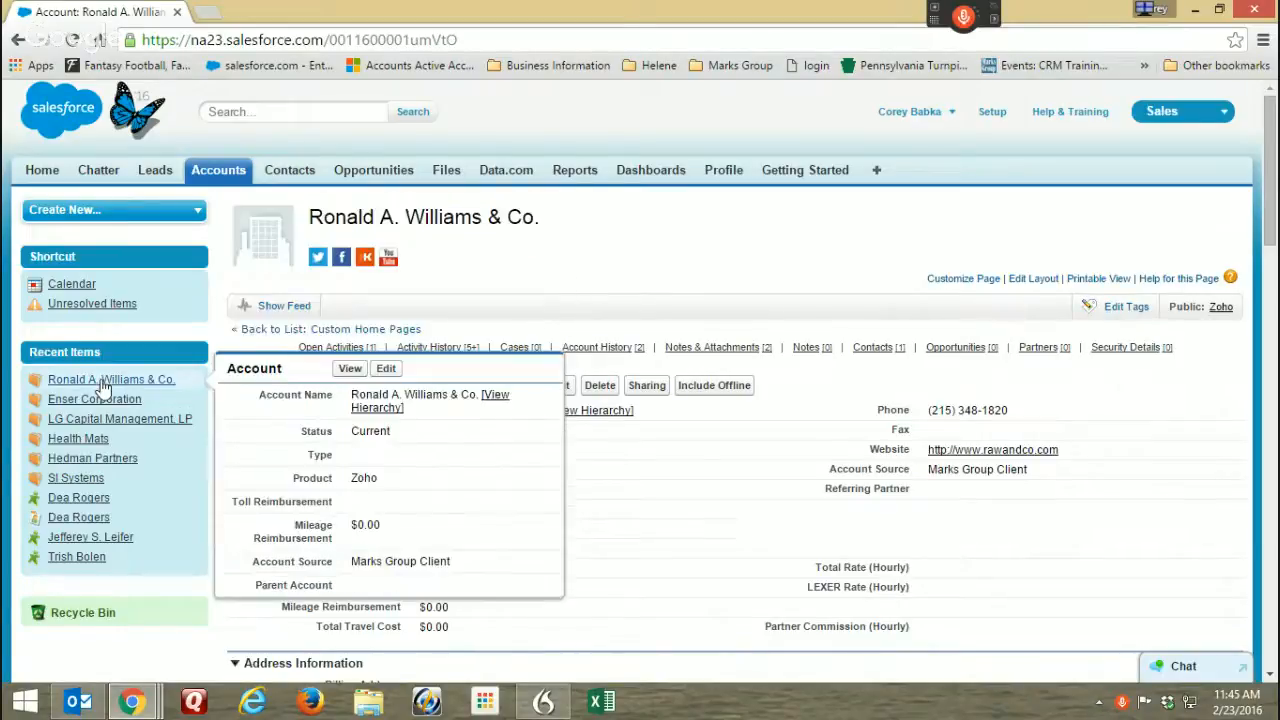
{"action": "mouse_move", "coordinate": [197, 402]}
{"action": "mouse_move", "coordinate": [143, 383]}
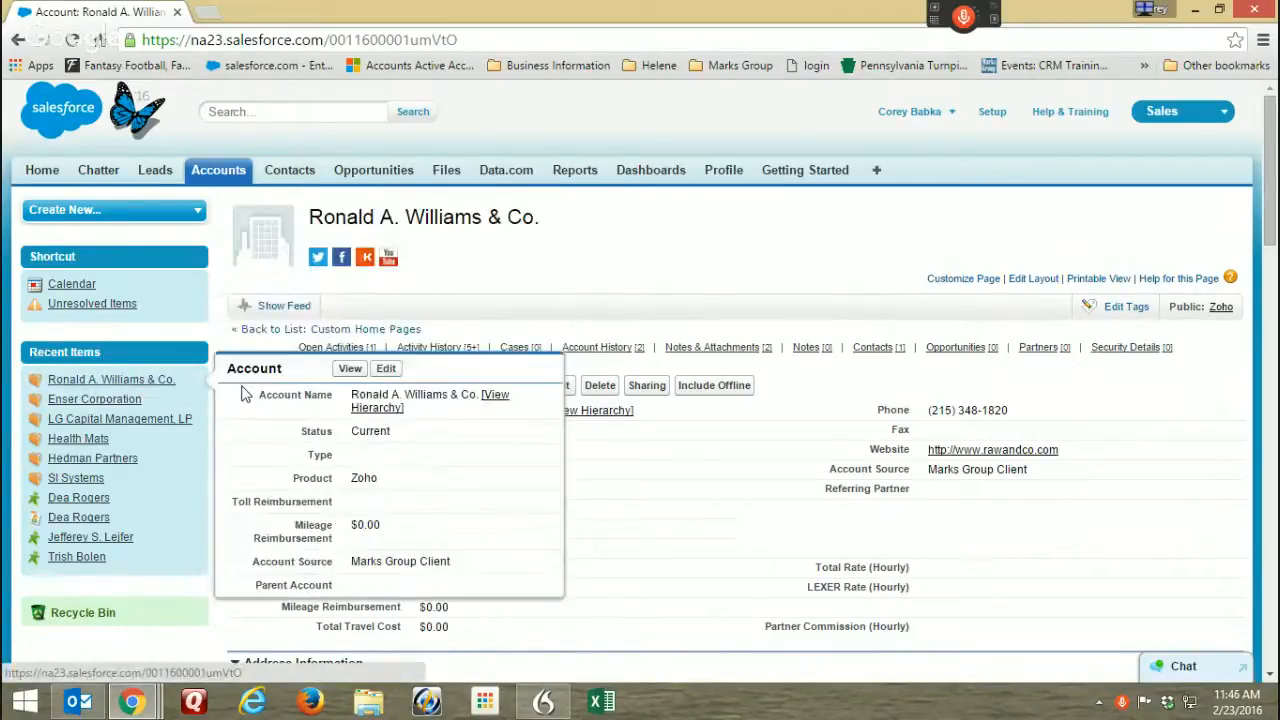
{"action": "left_click_drag", "start_coordinate": [258, 394], "coordinate": [471, 580]}
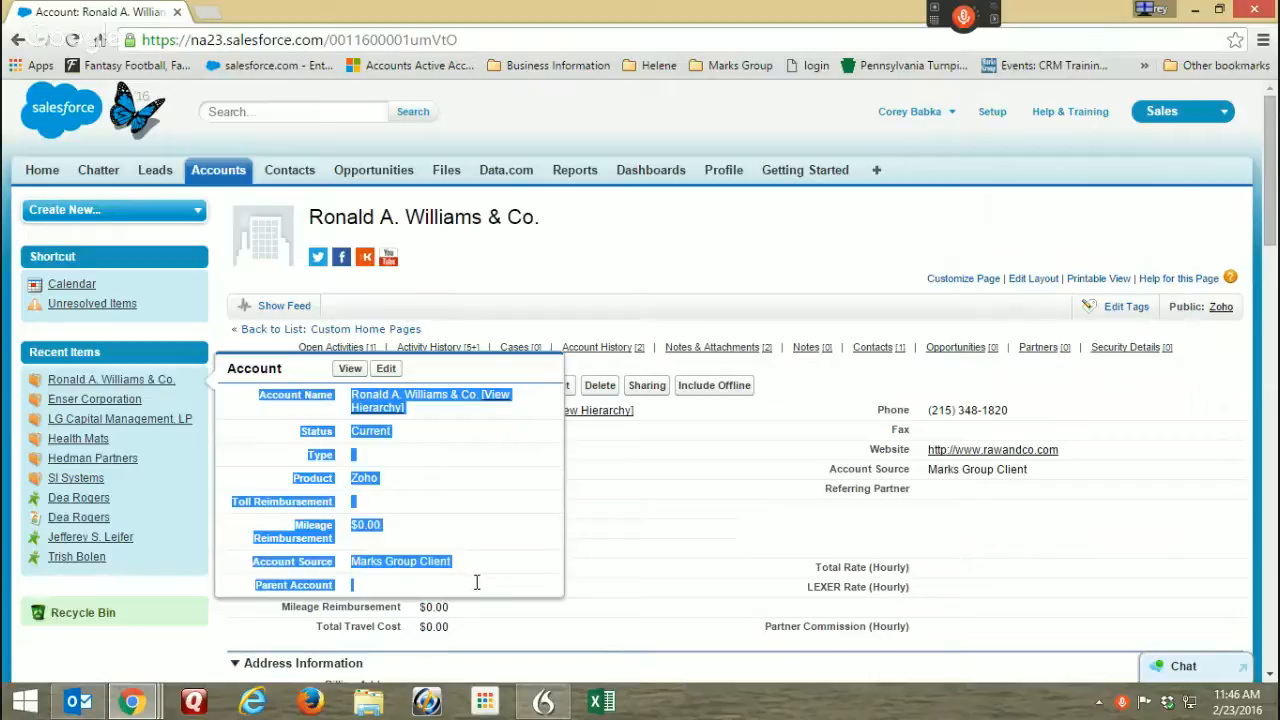
{"action": "right_click", "coordinate": [363, 486]}
{"action": "left_click", "coordinate": [398, 490]}
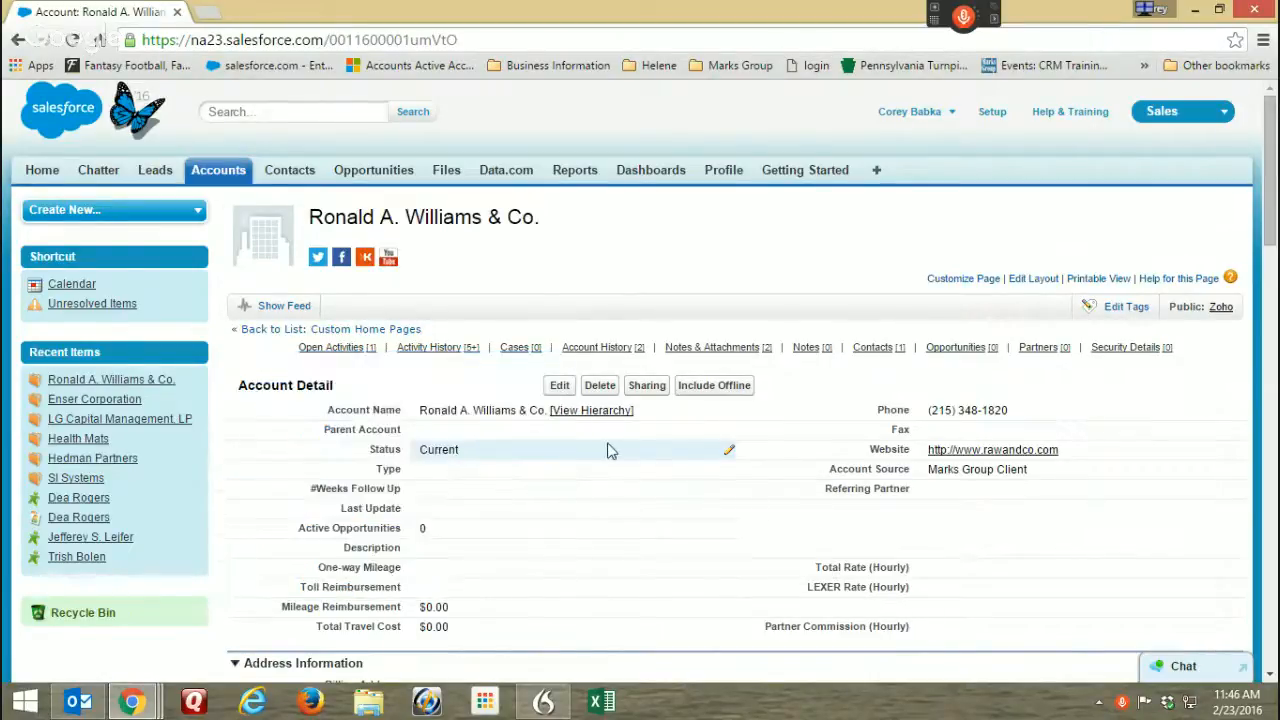
Launch Notepad, place its window over the Salesforce page and paste the copied account details.
{"action": "key", "text": "super+r"}
{"action": "type", "text": "notepad"}
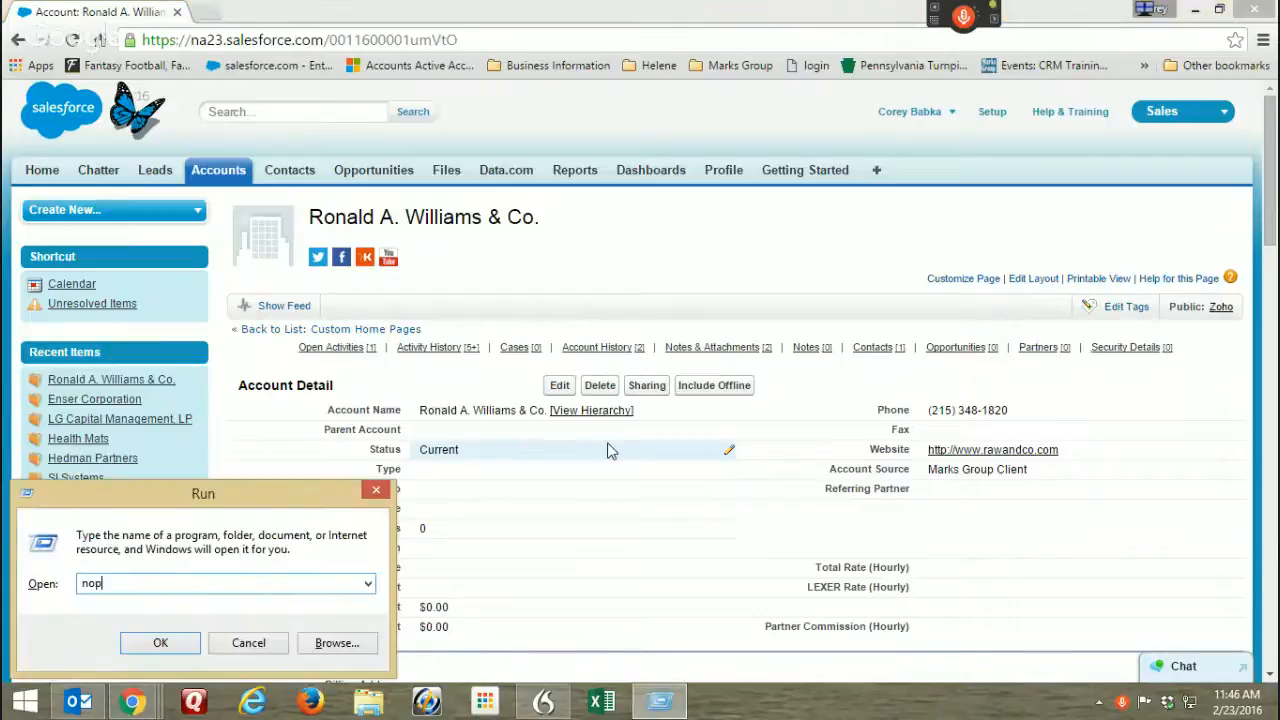
{"action": "key", "text": "Return"}
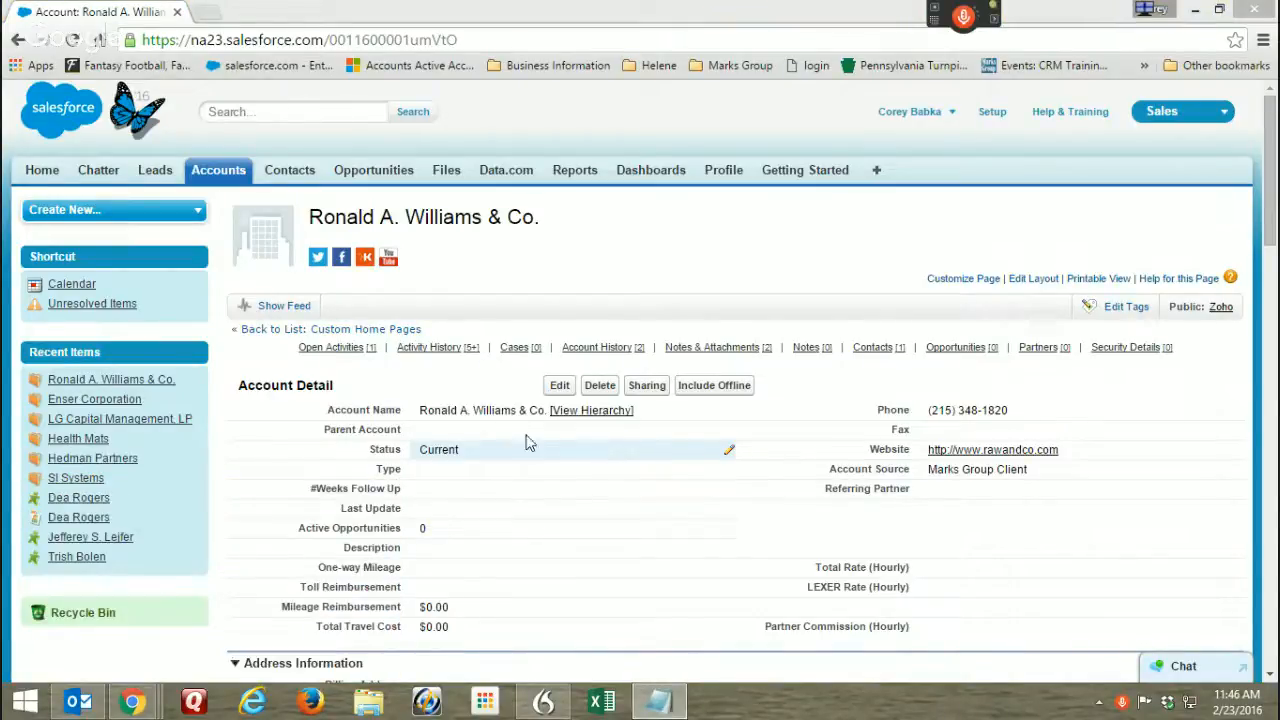
{"action": "left_click_drag", "start_coordinate": [383, 208], "coordinate": [663, 74]}
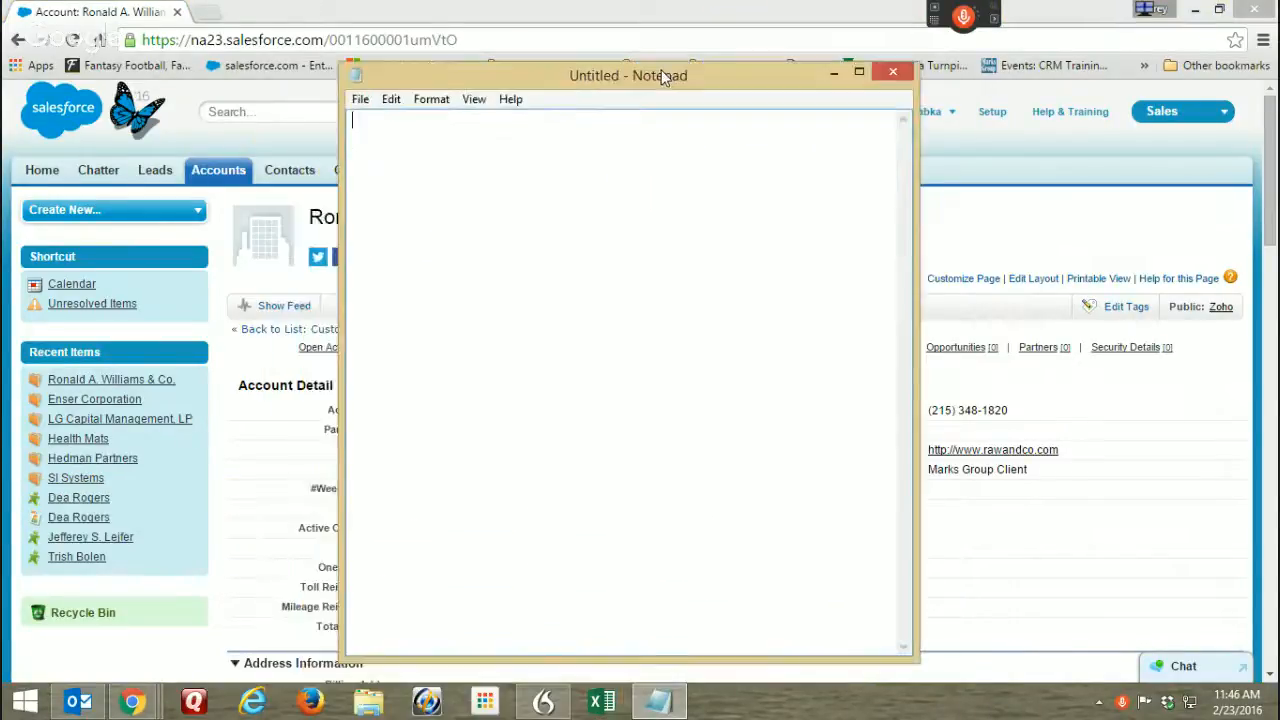
{"action": "key", "text": "ctrl+v"}
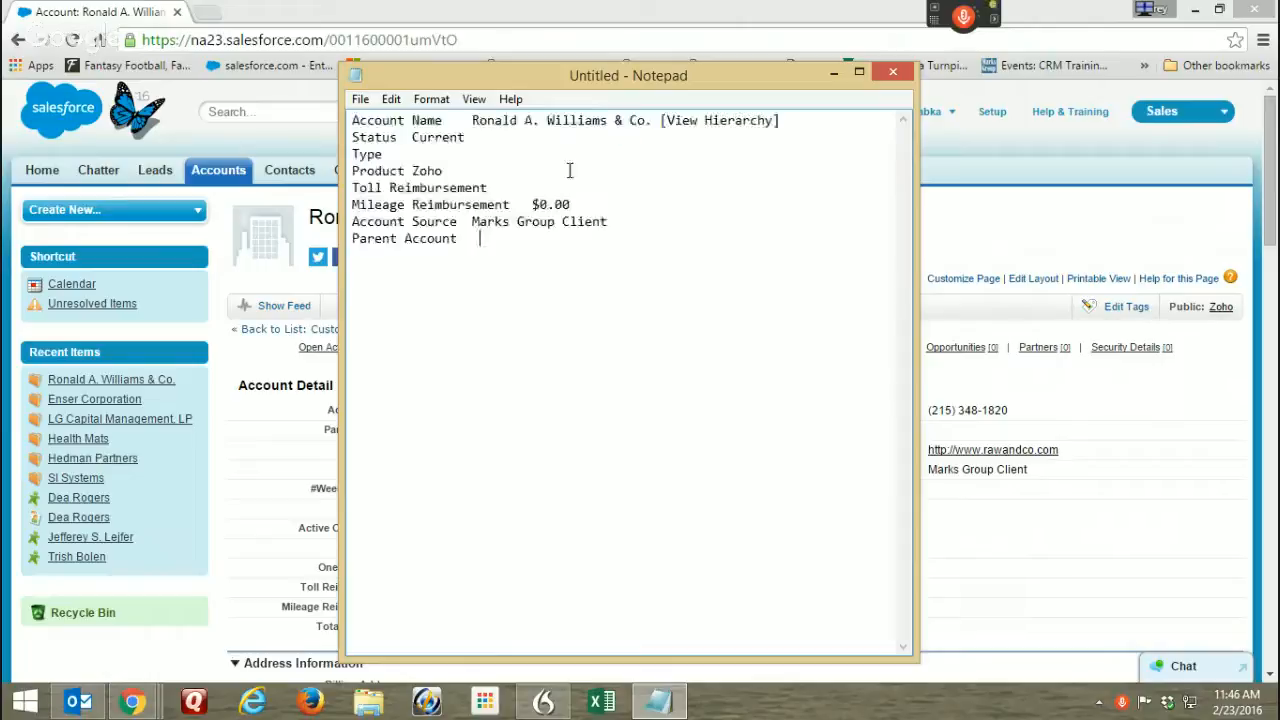
Align the Status and Product values with the account name value, and close Notepad without saving.
{"action": "left_click", "coordinate": [413, 137]}
{"action": "key", "text": "Tab"}
{"action": "left_click", "coordinate": [411, 171]}
{"action": "key", "text": "Tab"}
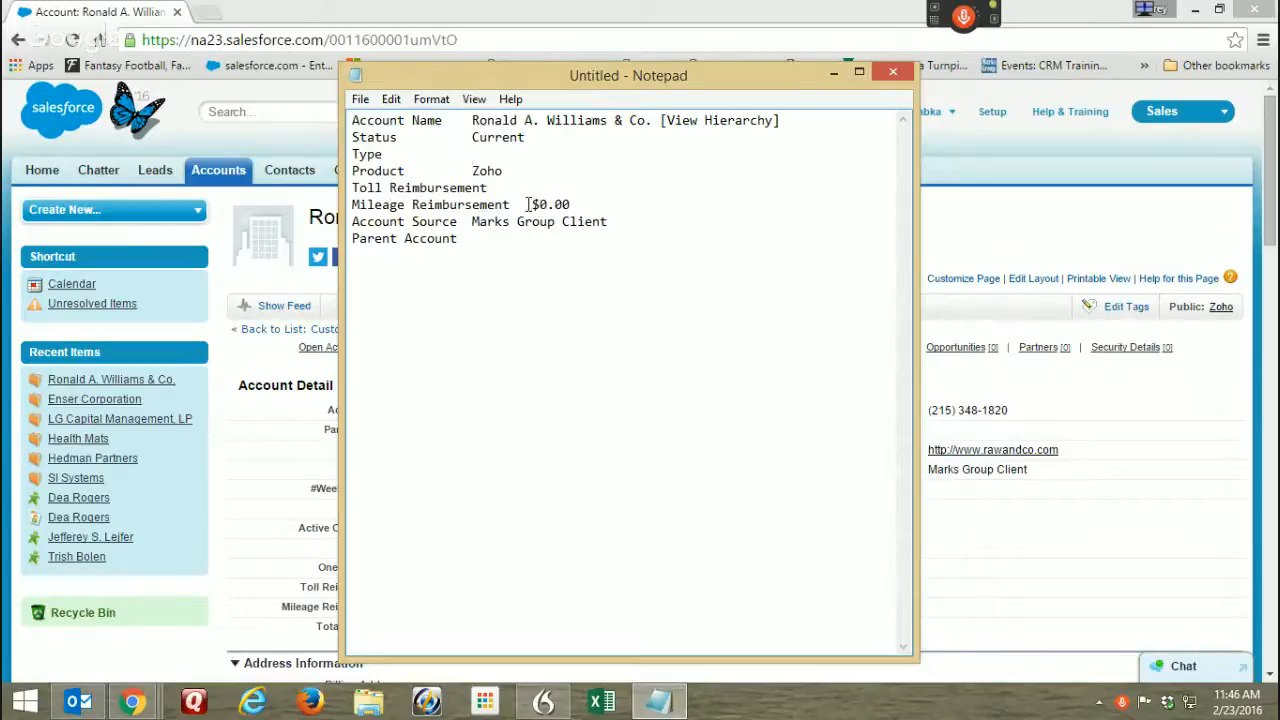
{"action": "left_click", "coordinate": [894, 71]}
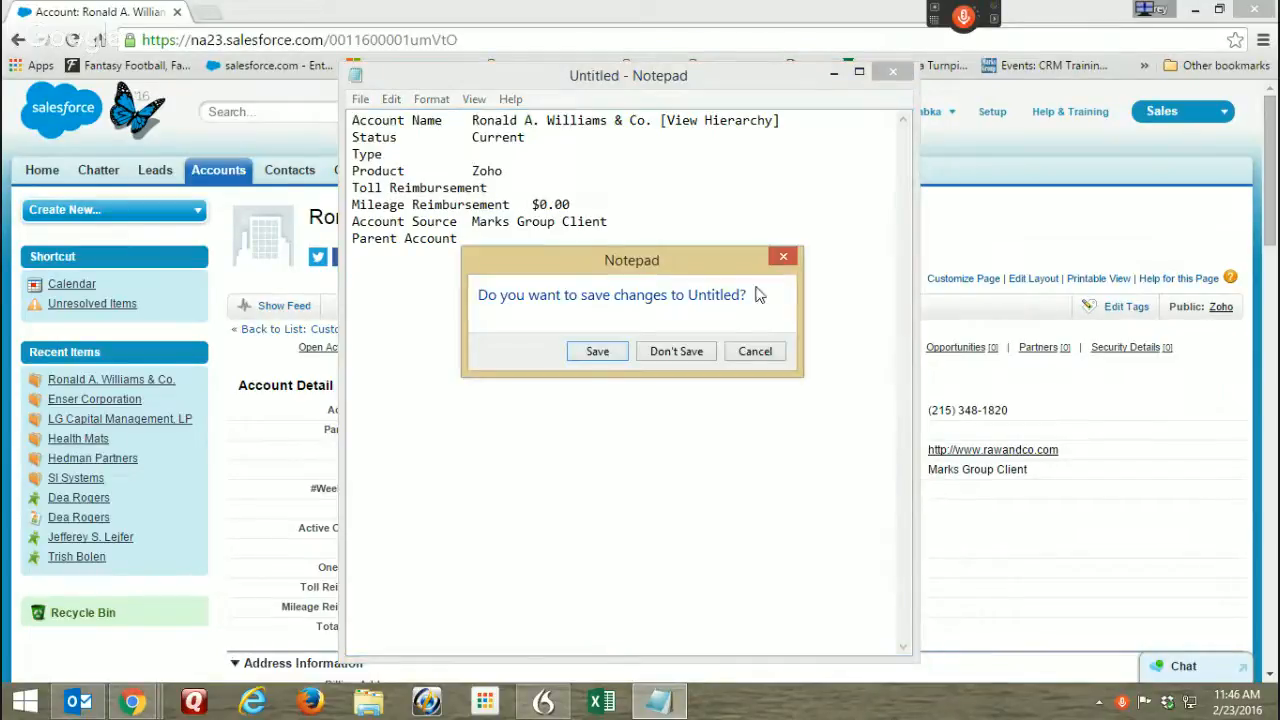
{"action": "left_click", "coordinate": [690, 352]}
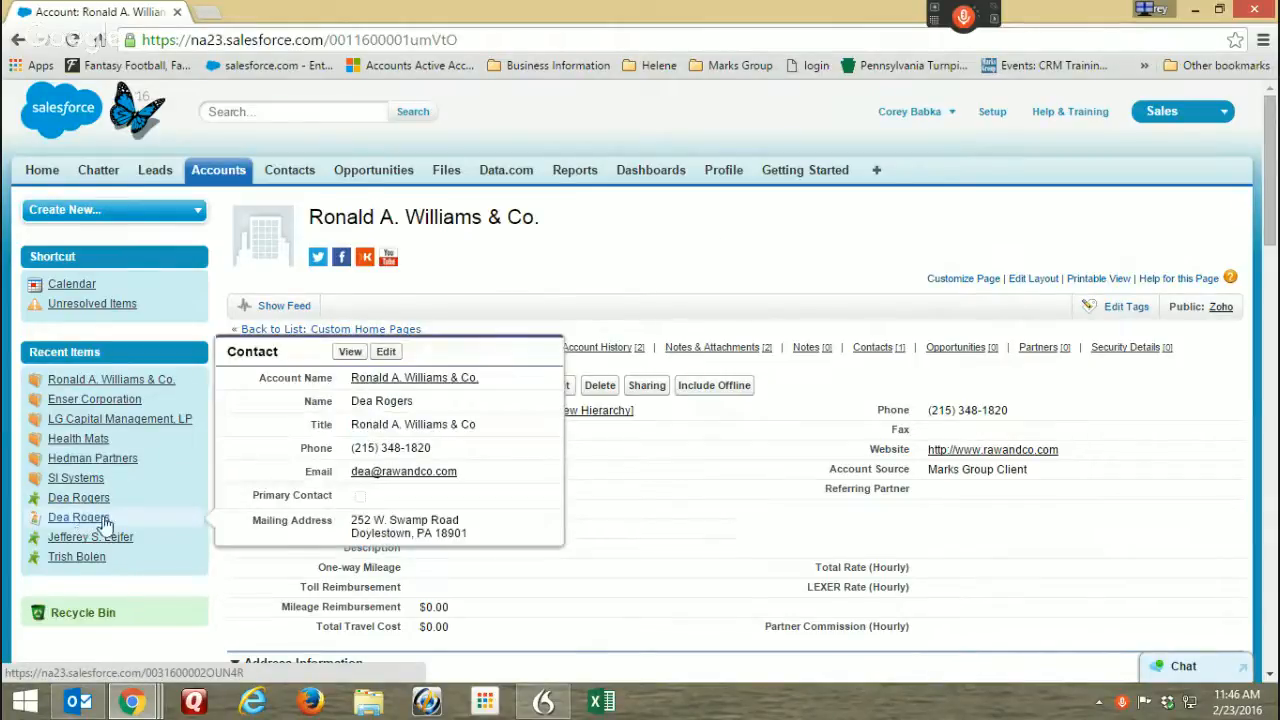
Open the account page layout for editing and look at its Mini Console View without changing the relationship fields.
{"action": "left_click", "coordinate": [1020, 280]}
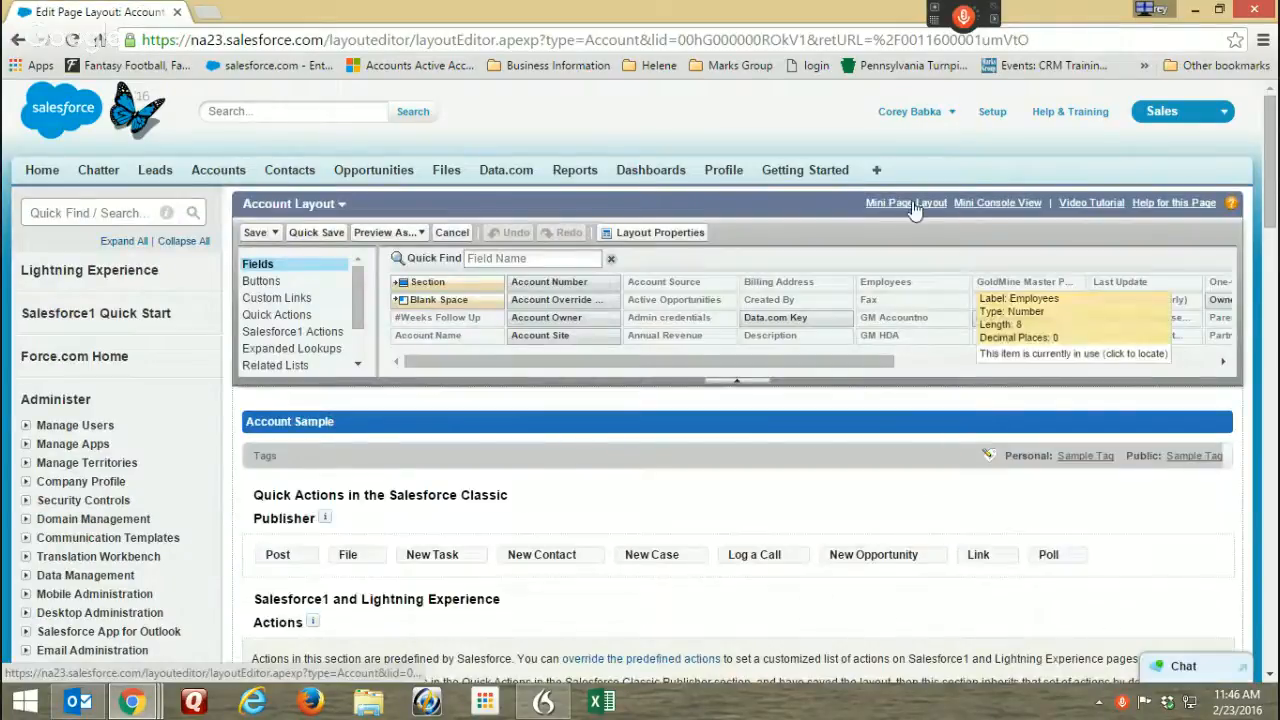
{"action": "left_click", "coordinate": [987, 204]}
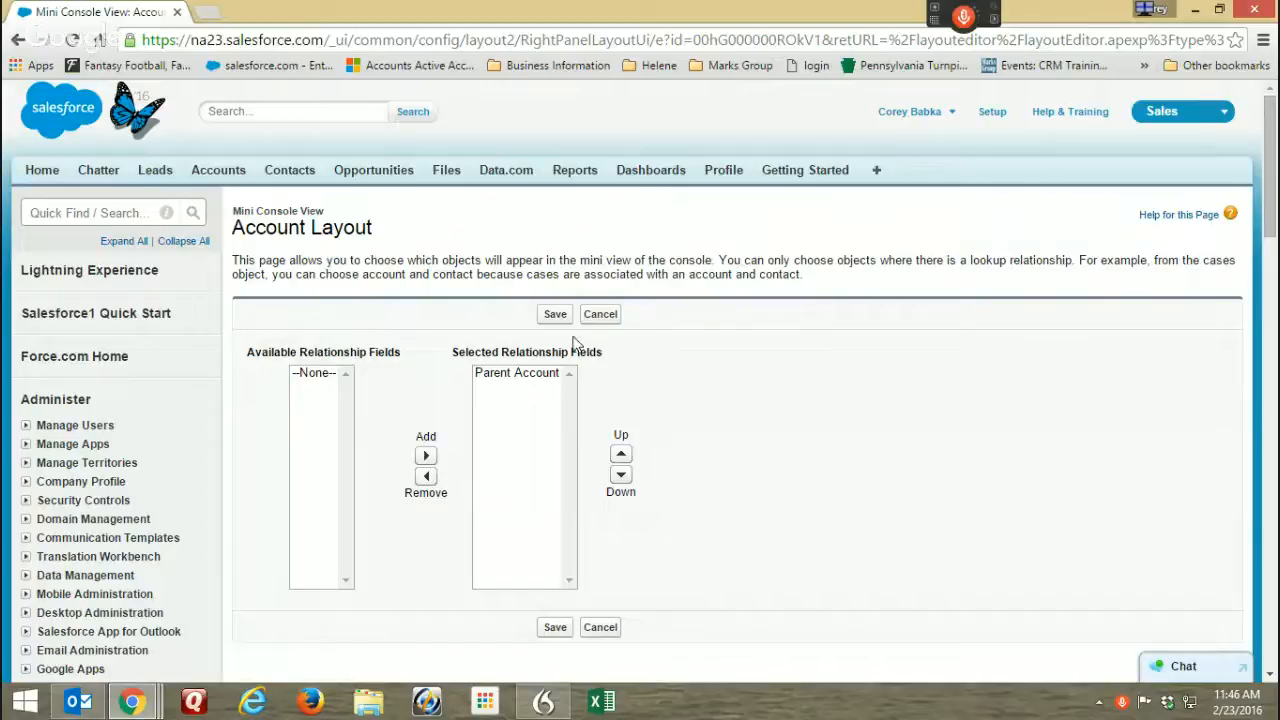
{"action": "left_click", "coordinate": [601, 316]}
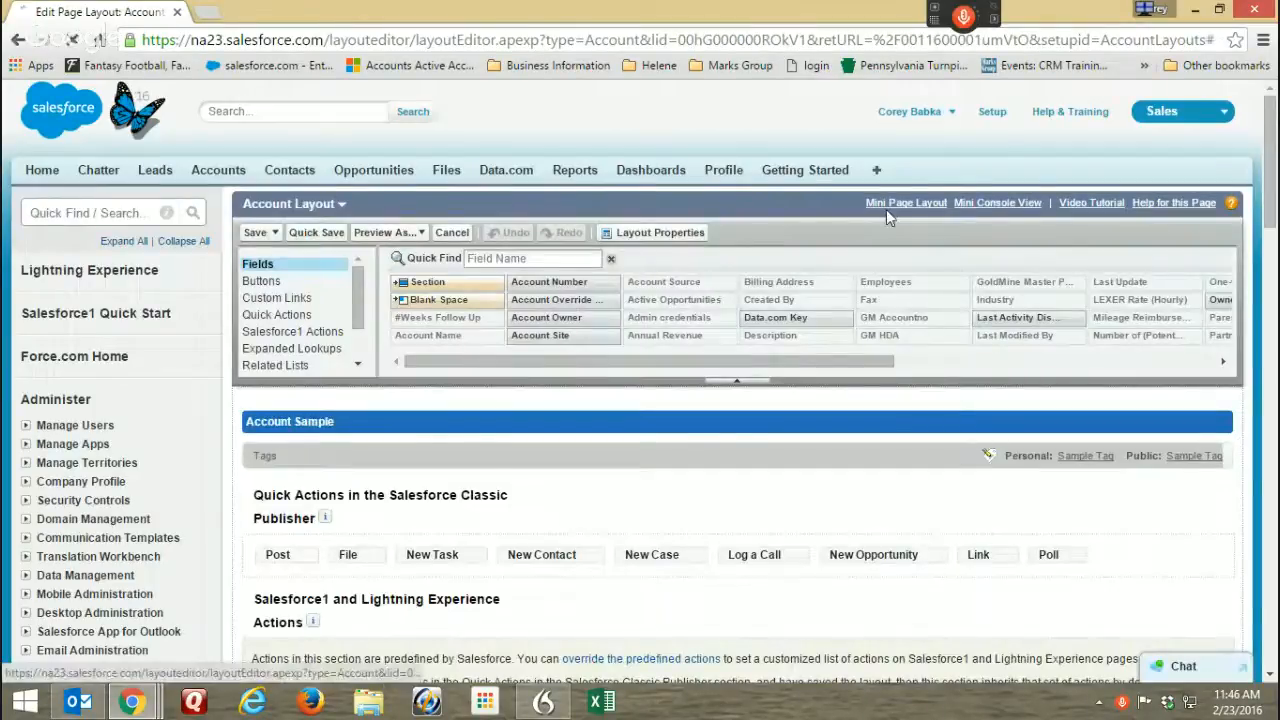
Add the Billing Address field to the account's mini page layout and place it directly below Status.
{"action": "left_click", "coordinate": [895, 203]}
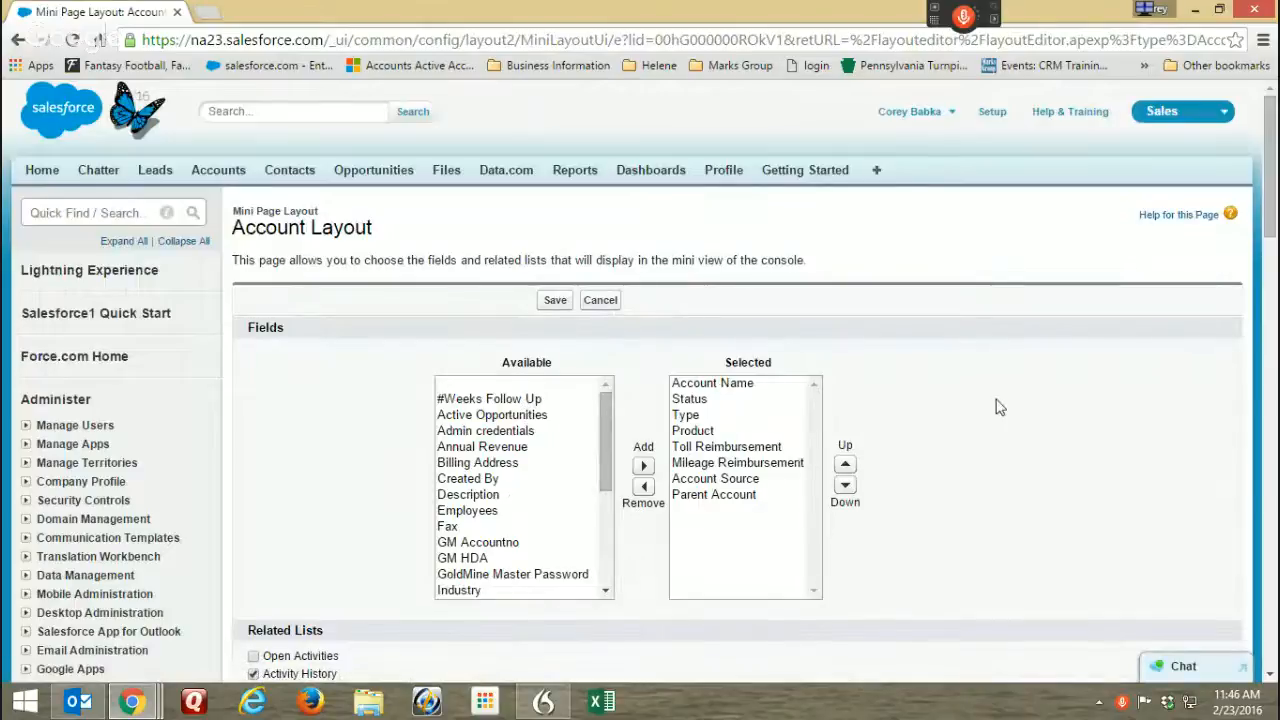
{"action": "left_click", "coordinate": [465, 466]}
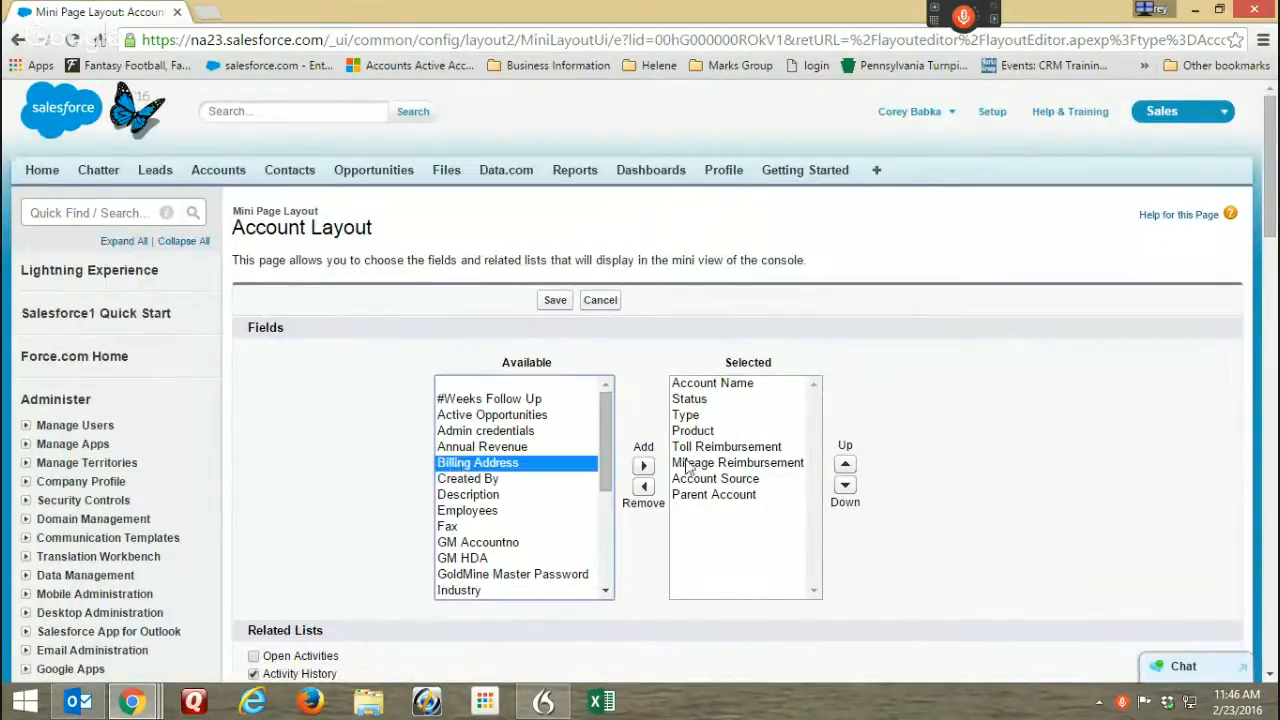
{"action": "left_click", "coordinate": [643, 465]}
{"action": "left_click", "coordinate": [845, 466]}
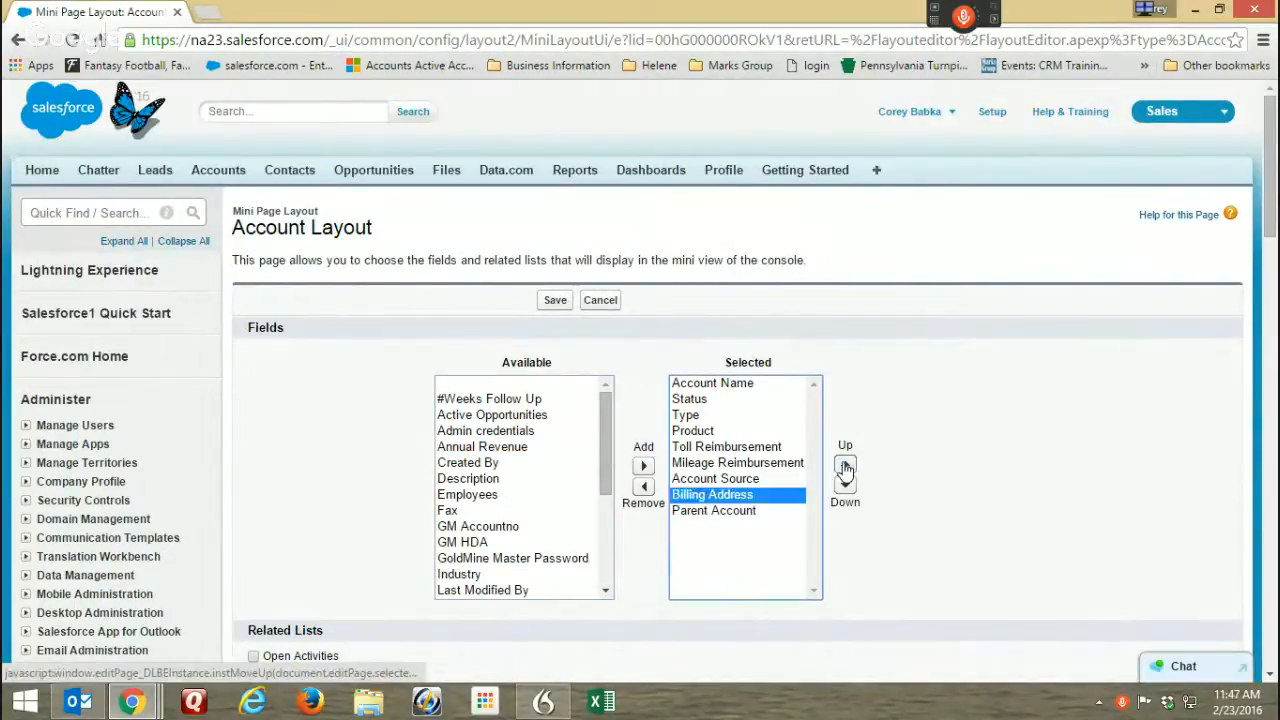
{"action": "left_click", "coordinate": [845, 466]}
{"action": "left_click", "coordinate": [845, 466]}
{"action": "left_click", "coordinate": [845, 466]}
{"action": "left_click", "coordinate": [845, 466]}
{"action": "left_click", "coordinate": [845, 466]}
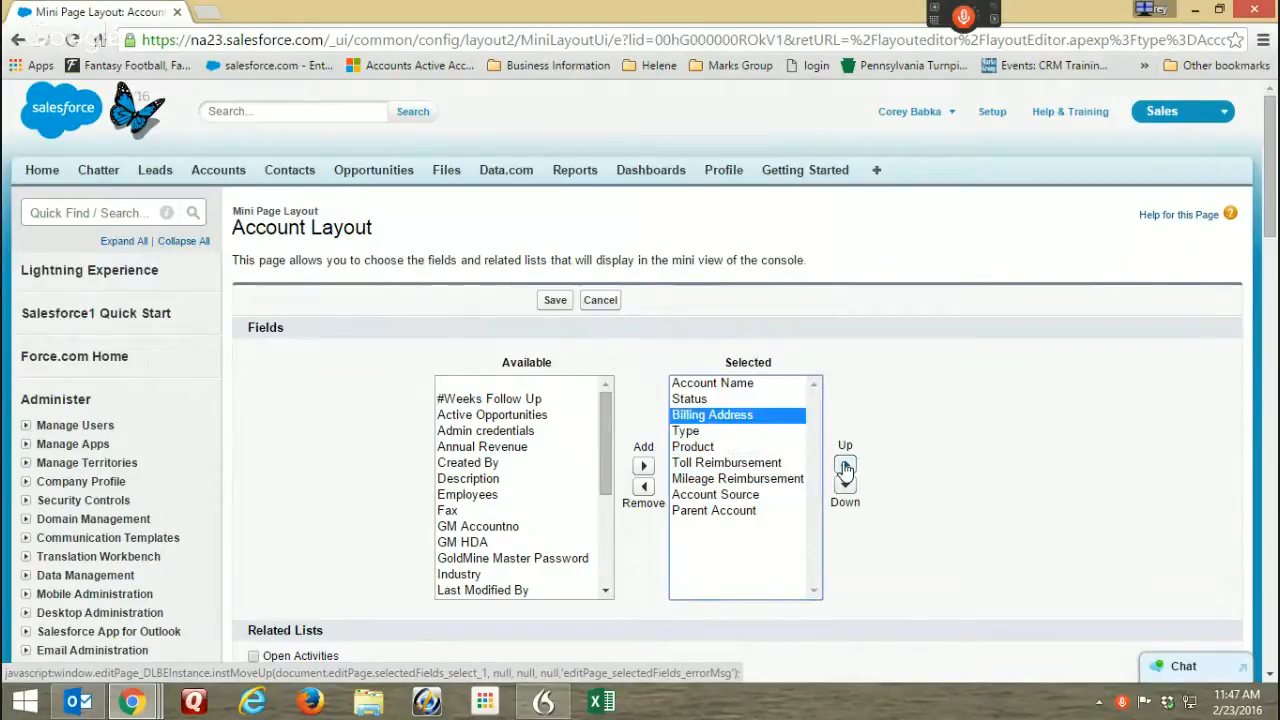
Remove the Type field from the account's mini page layout and save the layout.
{"action": "left_click", "coordinate": [686, 432]}
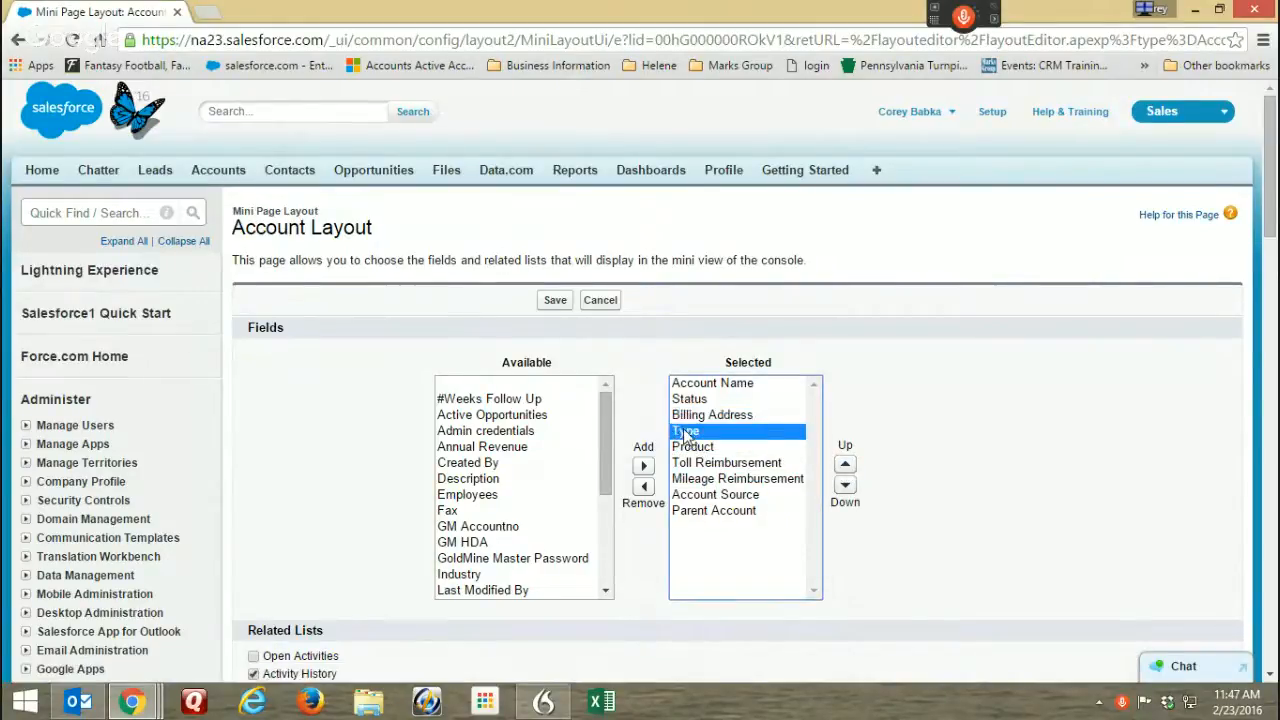
{"action": "left_click", "coordinate": [643, 486]}
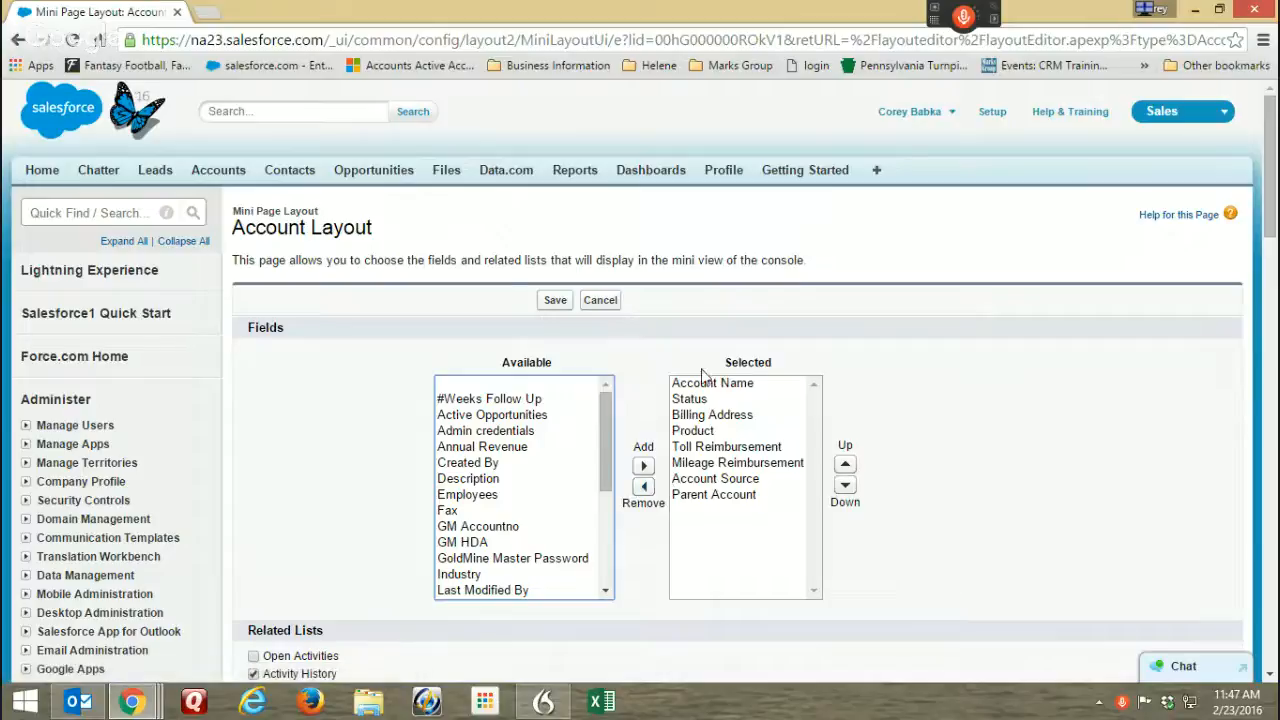
{"action": "left_click", "coordinate": [557, 302]}
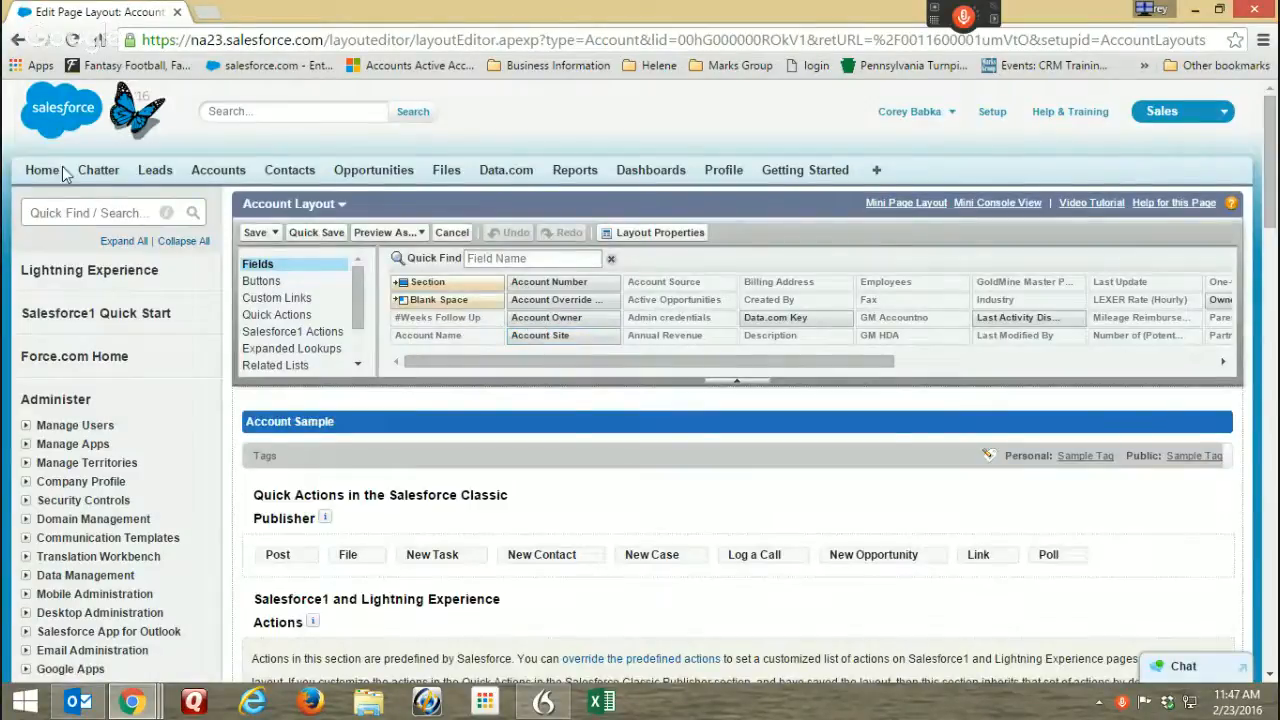
Preview the Ronald A. Williams & Co. account from the home page's recent items and highlight its Account Source and Parent Account rows.
{"action": "left_click", "coordinate": [63, 172]}
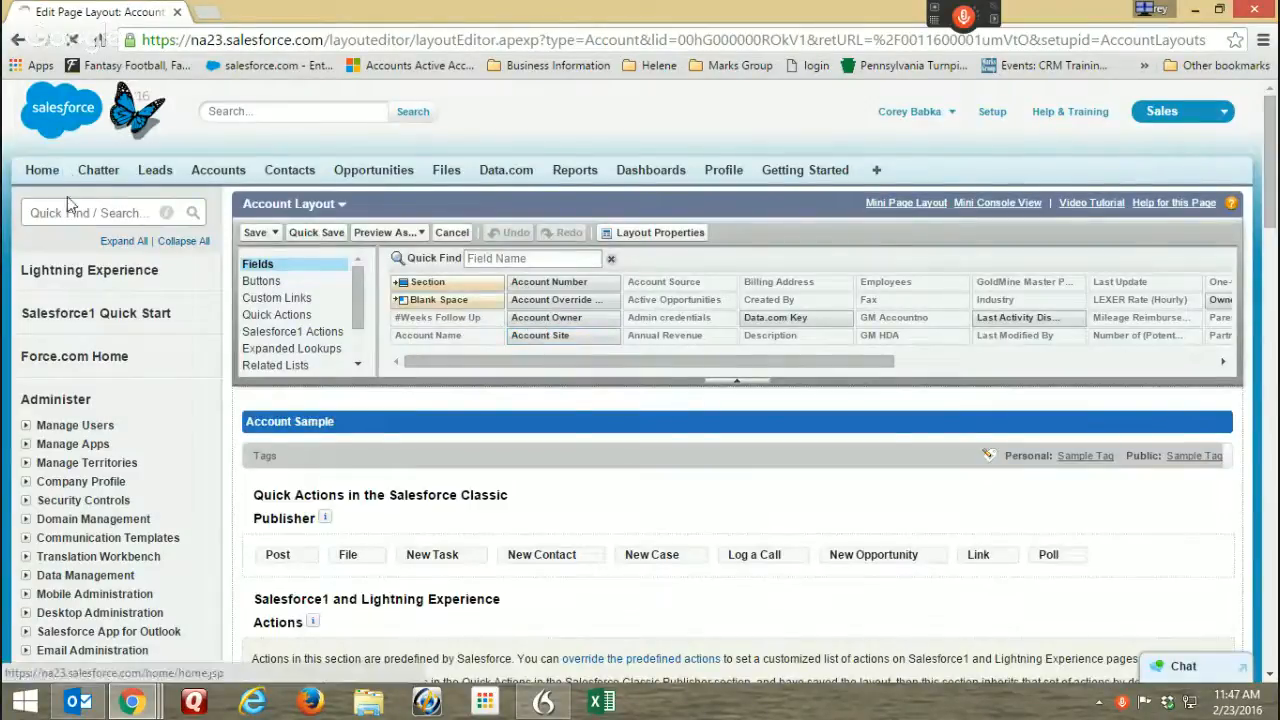
{"action": "scroll", "coordinate": [185, 370], "scroll_direction": "down", "scroll_amount": 2}
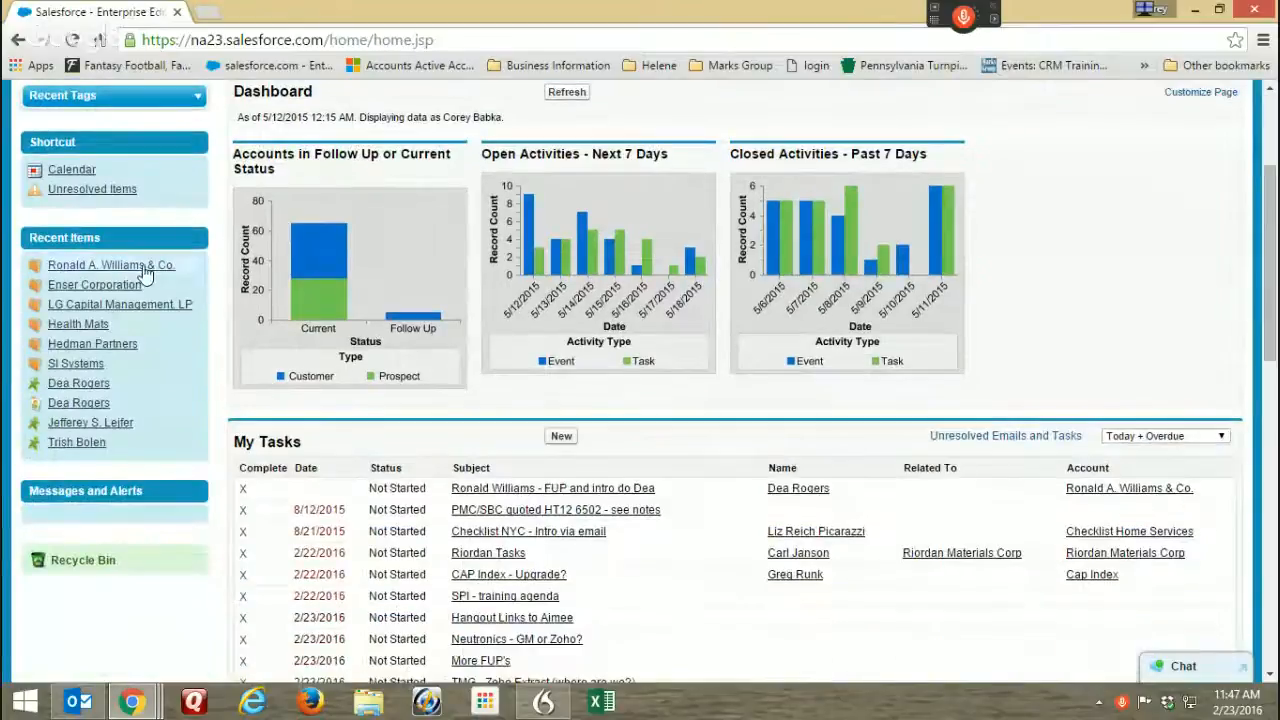
{"action": "mouse_move", "coordinate": [150, 268]}
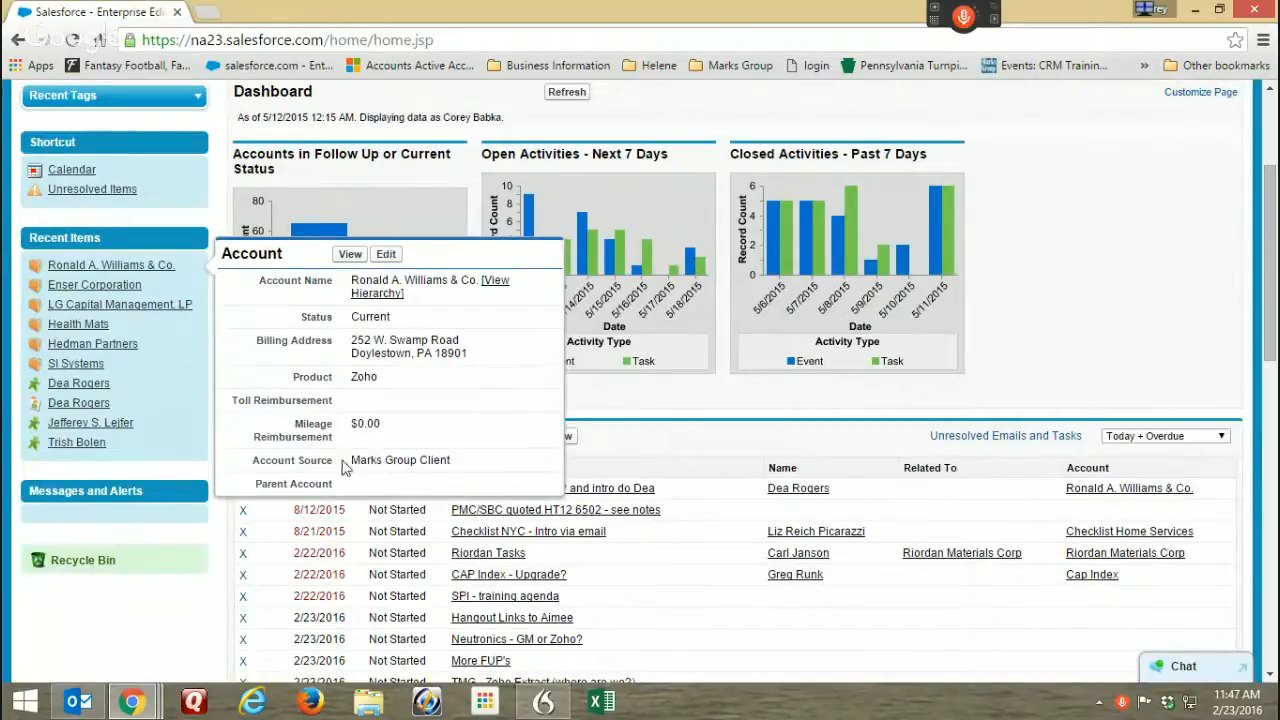
{"action": "left_click_drag", "start_coordinate": [355, 486], "coordinate": [256, 462]}
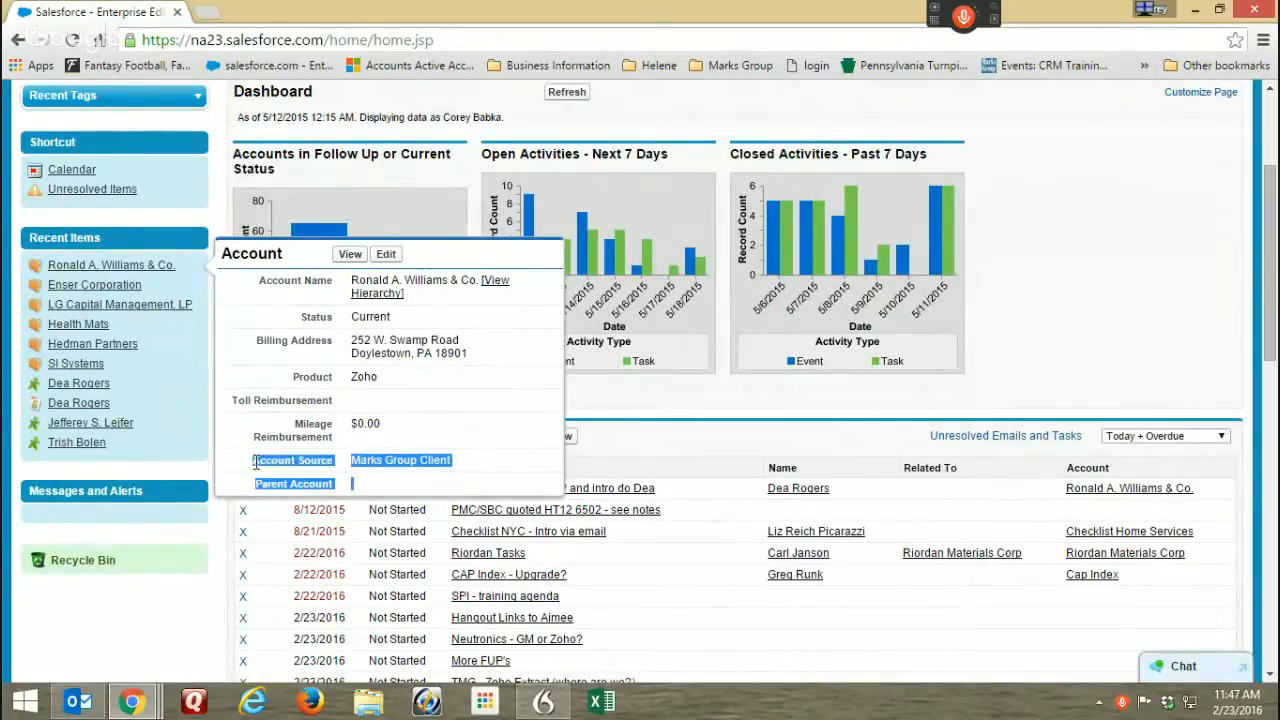
{"action": "left_click", "coordinate": [503, 464]}
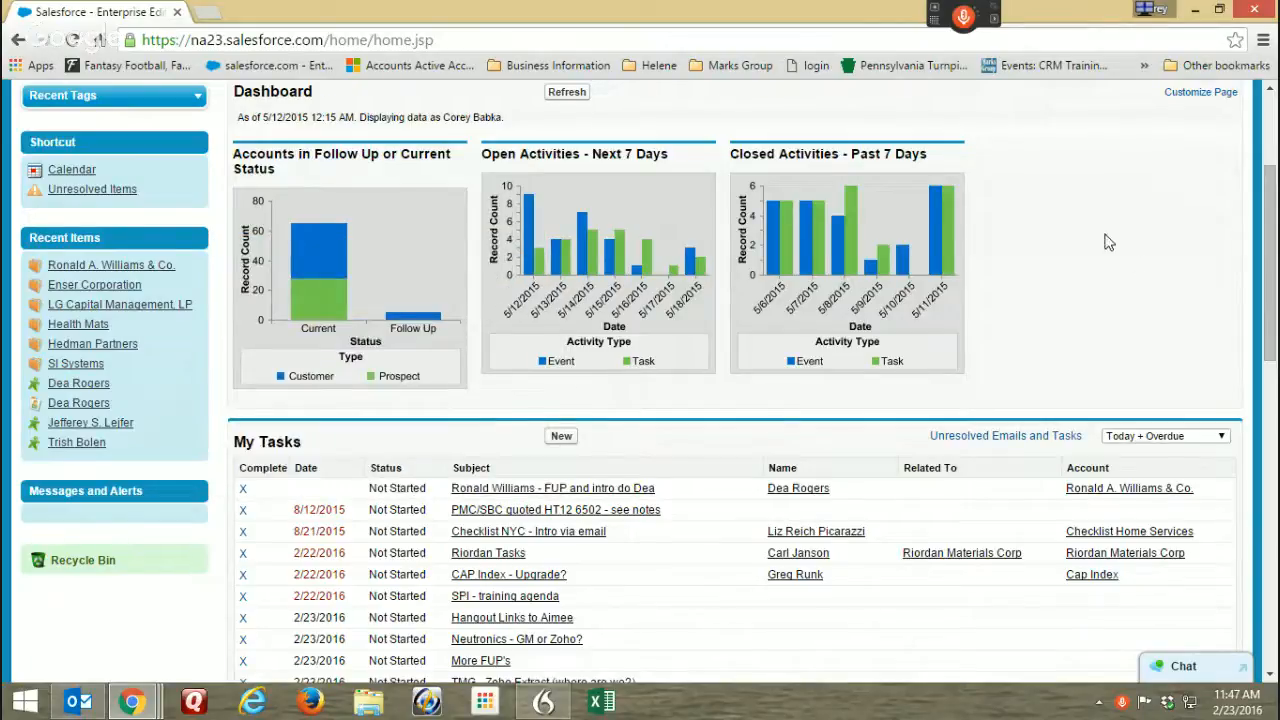
{"action": "scroll", "coordinate": [1064, 219], "scroll_direction": "up", "scroll_amount": 2}
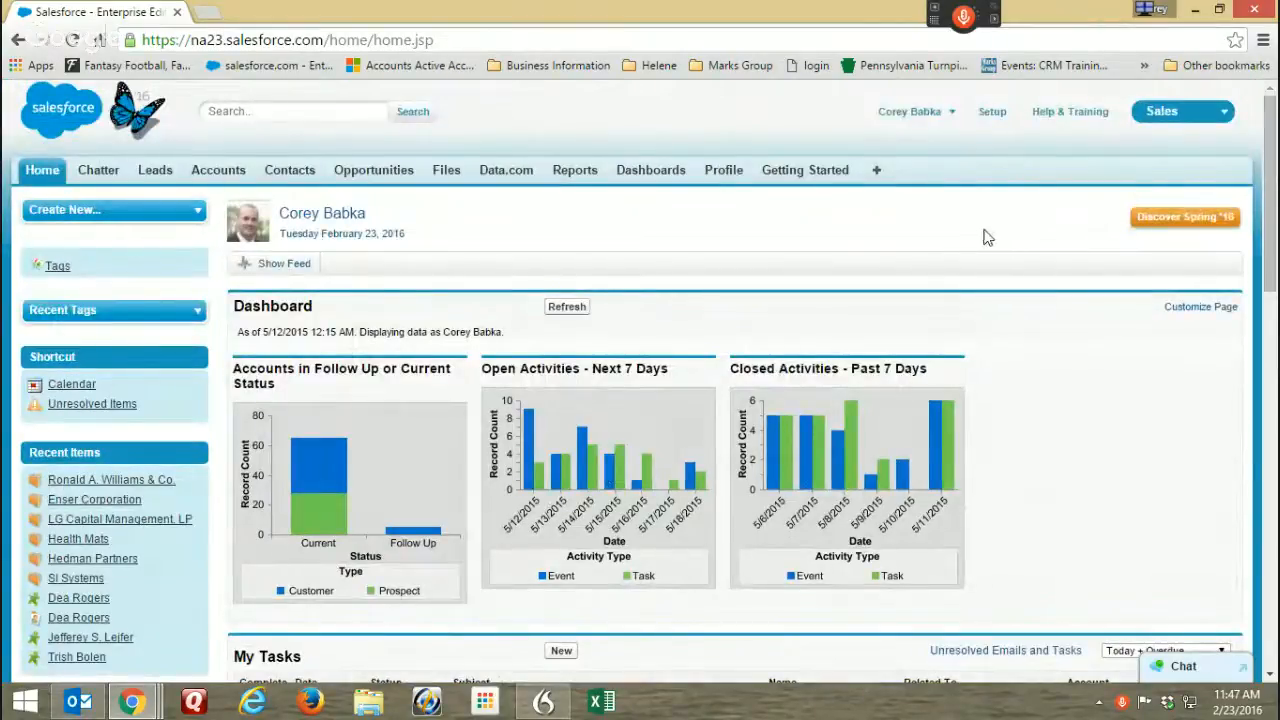
{"action": "scroll", "coordinate": [940, 228], "scroll_direction": "down", "scroll_amount": 1}
{"action": "scroll", "coordinate": [932, 226], "scroll_direction": "down", "scroll_amount": 2}
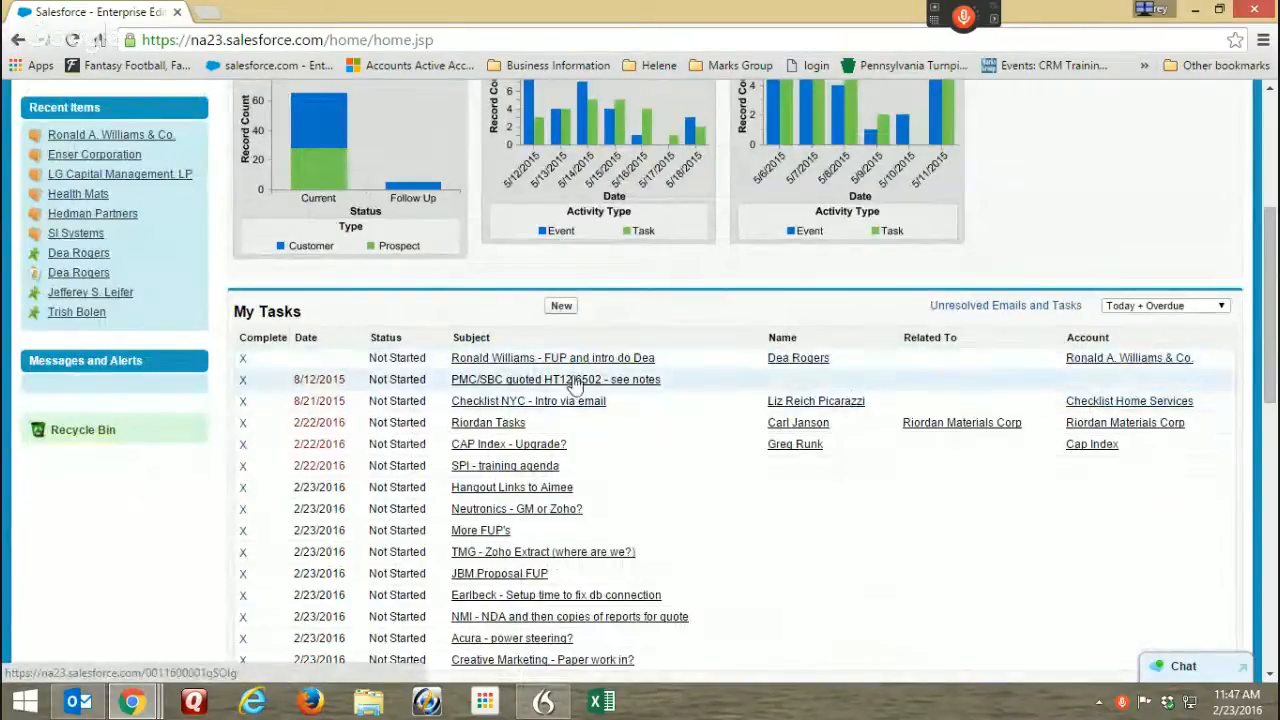
{"action": "scroll", "coordinate": [1107, 160], "scroll_direction": "up", "scroll_amount": 3}
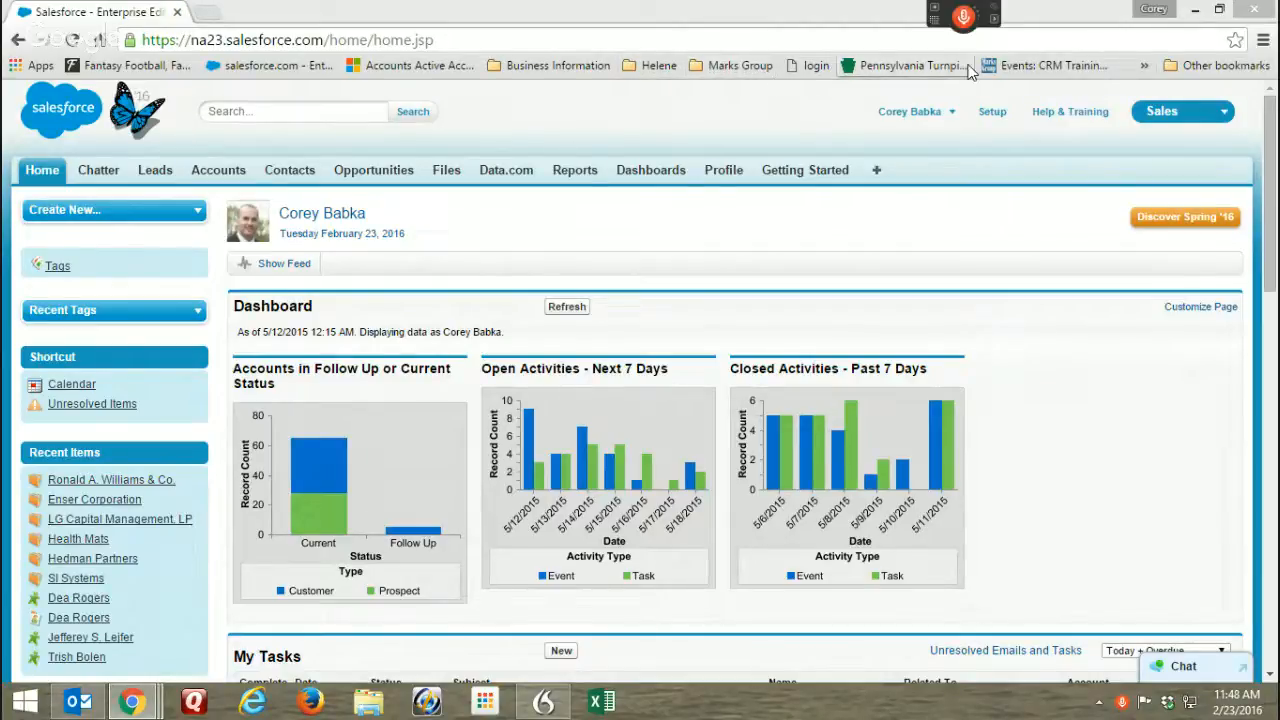
Go to the Marks Group website's bookmarked events page, visit the site's home page and return to Events.
{"action": "left_click", "coordinate": [1050, 65]}
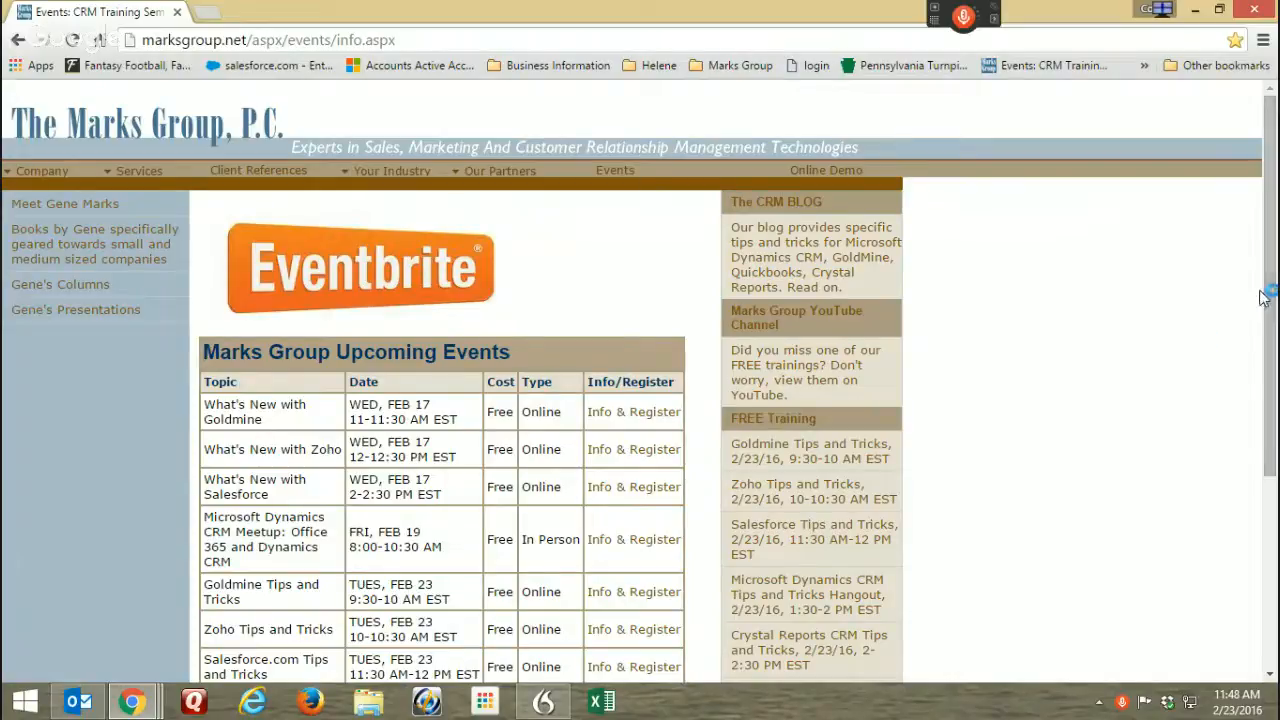
{"action": "left_click", "coordinate": [163, 118]}
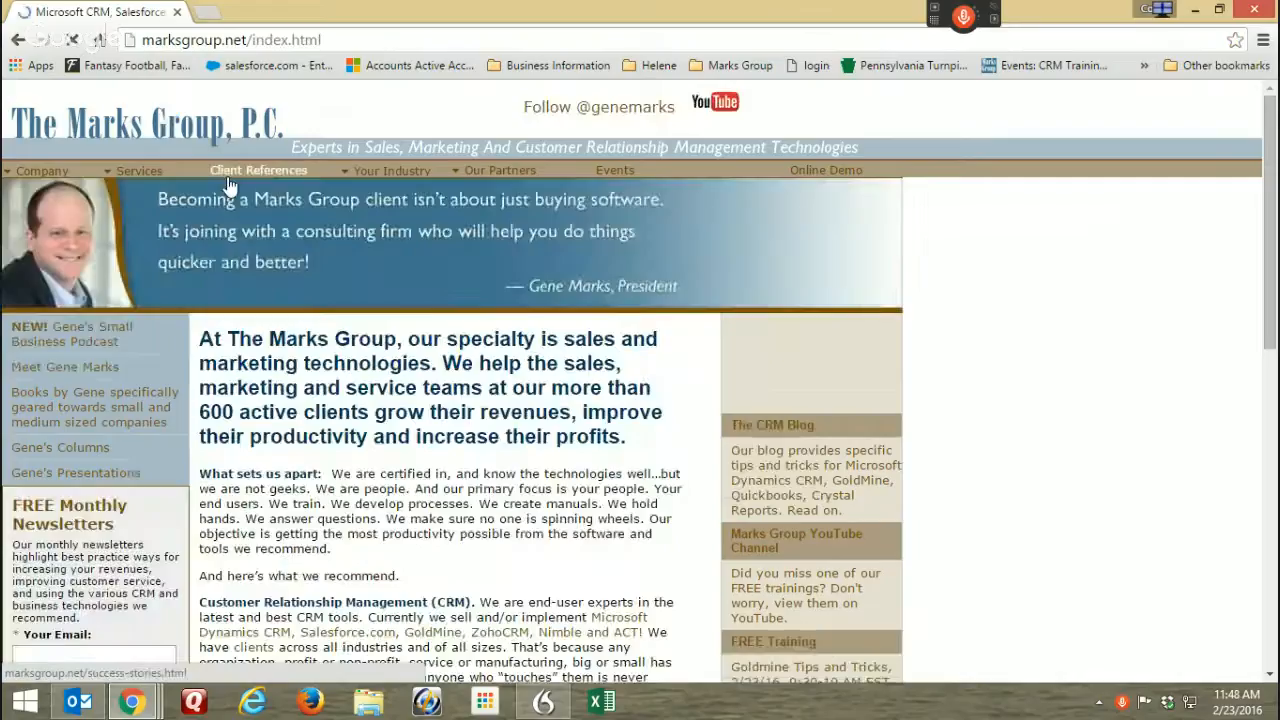
{"action": "left_click", "coordinate": [608, 173]}
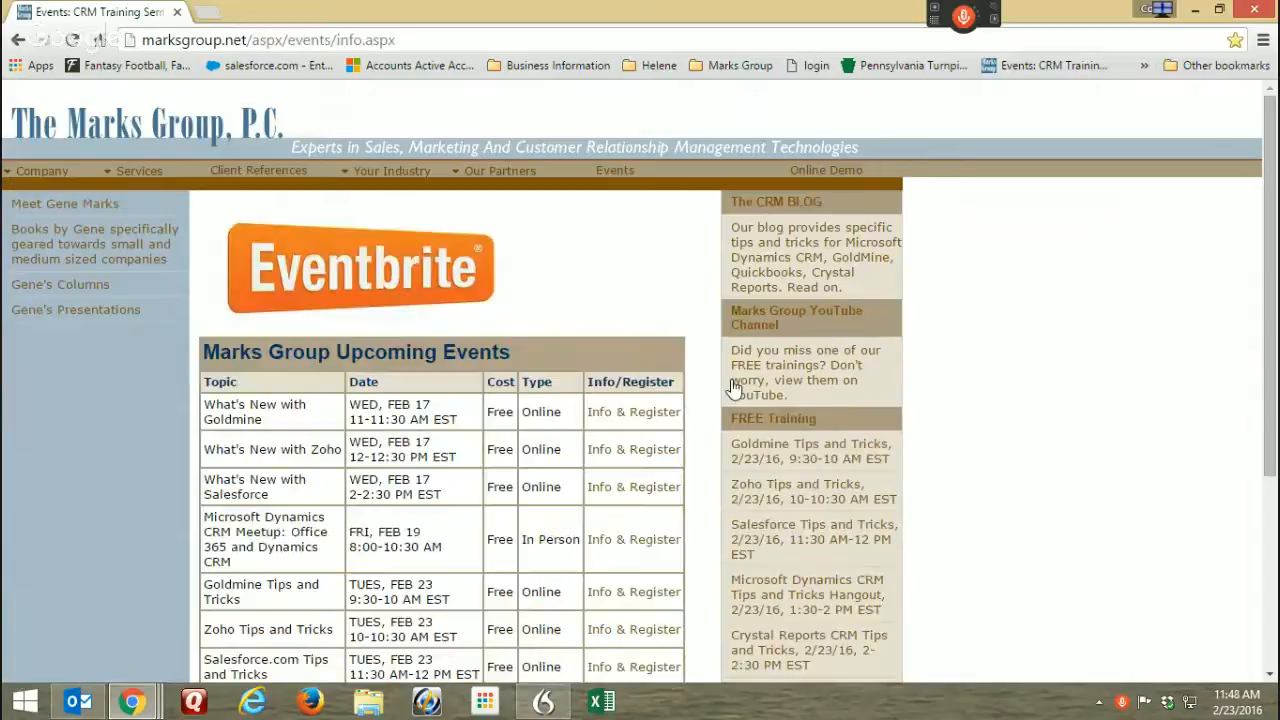
Look through the Marks Group Upcoming Events table and highlight the Salesforce.com Tips and Tricks topic.
{"action": "scroll", "coordinate": [1106, 399], "scroll_direction": "down", "scroll_amount": 2}
{"action": "scroll", "coordinate": [1096, 395], "scroll_direction": "down", "scroll_amount": 1}
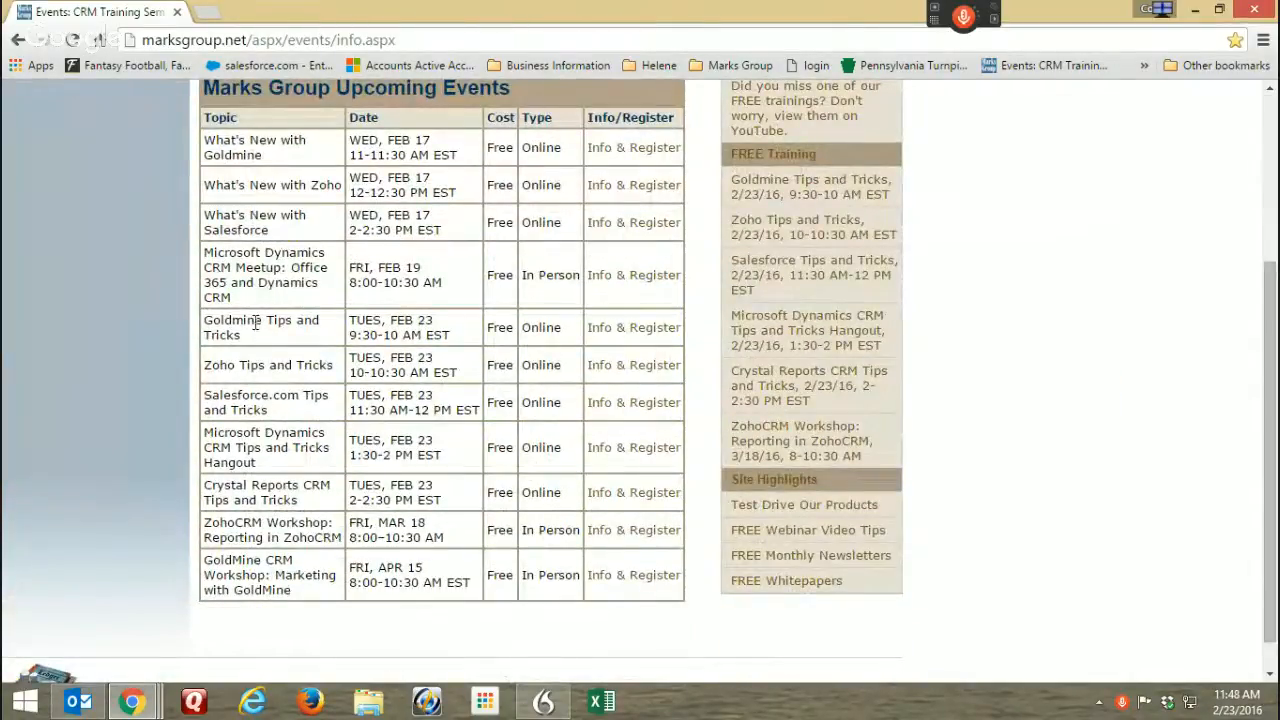
{"action": "left_click_drag", "start_coordinate": [298, 412], "coordinate": [204, 392]}
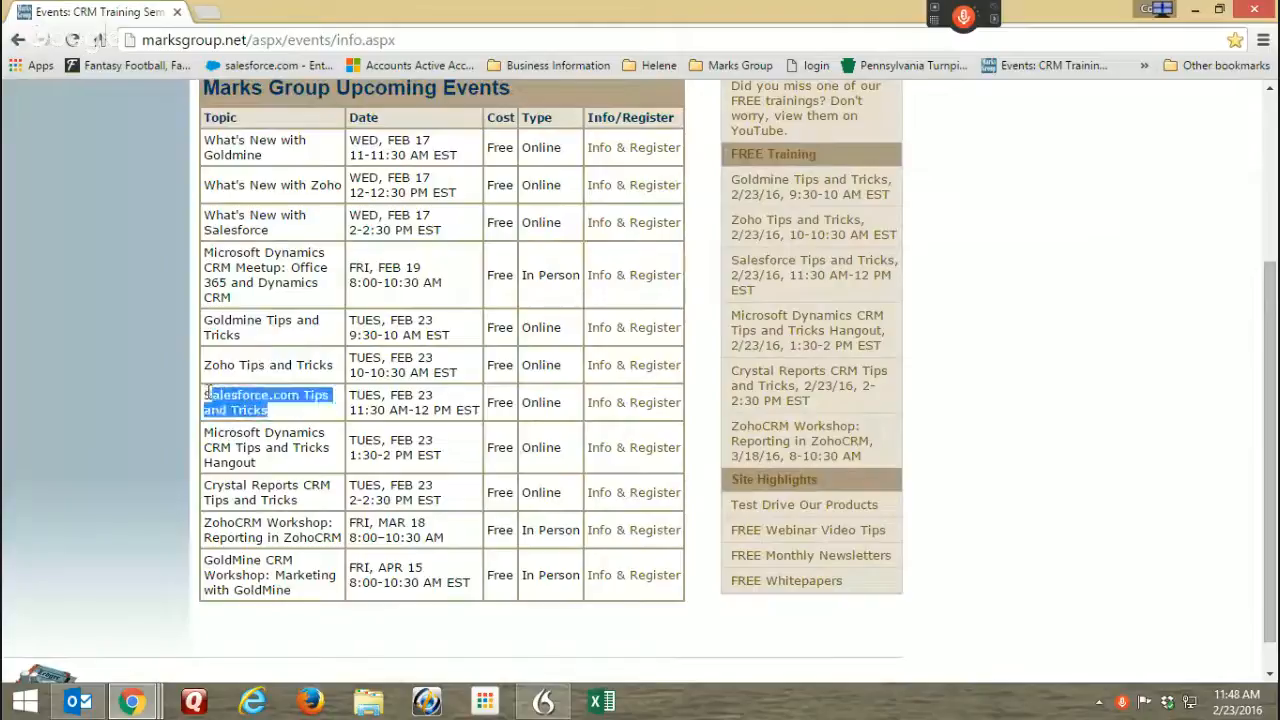
{"action": "left_click", "coordinate": [298, 412]}
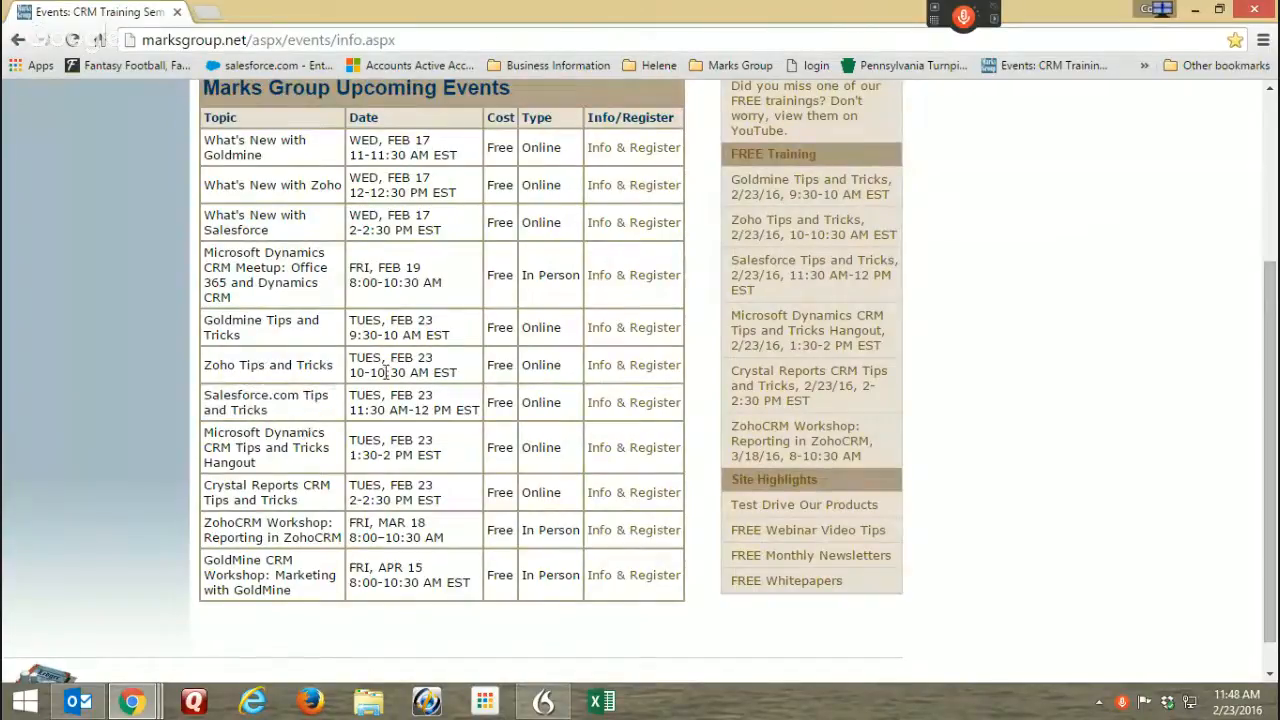
Follow the Eventbrite link above the Marks Group Upcoming Events table.
{"action": "scroll", "coordinate": [410, 380], "scroll_direction": "up", "scroll_amount": 3}
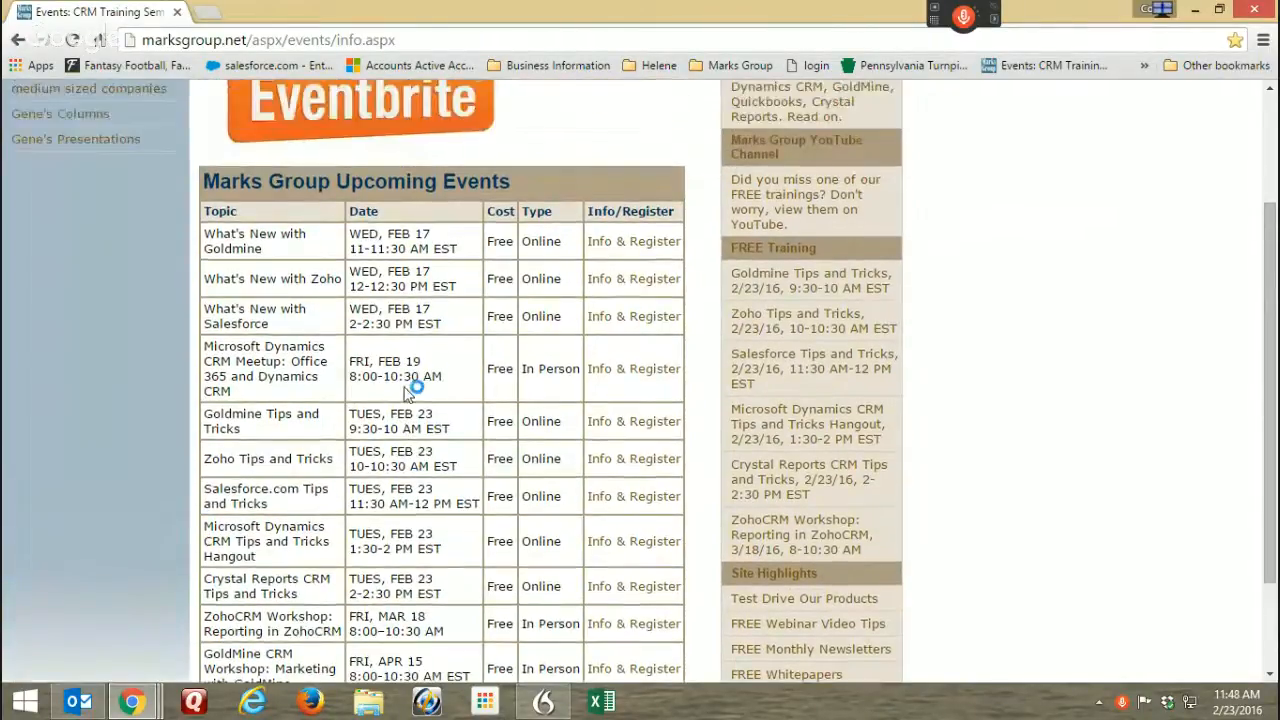
{"action": "scroll", "coordinate": [405, 392], "scroll_direction": "up", "scroll_amount": 2}
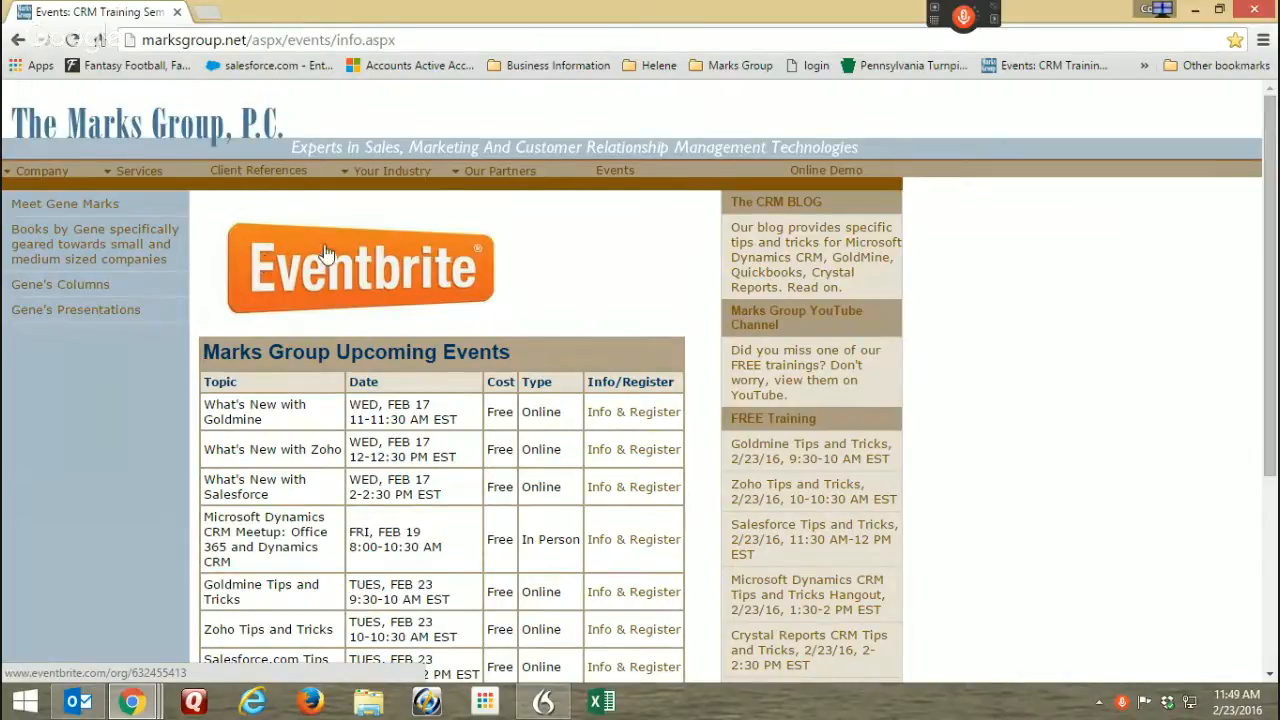
{"action": "left_click", "coordinate": [460, 268]}
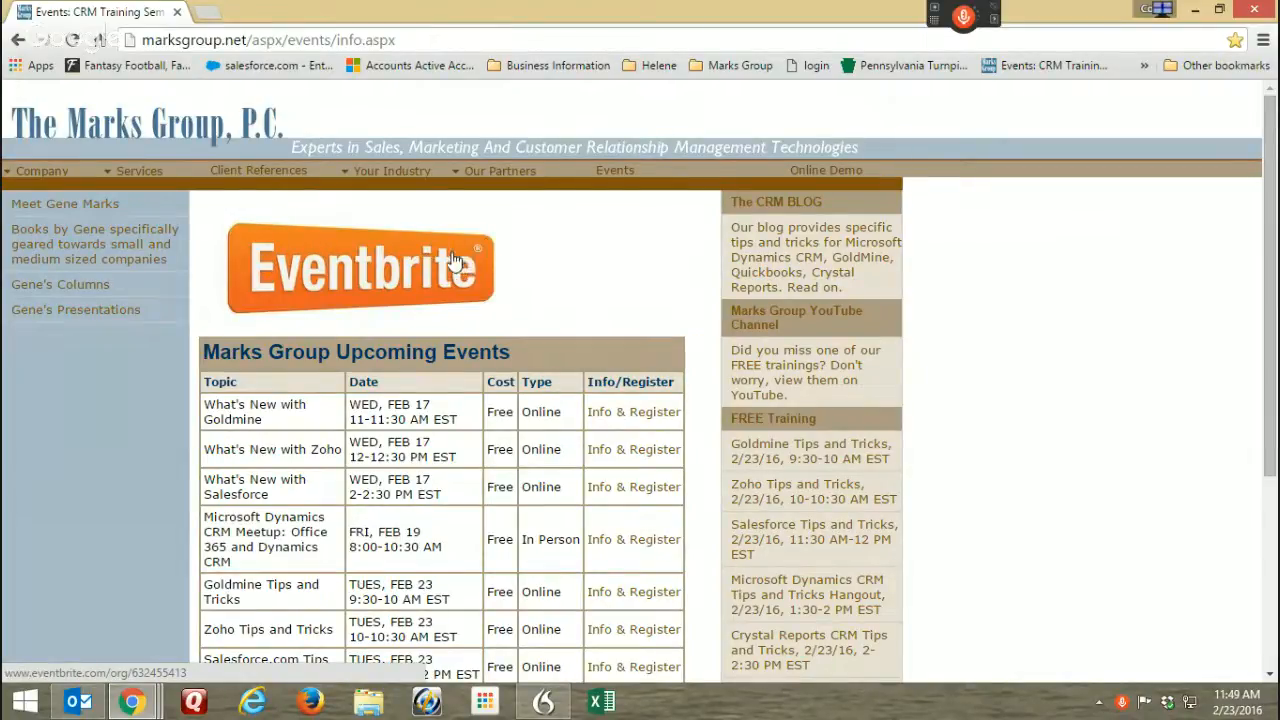